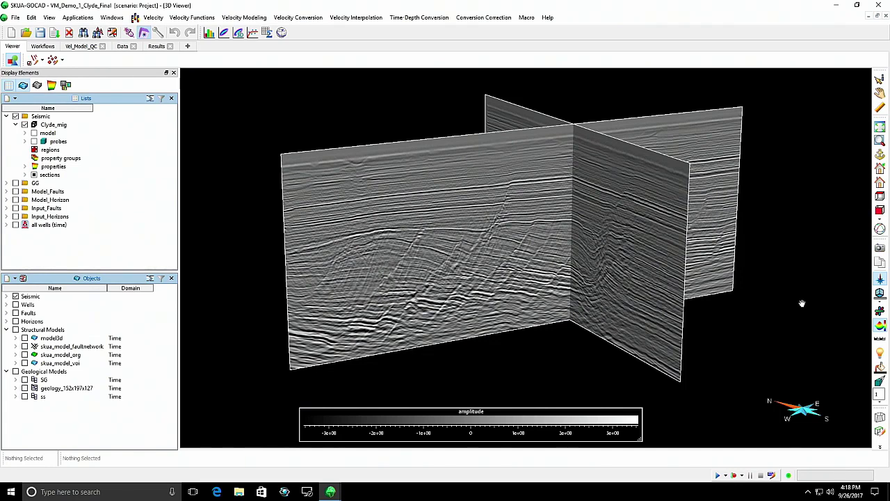
- Display the Input_Horizons with the Clyde_mig seismic sections and restrict them to their intersection lines on the sections
left_click_drag(639, 268, 678, 272)
left_click_drag(538, 219, 512, 242)
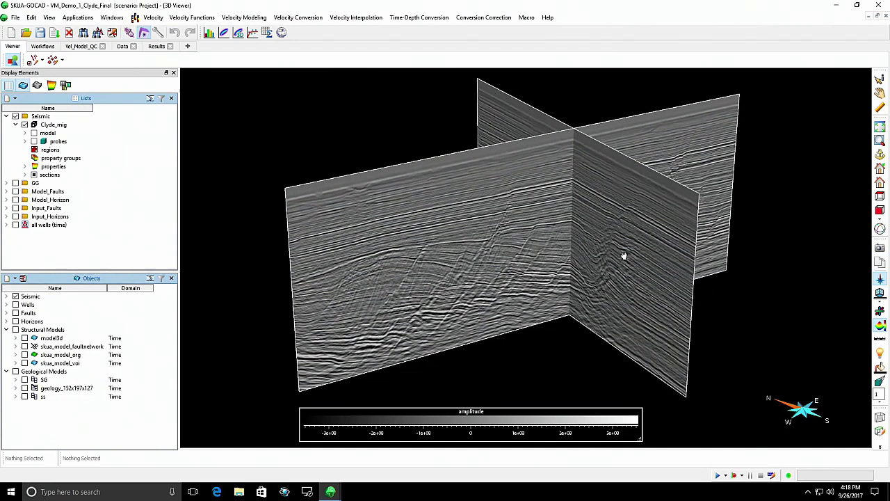
left_click_drag(624, 256, 650, 252)
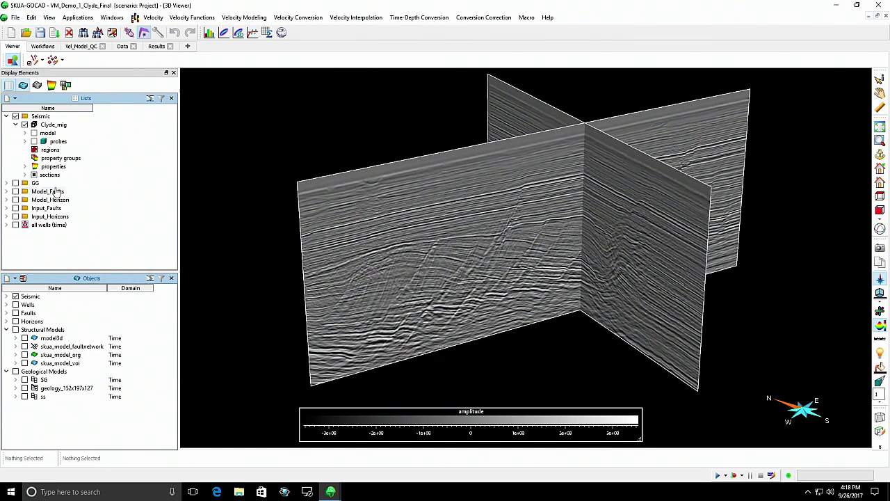
left_click(15, 218)
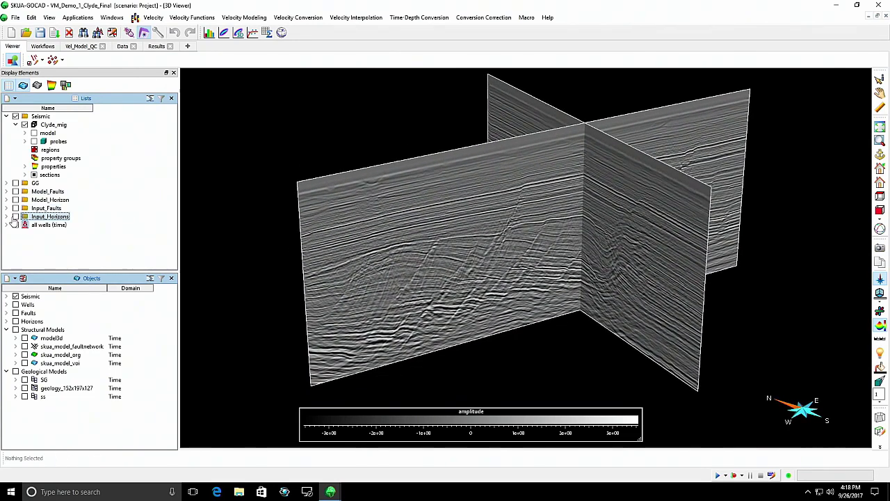
left_click(14, 217)
left_click_drag(413, 236, 516, 254)
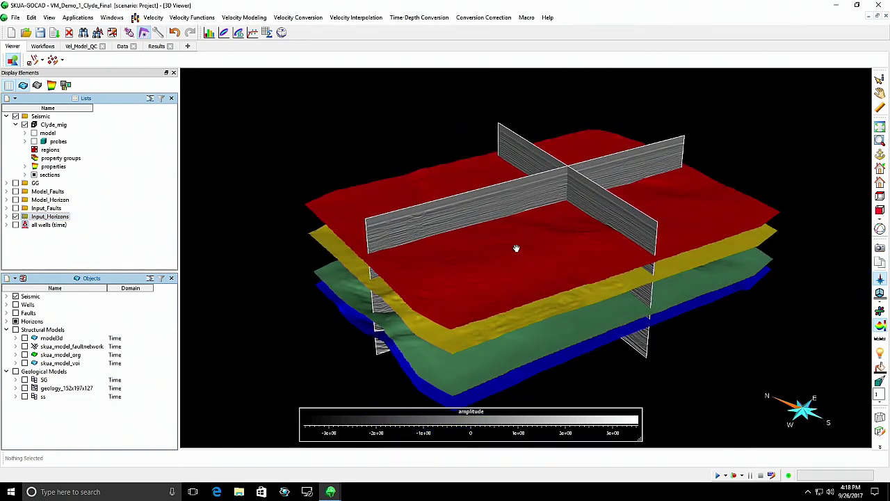
key("r")
left_click_drag(514, 239, 531, 224)
scroll(538, 242, "up", 2)
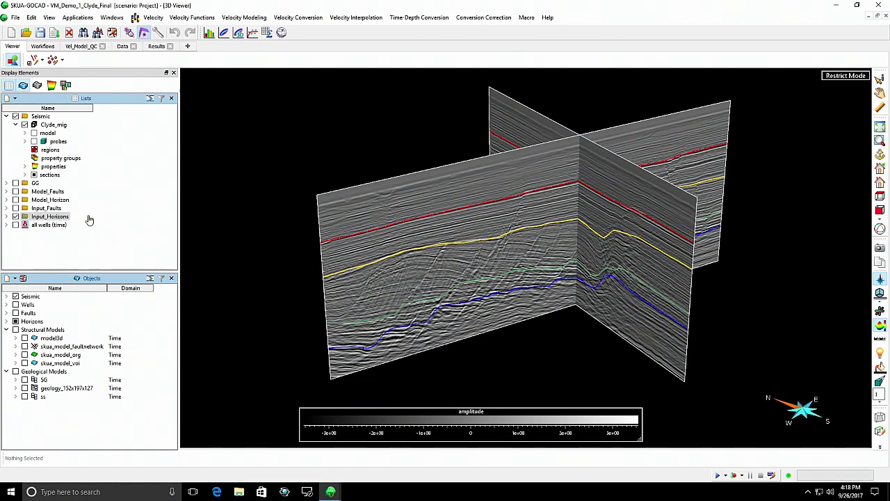
- Hide the Input_Horizons, show the Input_Faults with the seismic sections, and view the fault sticks from above and from the side
left_click(15, 216)
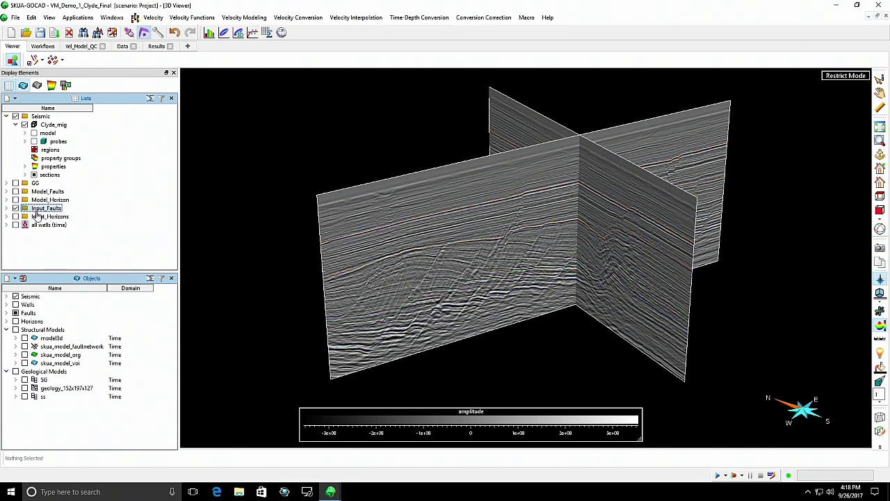
left_click_drag(513, 280, 591, 328)
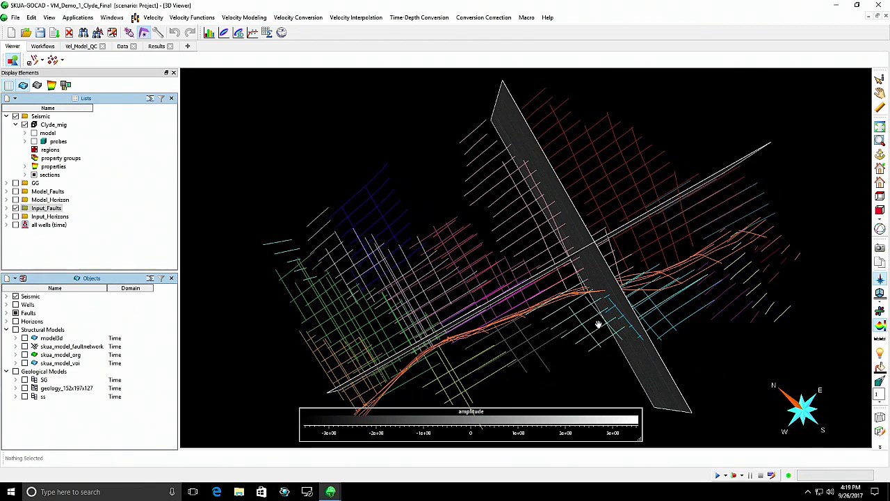
left_click_drag(598, 324, 599, 230)
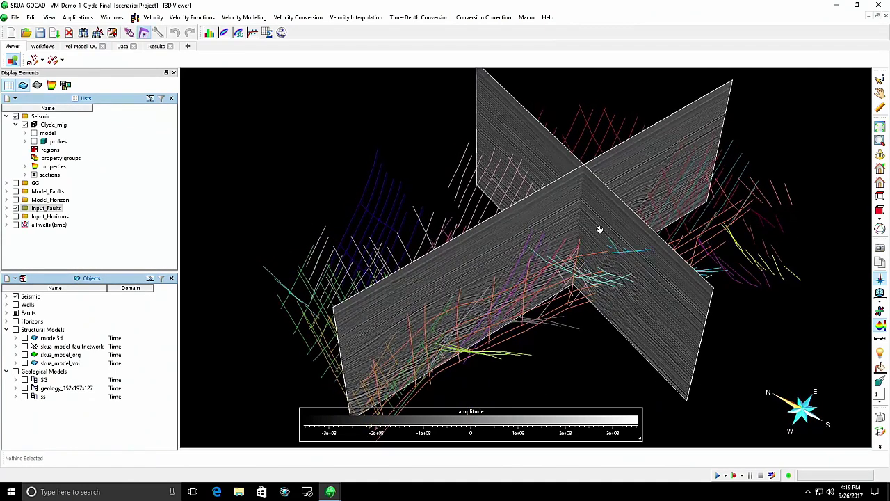
- Hide the Input_Faults and show all wells (time) against the seismic sections for a close look at their logs and markers
left_click(15, 208)
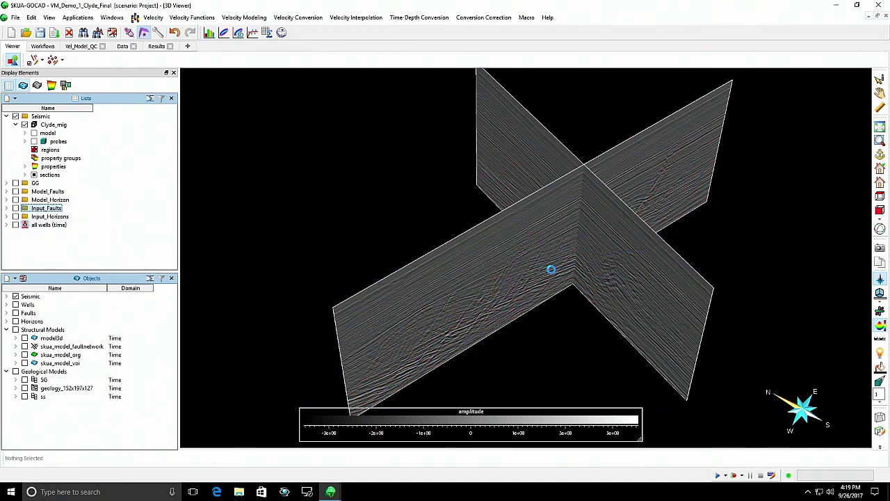
left_click_drag(598, 248, 611, 200)
scroll(592, 260, "up", 5)
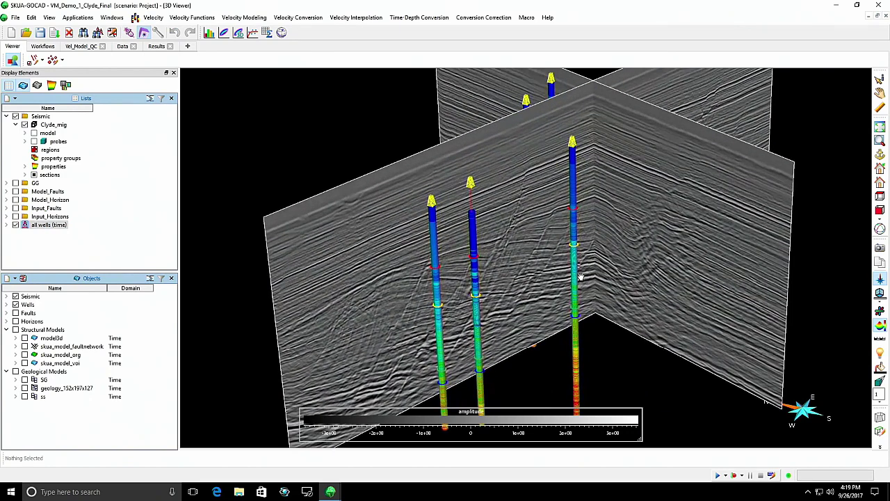
middle_click_drag(589, 244, 587, 244)
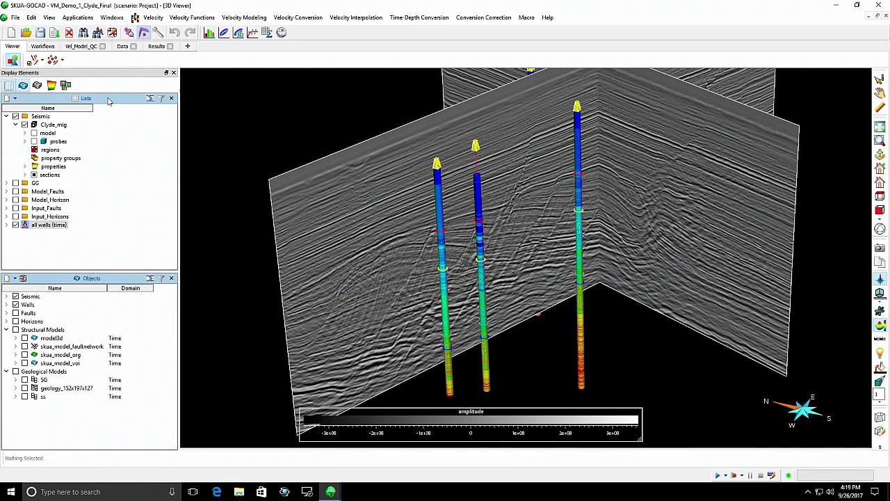
- Open the existing SnS1 Structure & Stratigraphy workflow
left_click(43, 47)
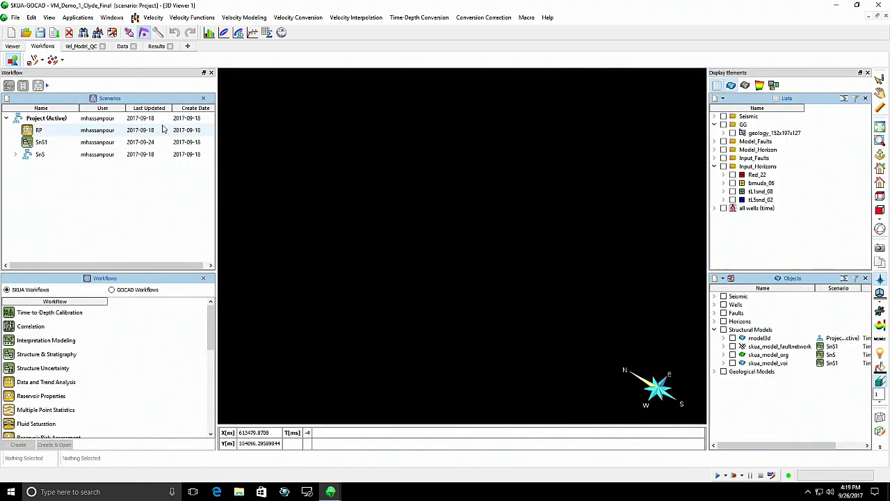
double_click(46, 141)
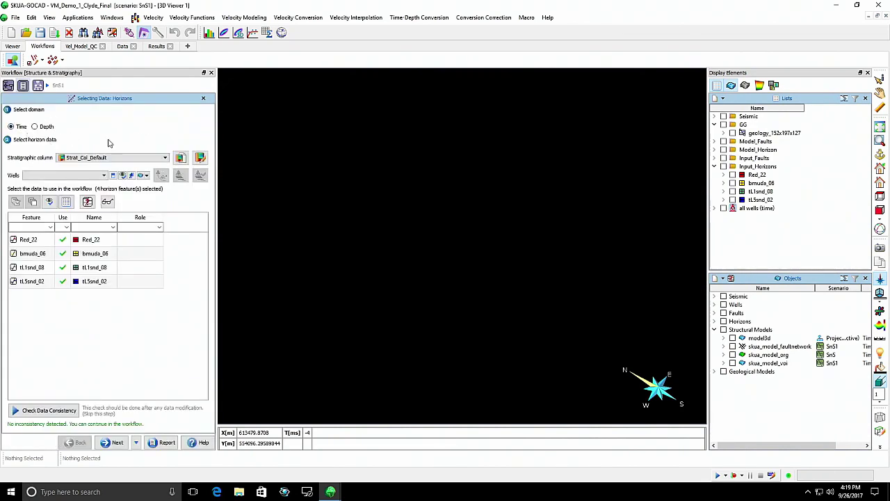
- Review the Strat_Col_Default stratigraphic column and the layering style options for unit Red_22, leaving the editor without applying changes
left_click(200, 158)
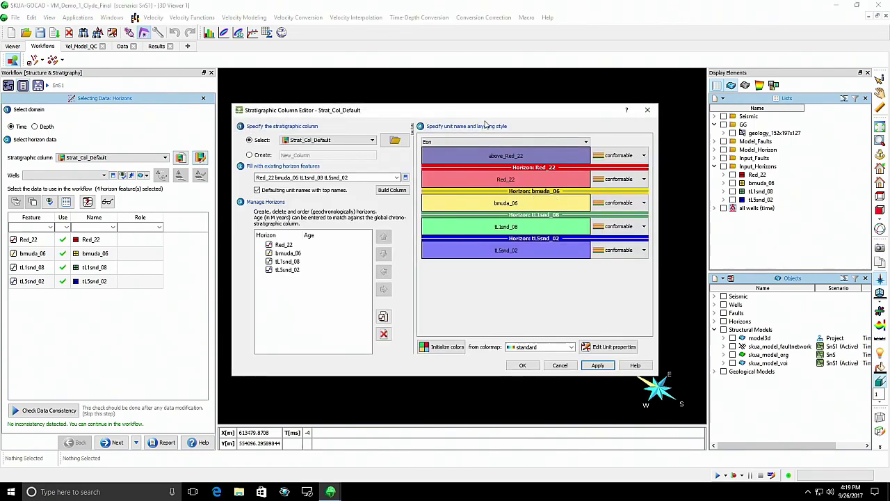
left_click_drag(486, 114, 521, 108)
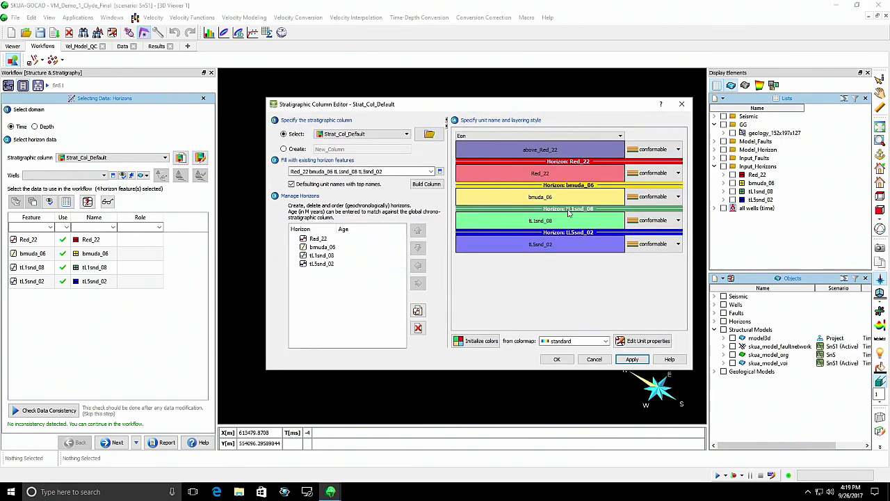
left_click(673, 178)
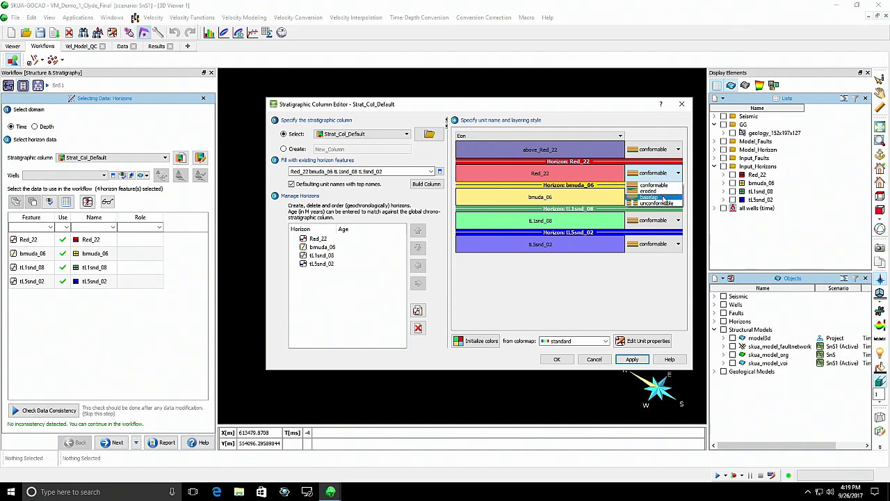
left_click(666, 200)
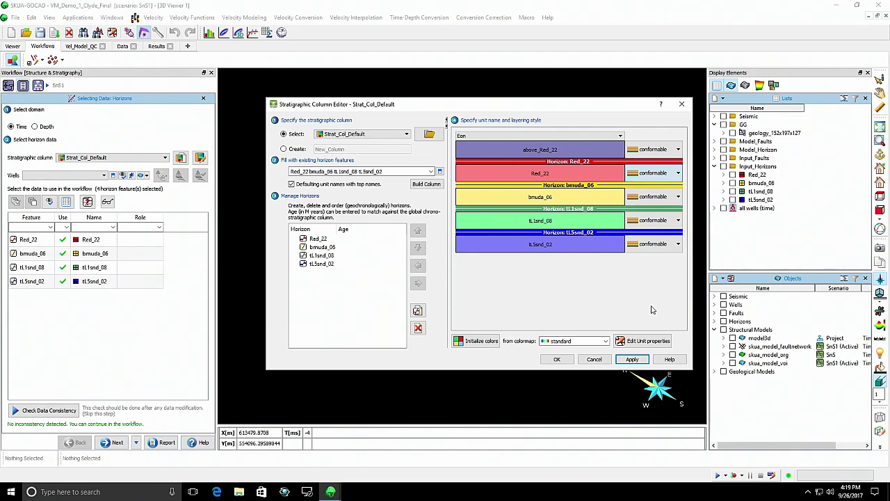
left_click(584, 358)
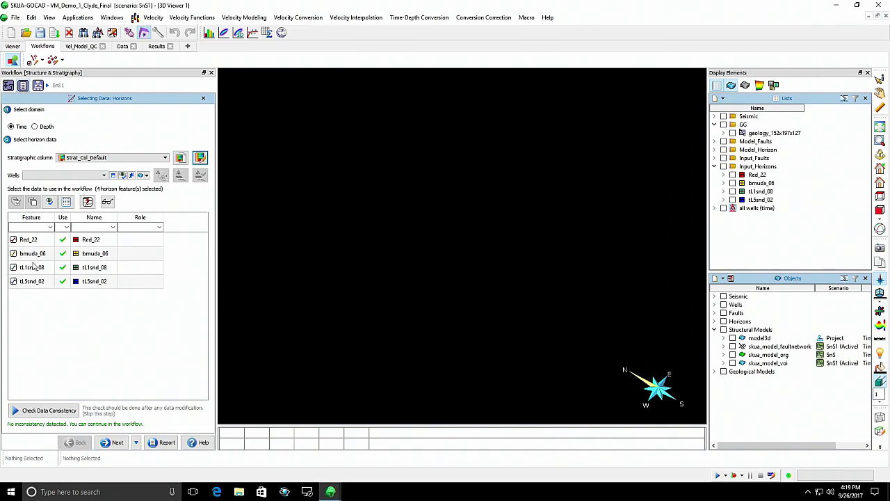
- Accept the selected horizon data, review the fault data list, and continue to defining the volume of interest
left_click(116, 444)
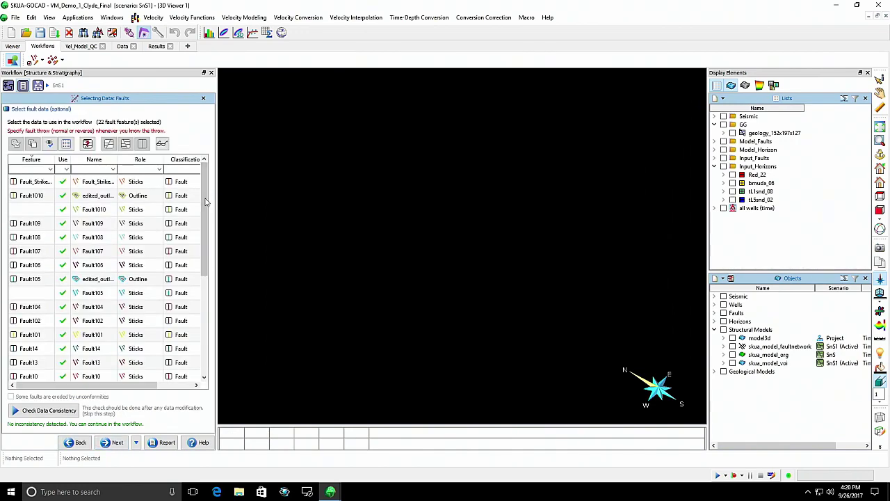
scroll(200, 263, "down", 3)
scroll(200, 263, "up", 3)
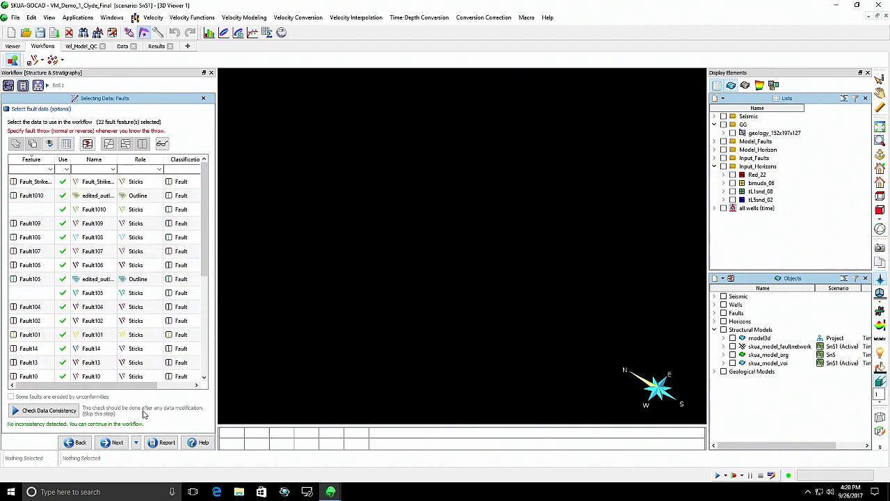
left_click(117, 443)
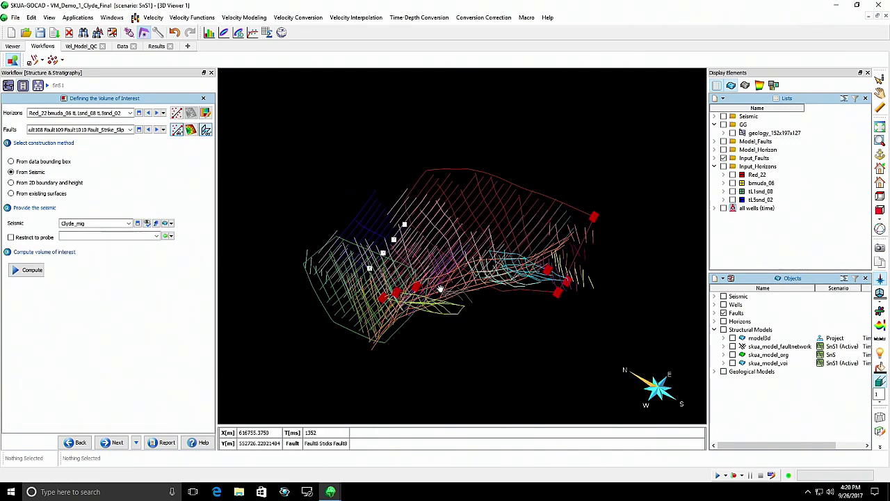
- Compute the volume of interest from the Clyde_mig seismic and continue to building the fault network
left_click_drag(440, 288, 432, 291)
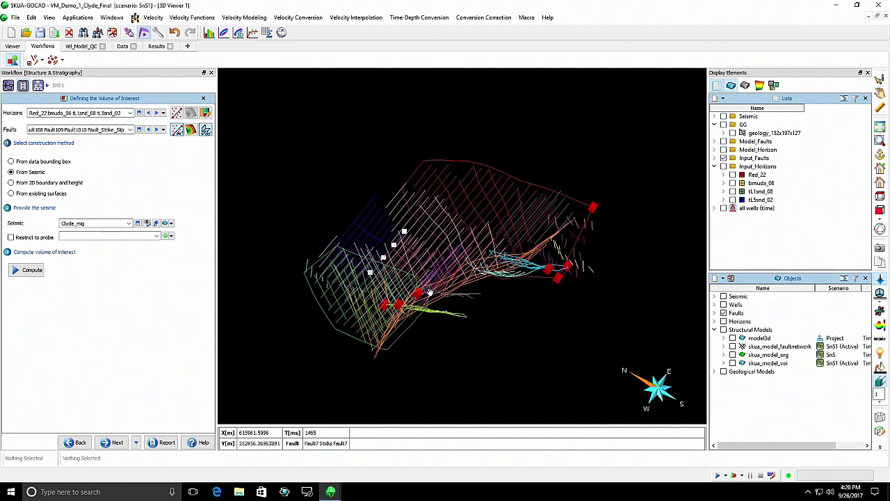
left_click(86, 223)
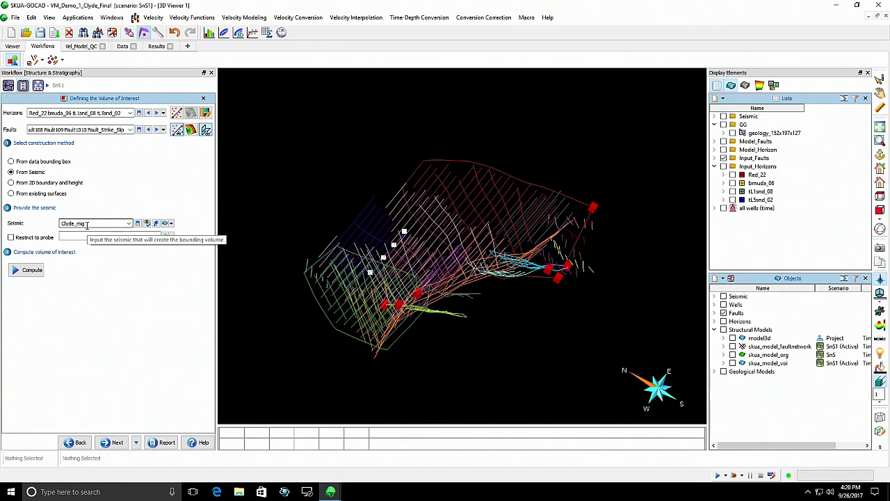
left_click(28, 270)
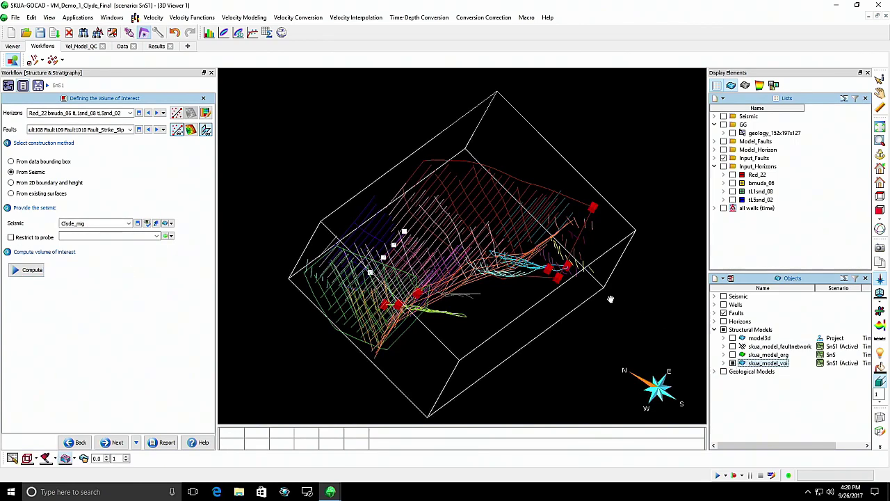
left_click_drag(591, 281, 525, 143)
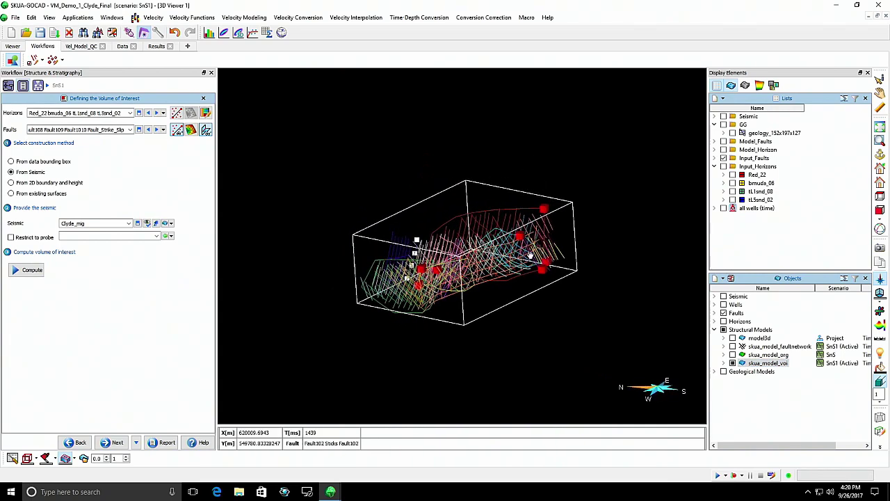
middle_click_drag(528, 254, 551, 261)
left_click(113, 442)
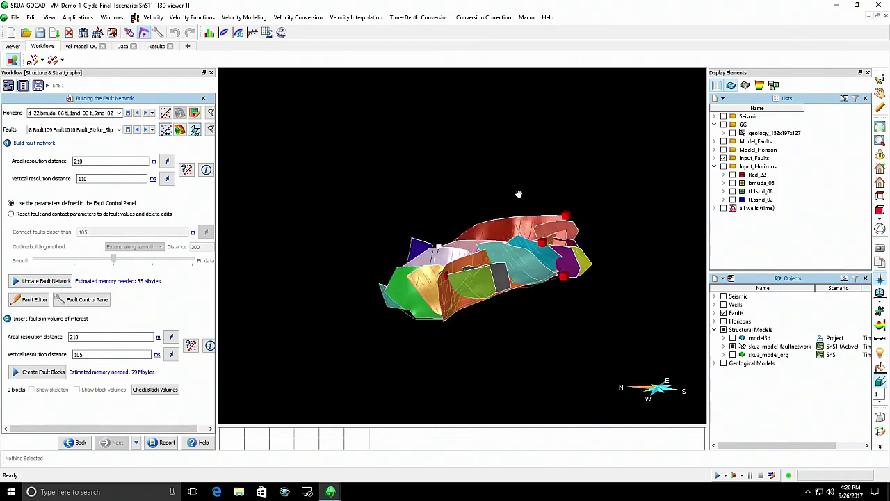
- Examine the modeled fault surfaces and their contacts with the strike-slip fault from several angles and at close range
scroll(528, 243, "up", 2)
left_click_drag(528, 251, 527, 329)
scroll(526, 279, "up", 2)
middle_click_drag(527, 277, 483, 253)
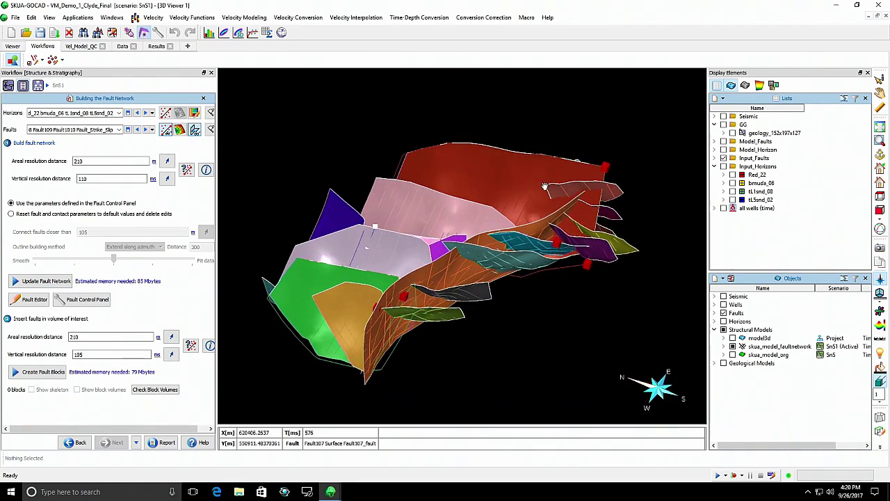
left_click_drag(502, 238, 508, 209)
scroll(485, 238, "up", 3)
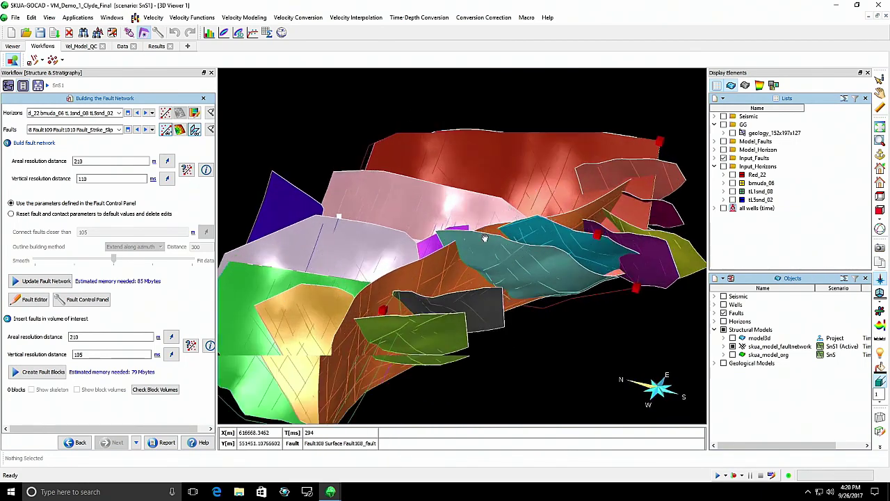
scroll(485, 237, "up", 1)
left_click_drag(440, 234, 561, 316)
scroll(556, 195, "down", 3)
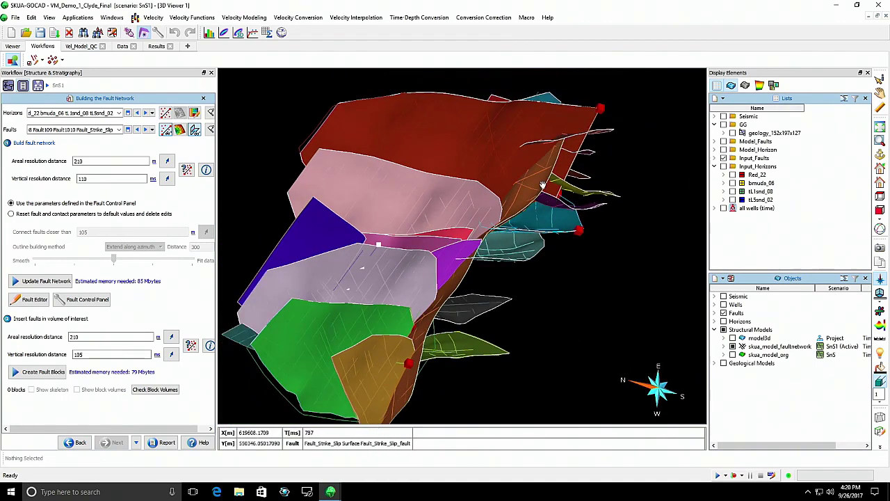
left_click_drag(542, 186, 478, 167)
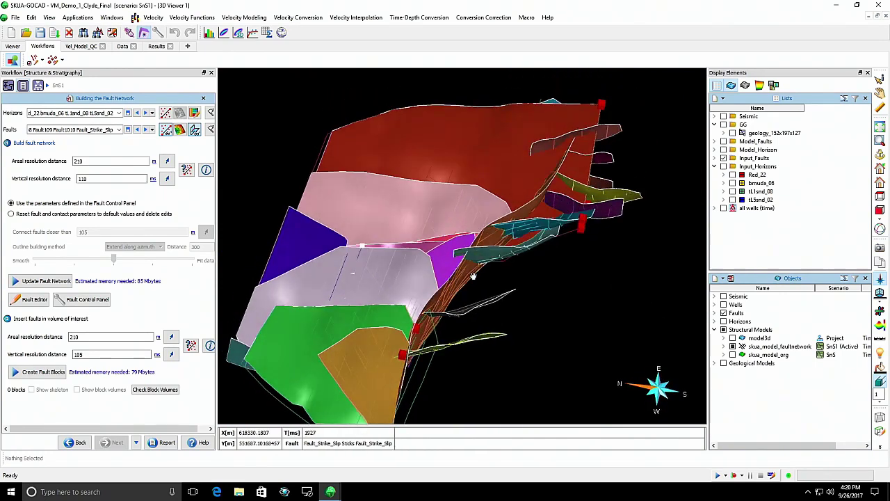
left_click_drag(472, 276, 478, 161)
- Open the Fault Editor for Fault108, move it clear of the model, and toggle the fault surfaces off and back on
right_click(484, 249)
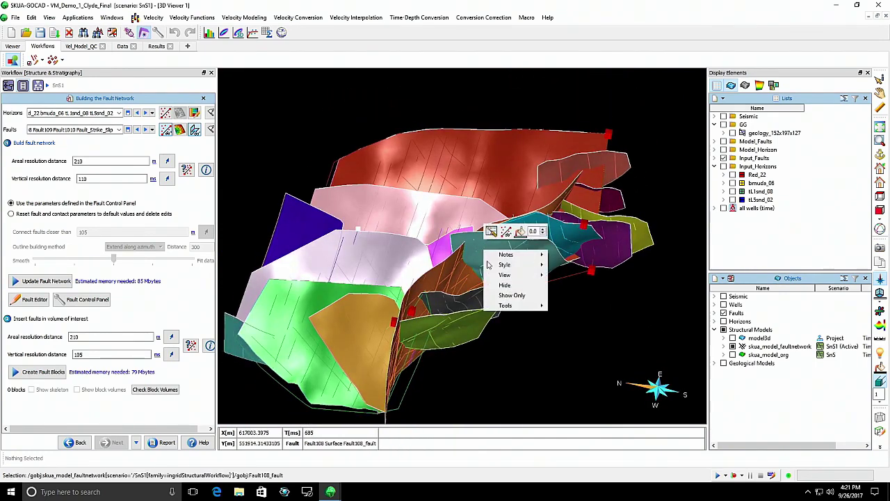
mouse_move(514, 305)
left_click(565, 307)
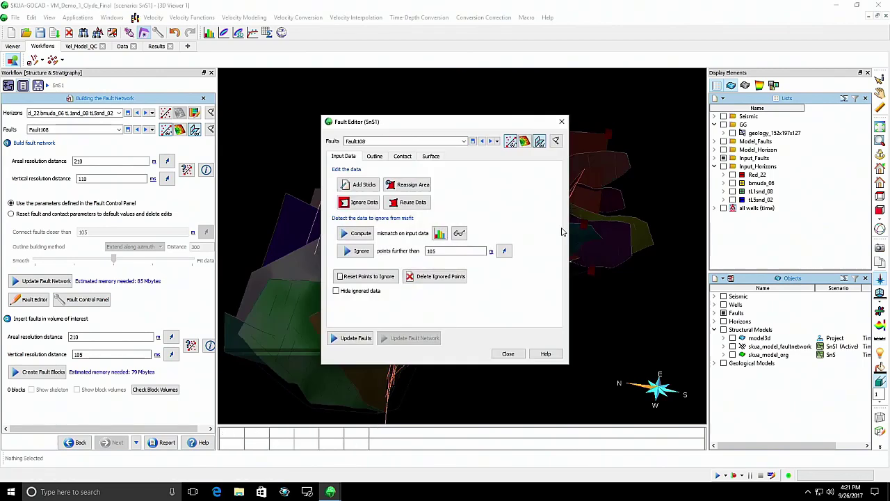
left_click_drag(470, 125, 625, 109)
left_click(680, 127)
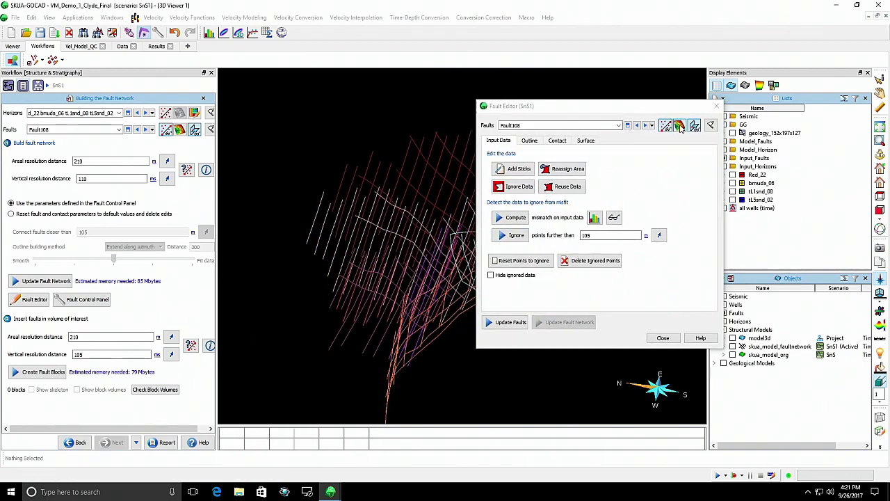
left_click(679, 126)
left_click_drag(542, 106, 629, 95)
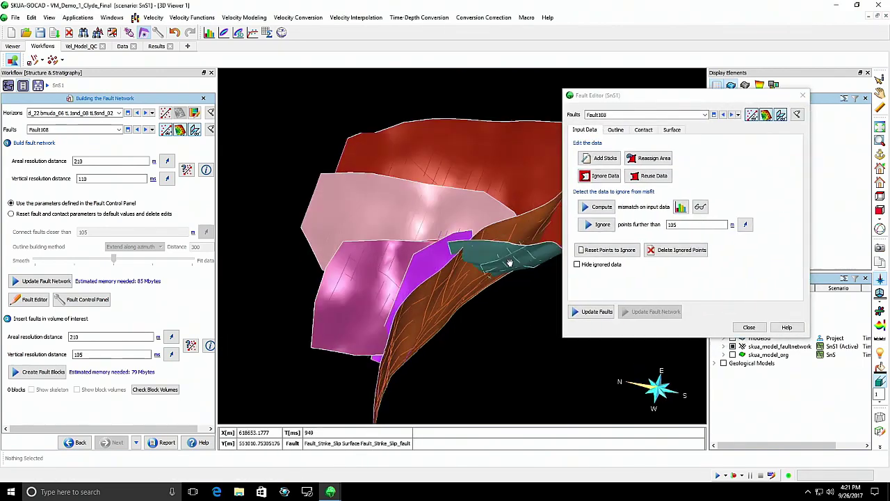
- Bring up the contact editing options for Fault108 with its contact on the strike-slip fault in close view
left_click_drag(509, 263, 500, 254)
scroll(500, 255, "up", 3)
left_click(648, 130)
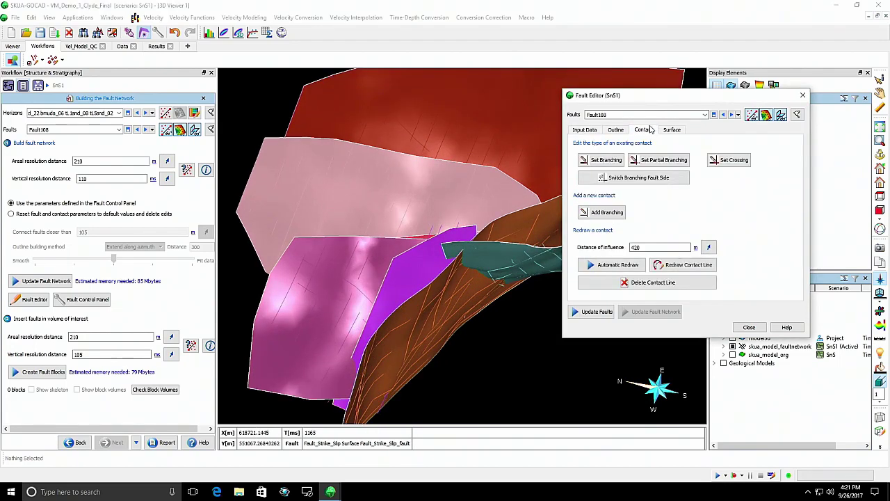
- Set the contact between Fault108 and the strike-slip fault to branching, using both fault surfaces in the 3D view
left_click(603, 160)
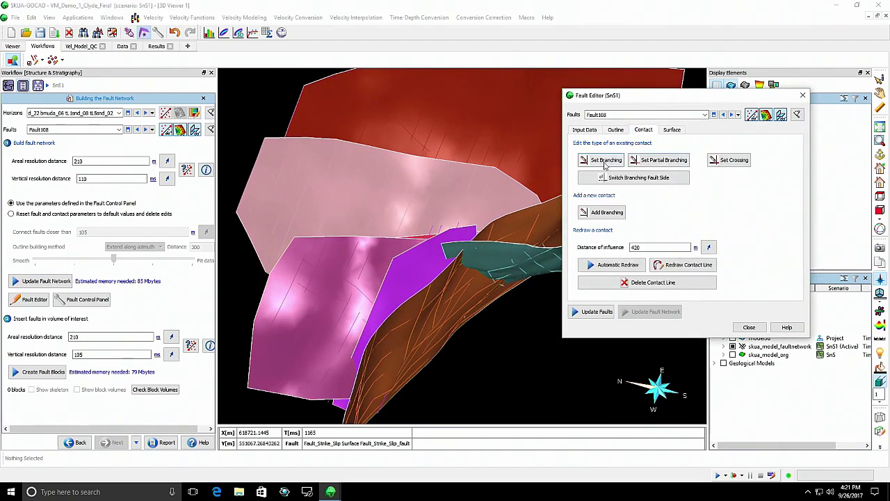
left_click(494, 256)
left_click(454, 283)
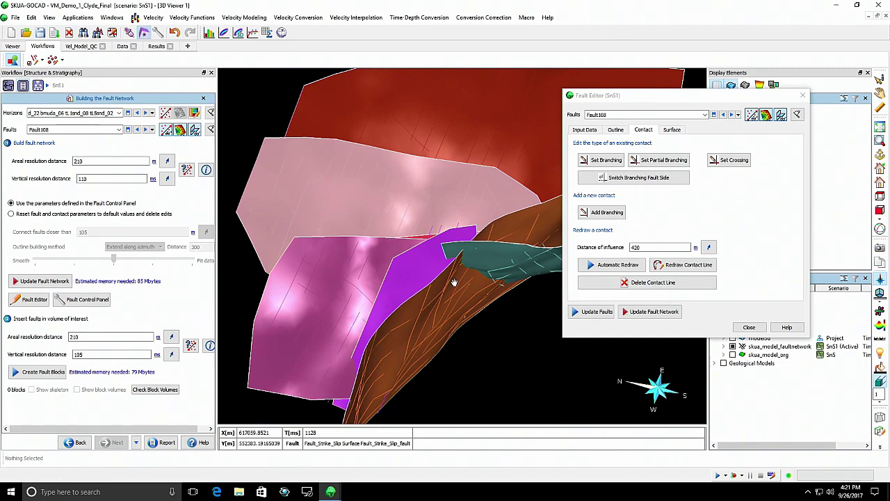
scroll(466, 268, "up", 3)
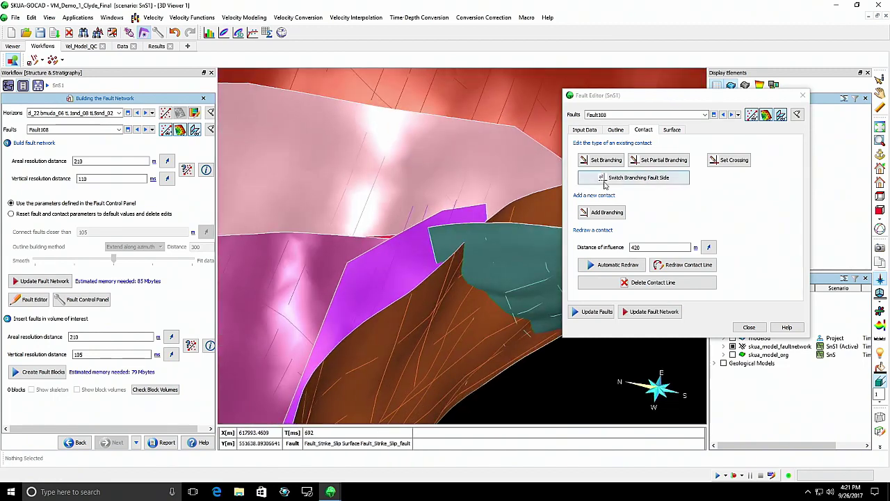
left_click(616, 160)
left_click(498, 255)
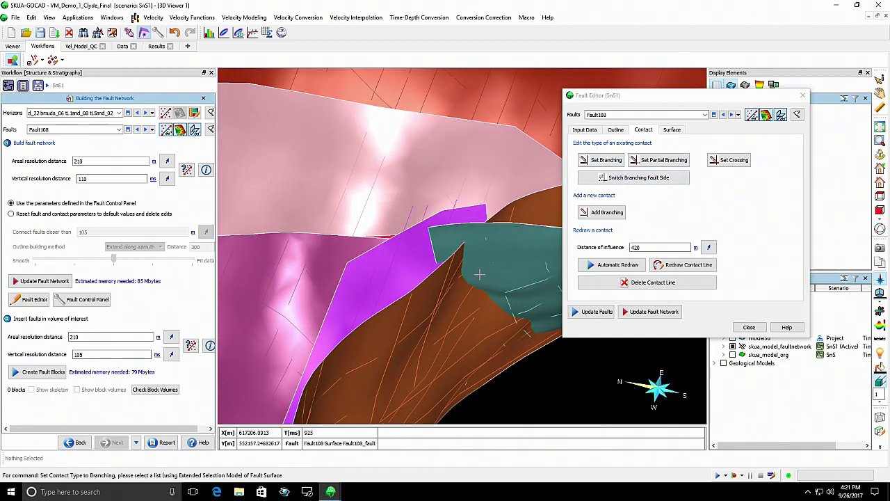
left_click(457, 292)
- Update the fault network with the edited Fault108 contact and close the Fault Editor
left_click_drag(510, 260, 366, 299)
scroll(451, 228, "down", 2)
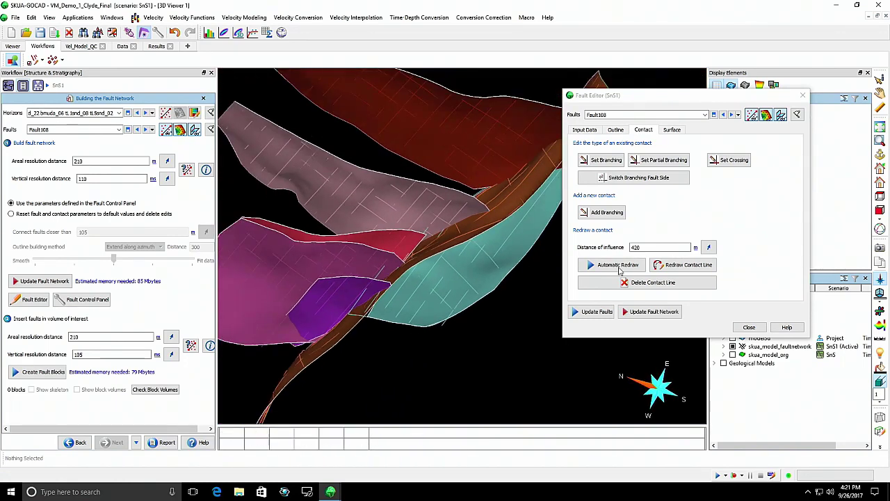
left_click(659, 311)
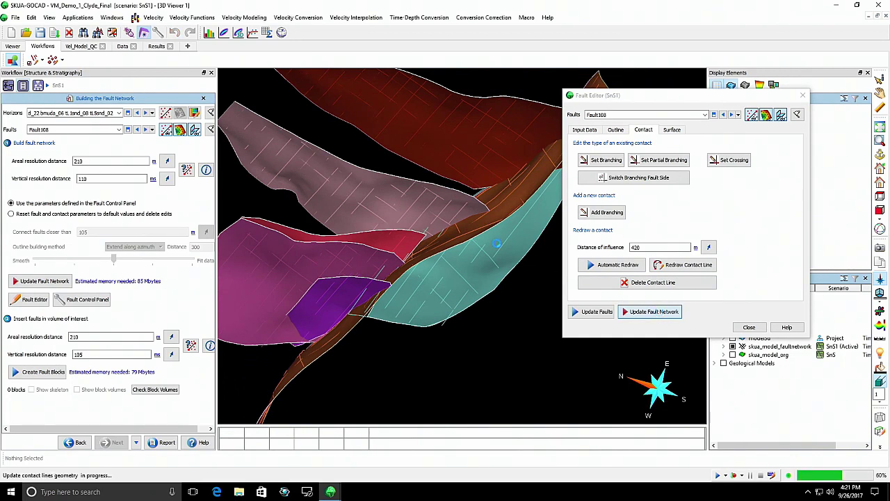
left_click(749, 327)
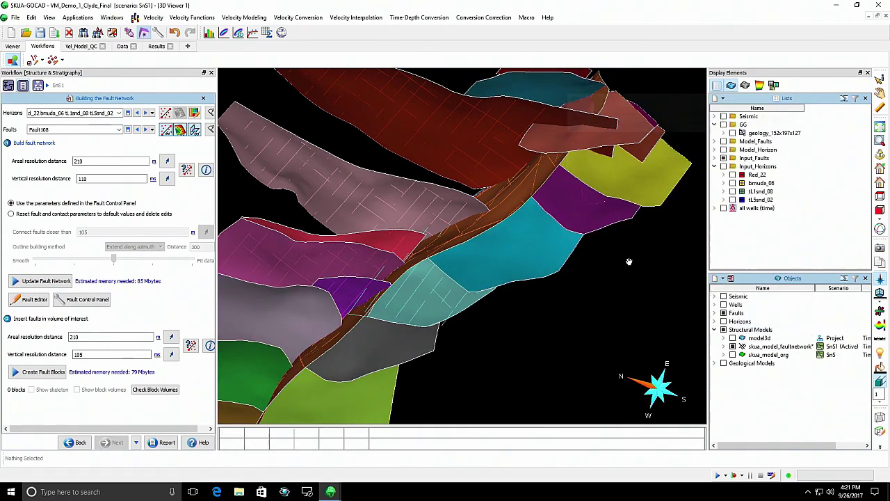
- Create the fault blocks in the volume of interest and inspect the block volumes from several sides
left_click_drag(612, 285, 507, 213)
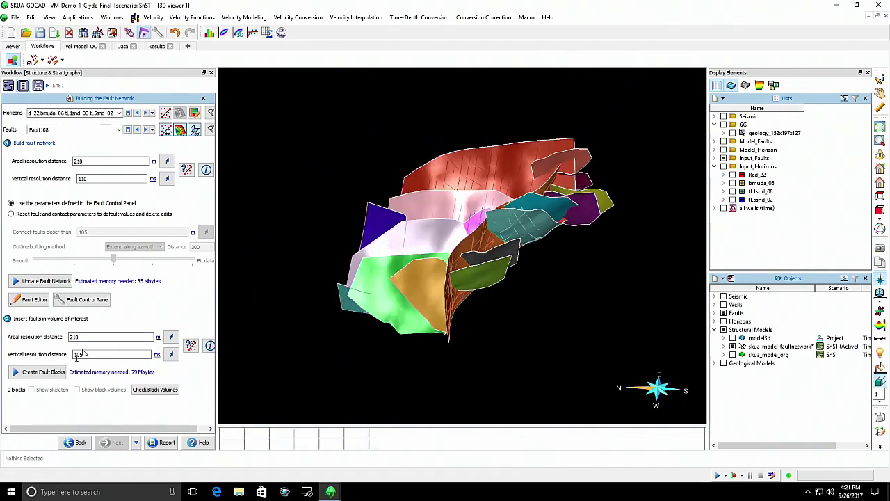
left_click(52, 375)
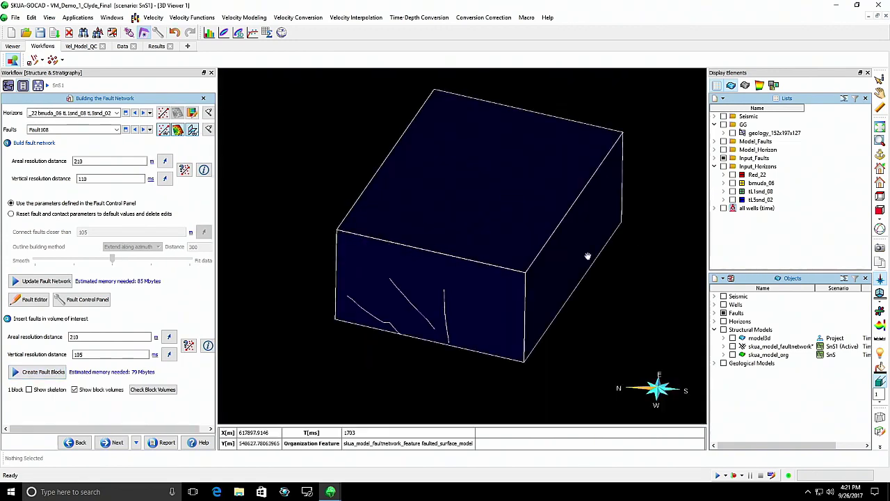
left_click_drag(525, 263, 558, 109)
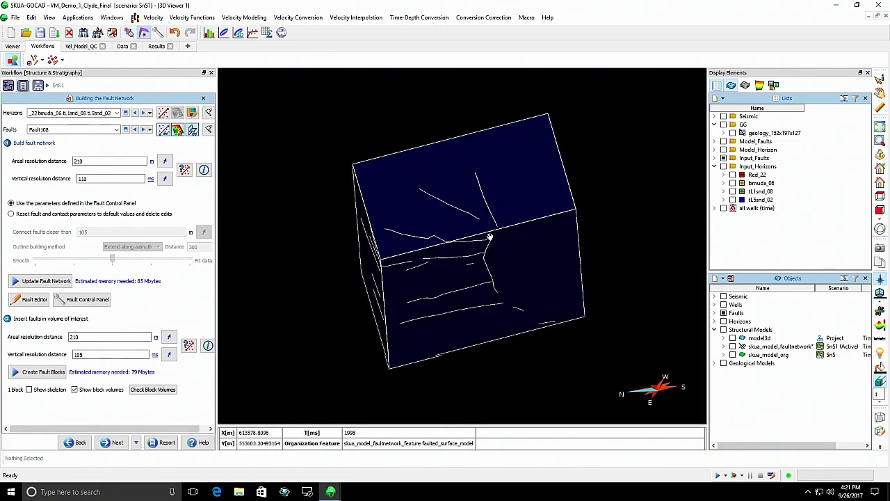
left_click_drag(489, 239, 590, 238)
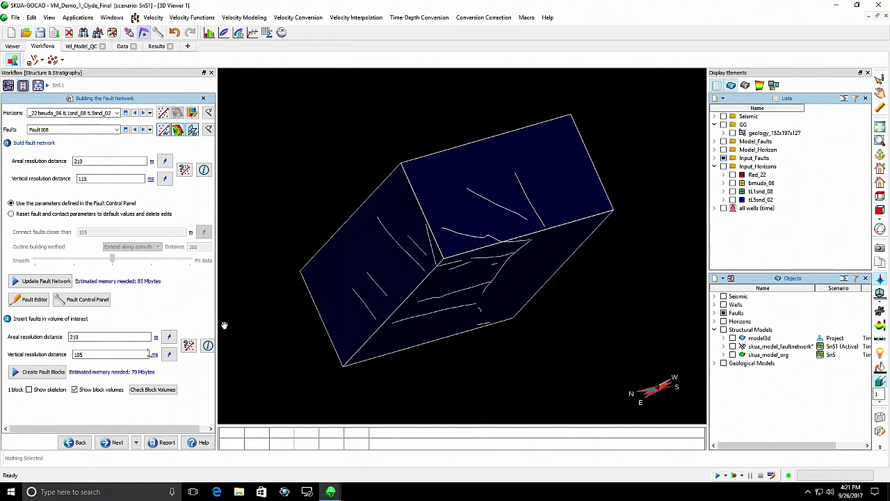
left_click_drag(480, 322, 536, 260)
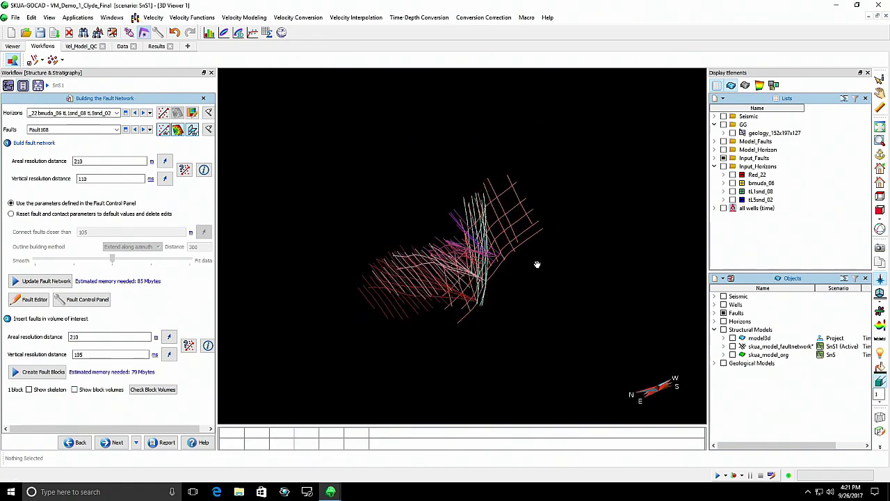
- Toggle the fault block skeleton display and continue the workflow to modeling horizons
left_click(29, 389)
left_click_drag(334, 278, 500, 334)
left_click(111, 443)
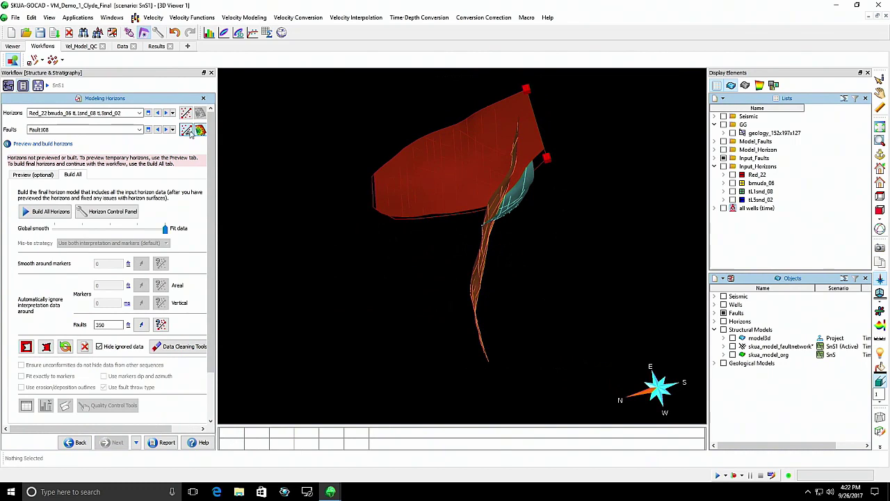
- Select all faults for the horizon modeling stage, display their surfaces and view them from different angles
left_click(156, 130)
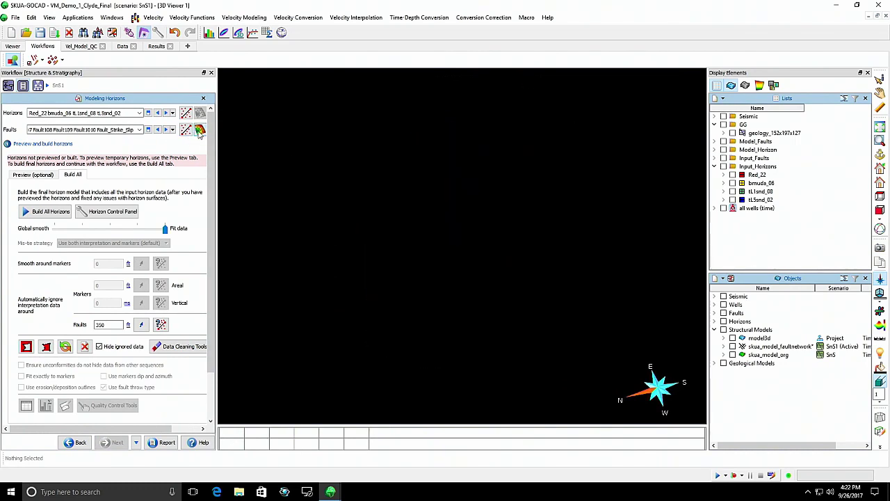
left_click(199, 130)
left_click_drag(476, 228, 488, 143)
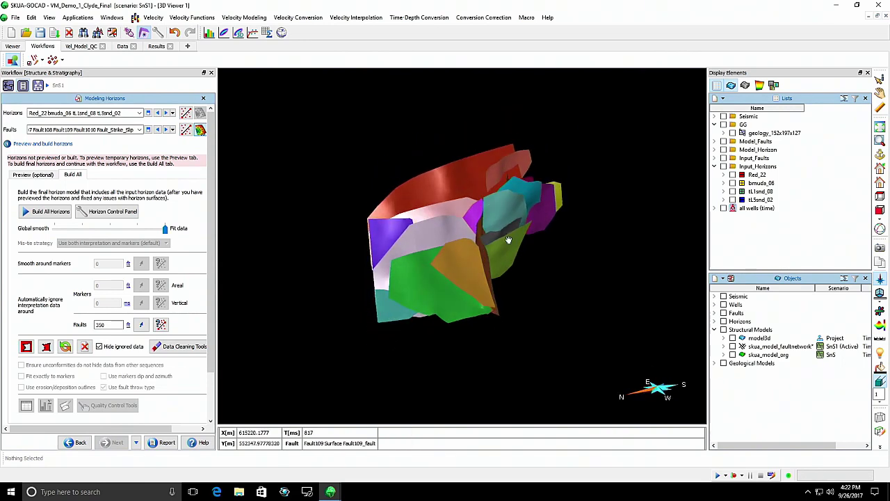
left_click_drag(509, 240, 313, 268)
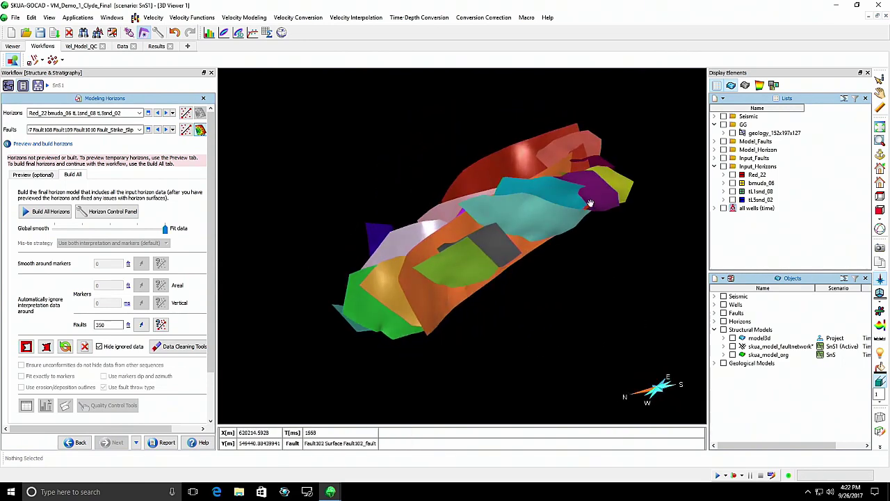
left_click_drag(589, 203, 582, 243)
- Build all horizons with the final model settings and hide the Red_22 horizon to expose bmuda_06
left_click(50, 211)
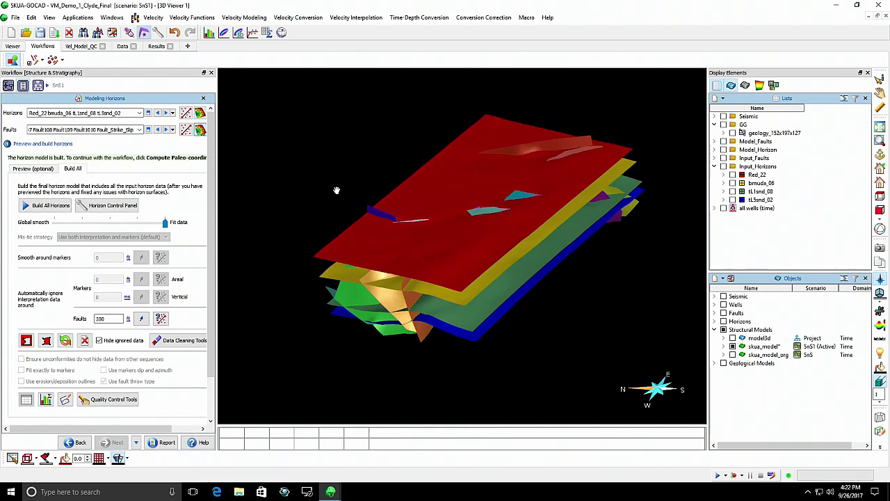
left_click_drag(427, 224, 420, 250)
scroll(489, 253, "up", 3)
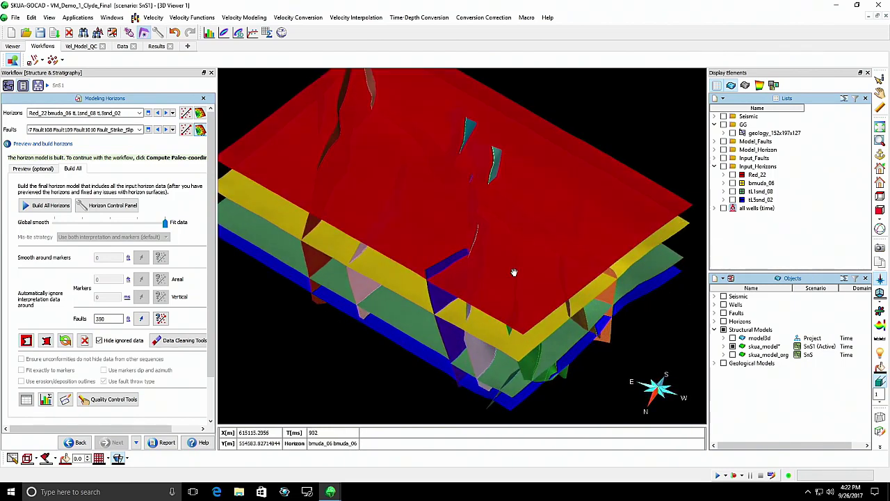
key("h")
mouse_move(512, 272)
left_mouse_down()
mouse_move(487, 248)
mouse_move(508, 261)
left_mouse_up()
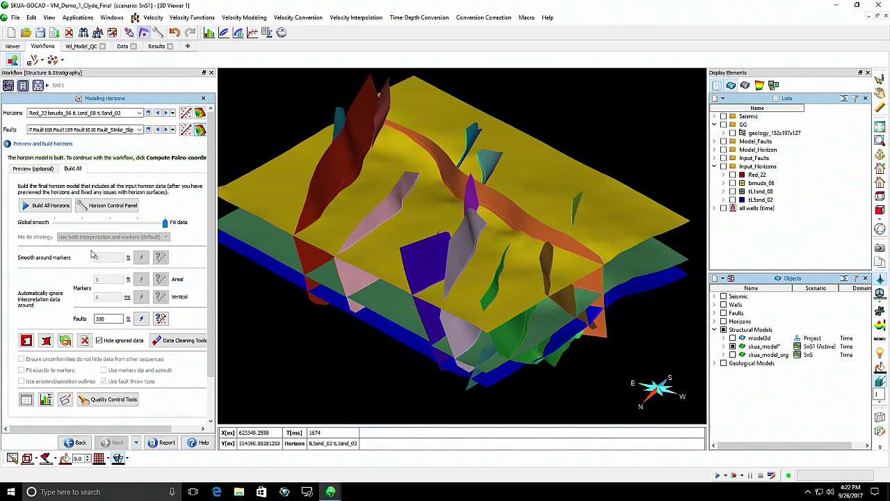
- Toggle all fault surfaces off and back on, and examine the fault cuts through the bmuda_06 and tL1snd_08 horizons
left_click(148, 130)
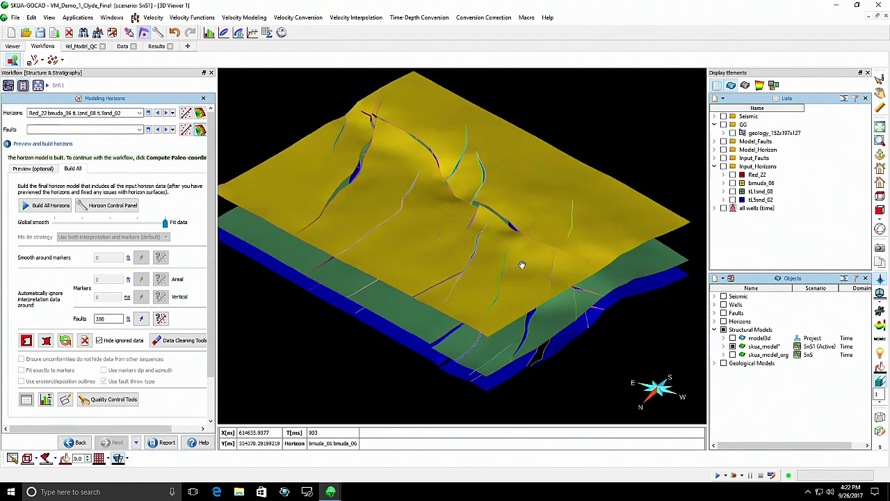
scroll(522, 264, "up", 5)
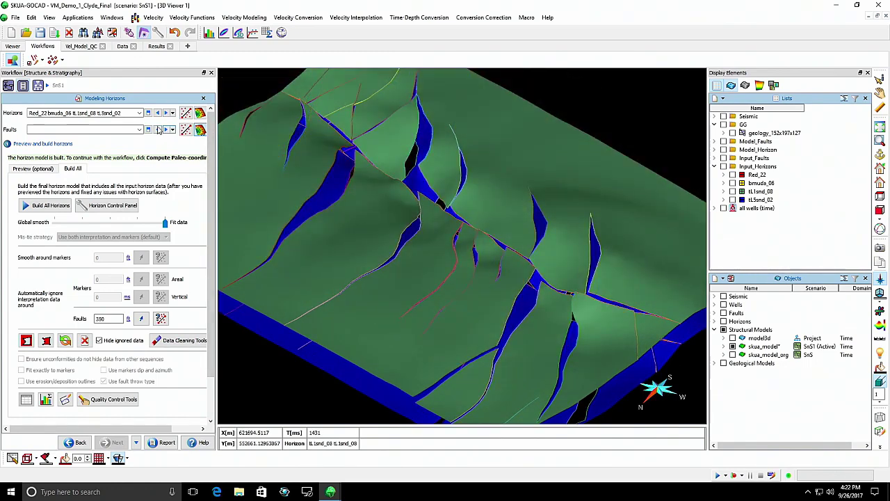
left_click(148, 130)
scroll(549, 233, "down", 3)
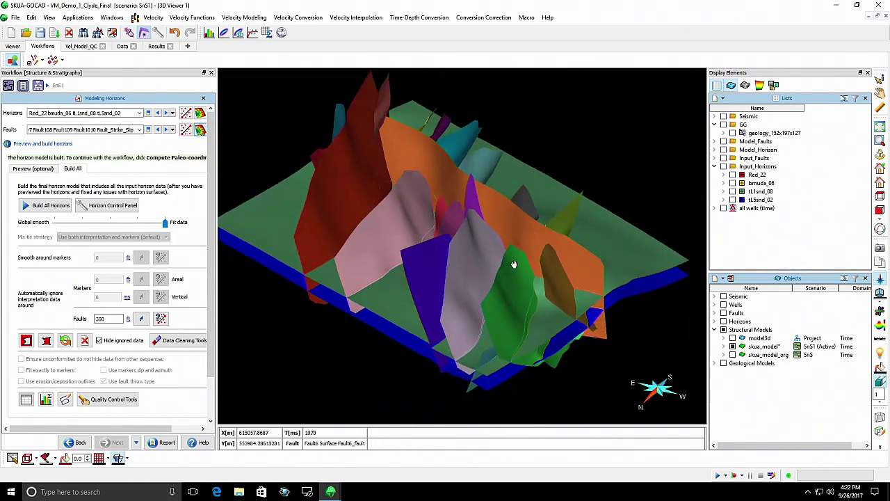
left_click_drag(513, 265, 565, 198)
scroll(417, 246, "up", 5)
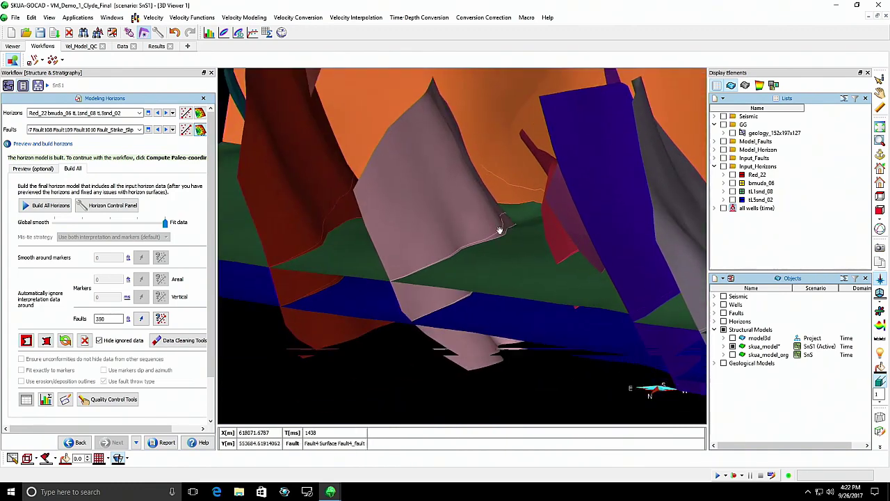
left_click_drag(499, 230, 459, 260)
scroll(461, 268, "down", 5)
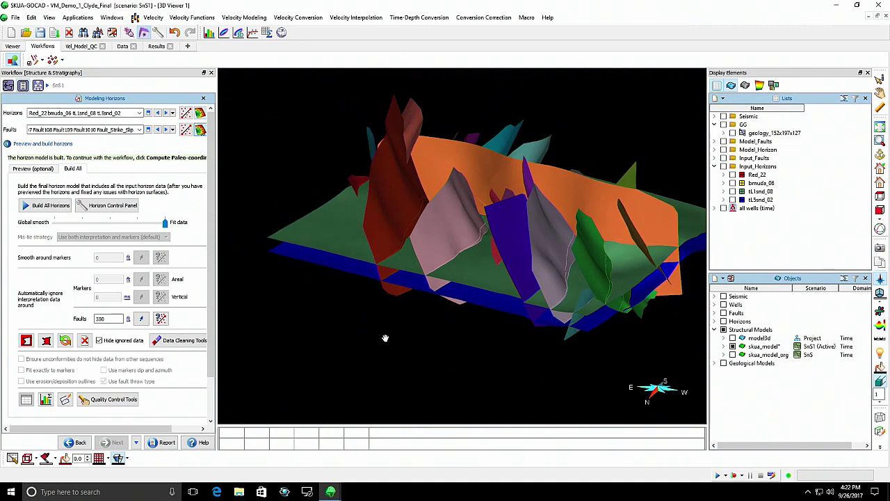
- Hide everything in the 3D view and display only the skeleton of model3d to inspect its layered block volumes
right_click(385, 339)
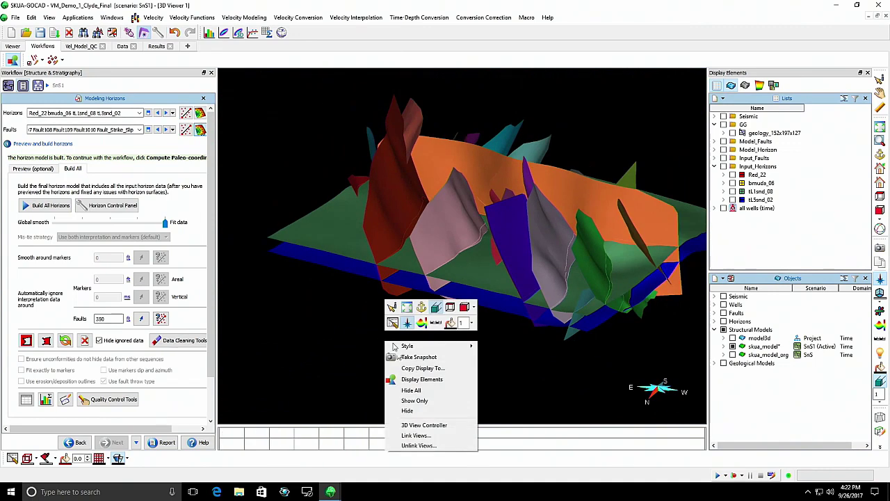
left_click(411, 391)
left_click(723, 338)
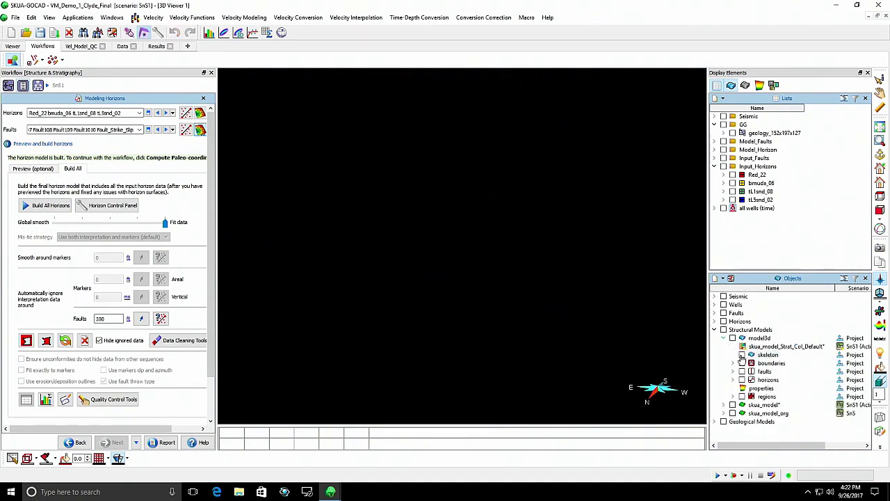
left_click(742, 356)
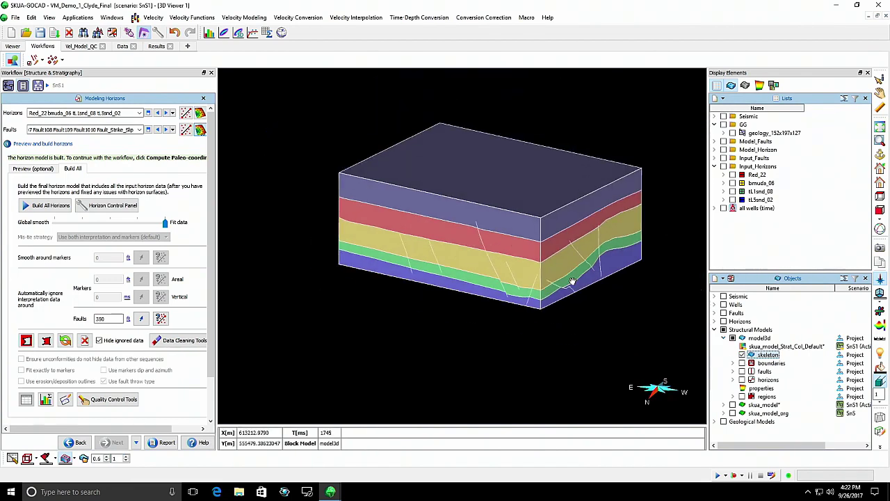
left_click_drag(560, 268, 592, 224)
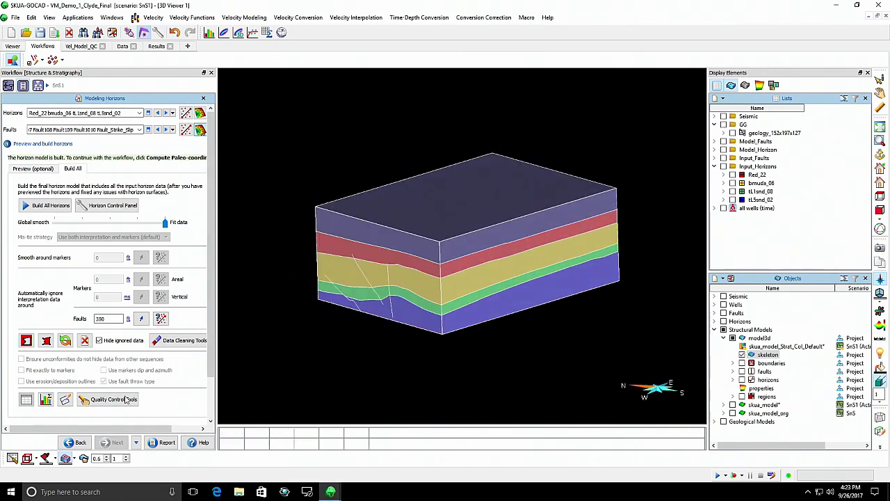
- Explode the model3d blocks to examine the individual layers from the opposite side, and collapse them back together
left_click(67, 458)
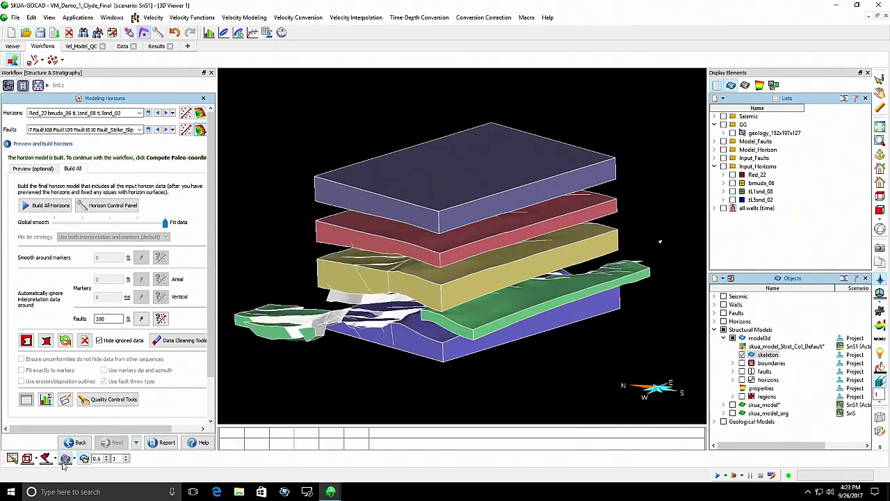
left_click_drag(496, 288, 530, 326)
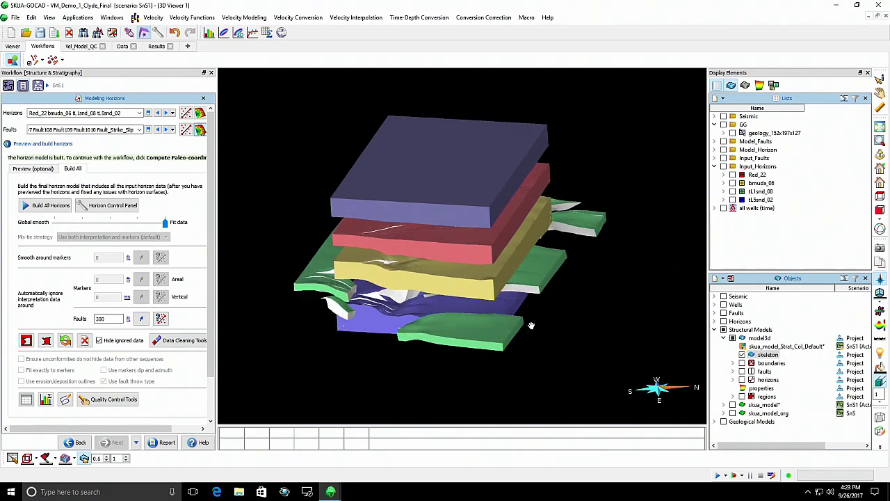
left_click(84, 458)
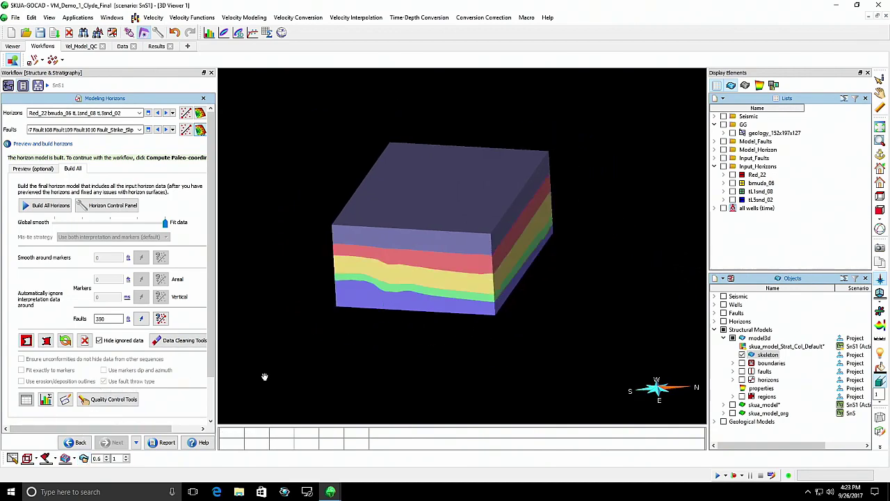
- Compute the paleo-coordinates for the horizon model
left_click_drag(210, 365, 211, 406)
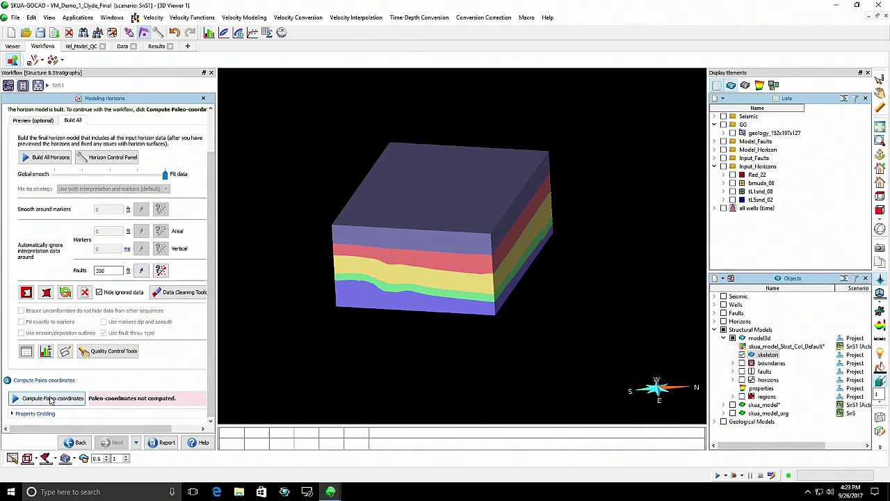
left_click(50, 399)
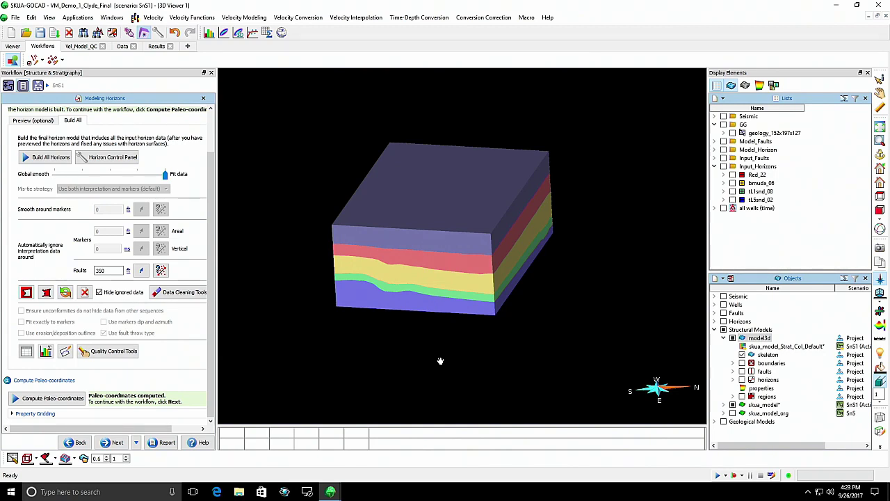
- Turn off the model3d skeleton and hide all remaining objects in the 3D view
left_click_drag(527, 318, 665, 331)
left_click(742, 356)
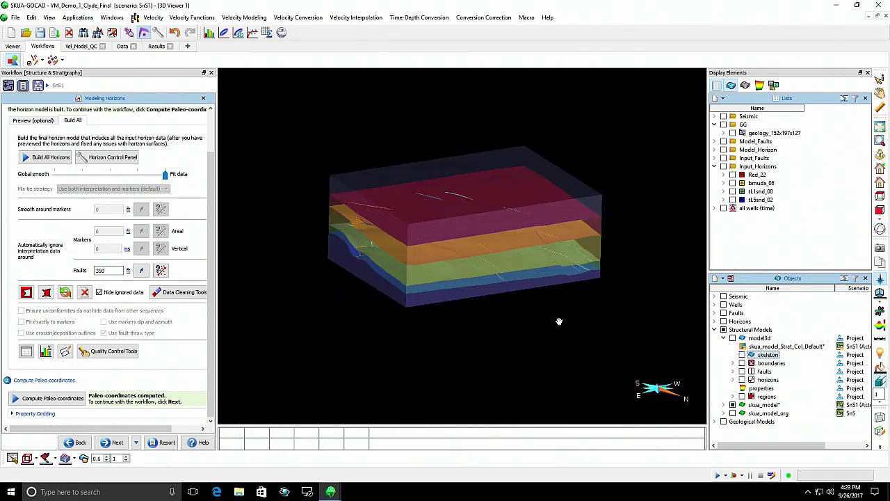
right_click(413, 357)
left_click(432, 408)
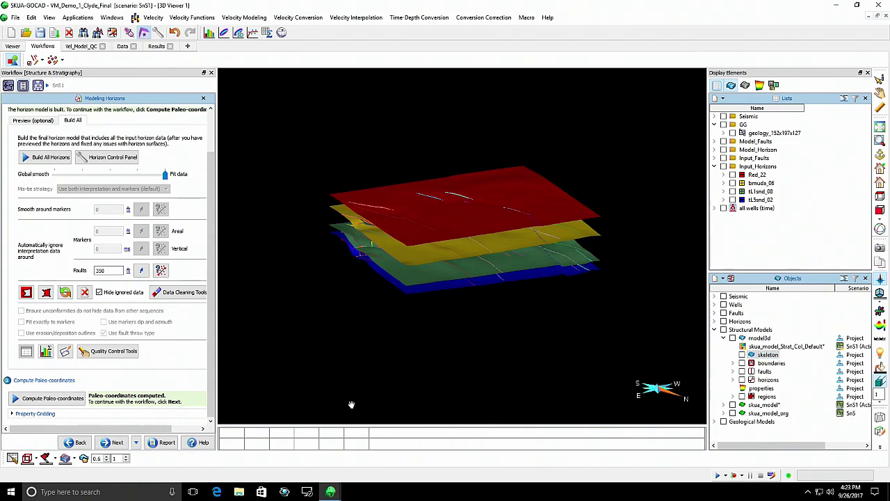
- Proceed to building the geologic grid, compute the unit areal extension and enter a cell size of 100 m
left_click(123, 443)
left_click(123, 443)
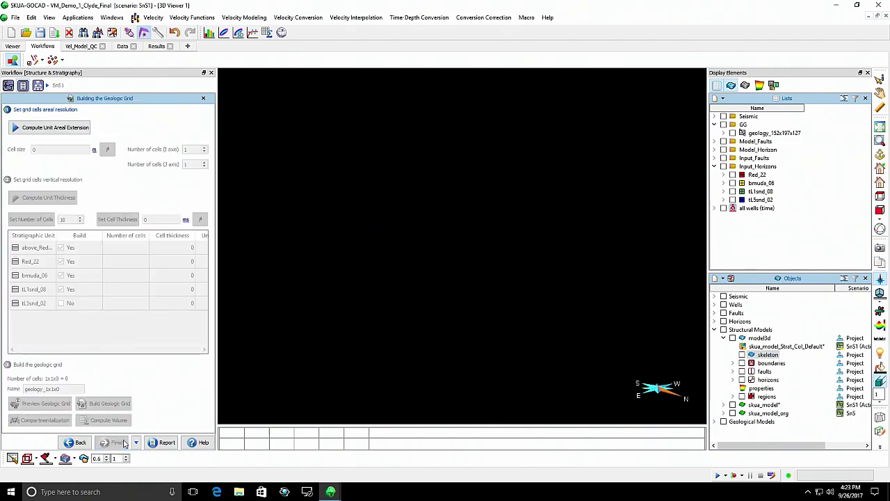
left_click(52, 127)
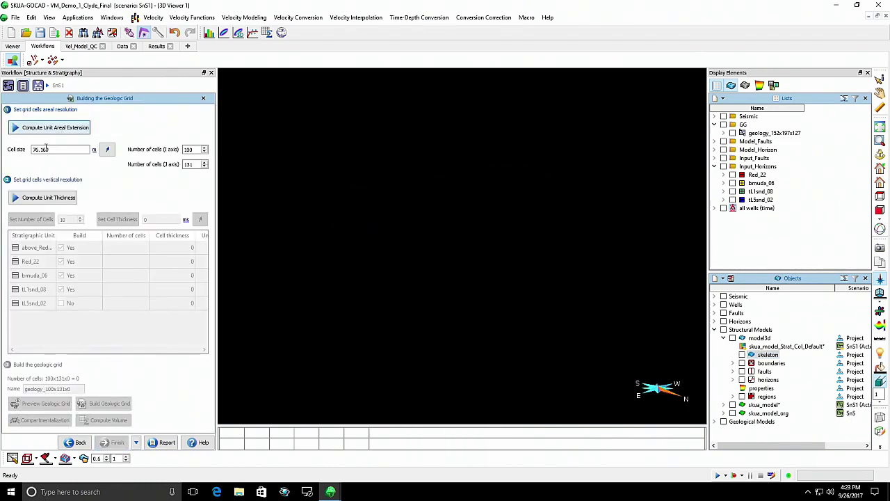
left_click_drag(58, 149, 28, 153)
key("BackSpace")
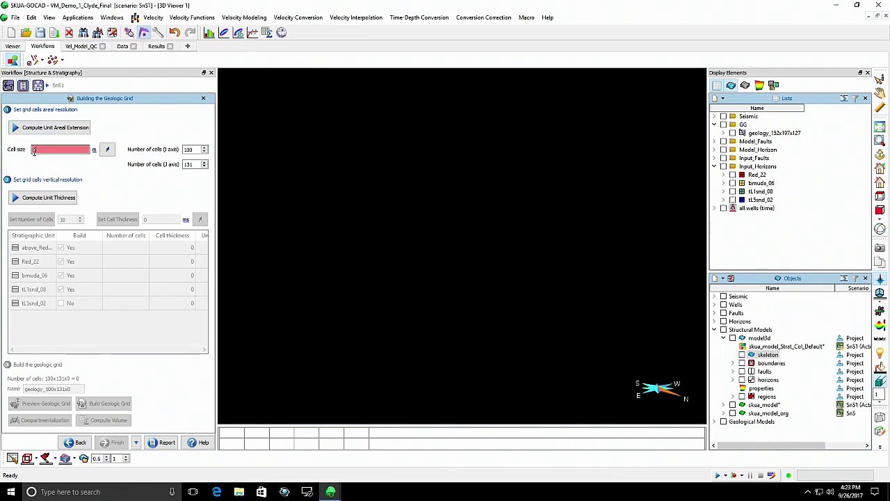
type("100")
key("Return")
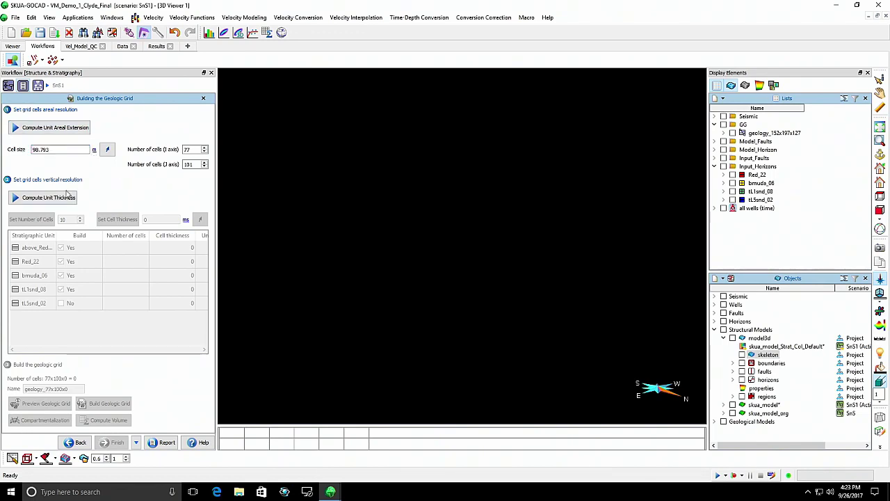
- Compute the unit thickness, include tL5snd_02 in the build and set the cell thickness of all stratigraphic units to 20 ms
left_click(64, 197)
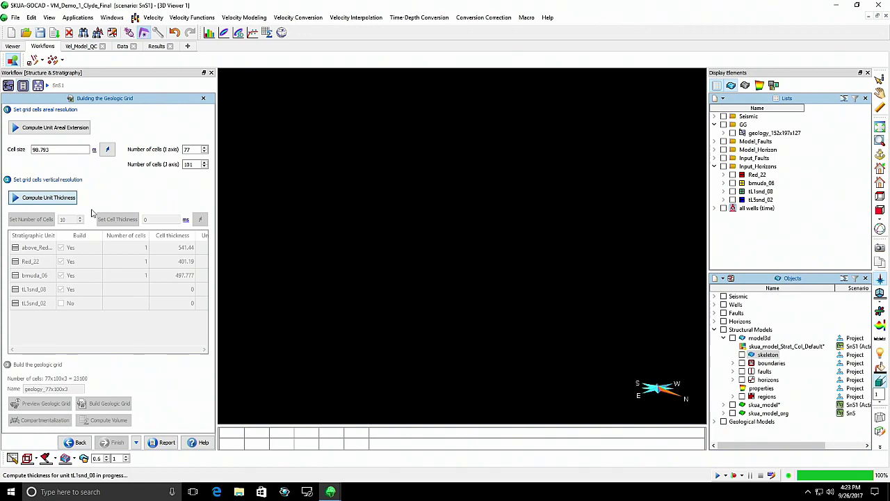
left_click(61, 304)
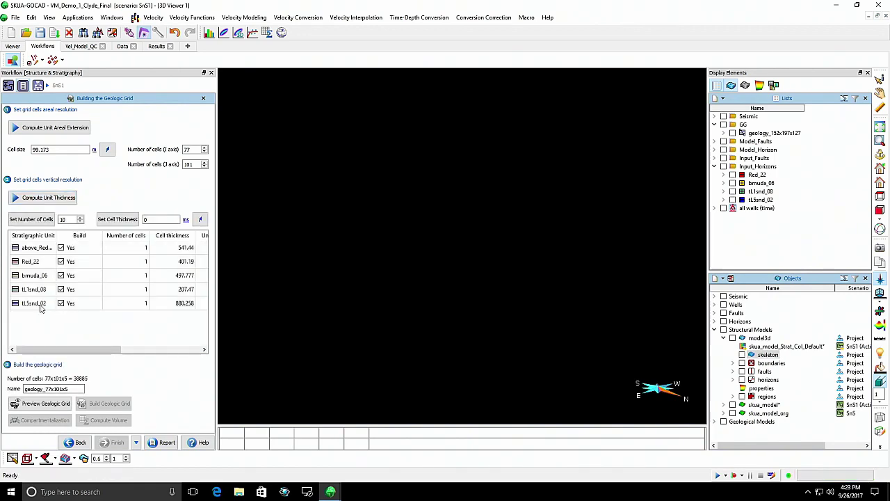
left_click_drag(40, 253, 40, 306)
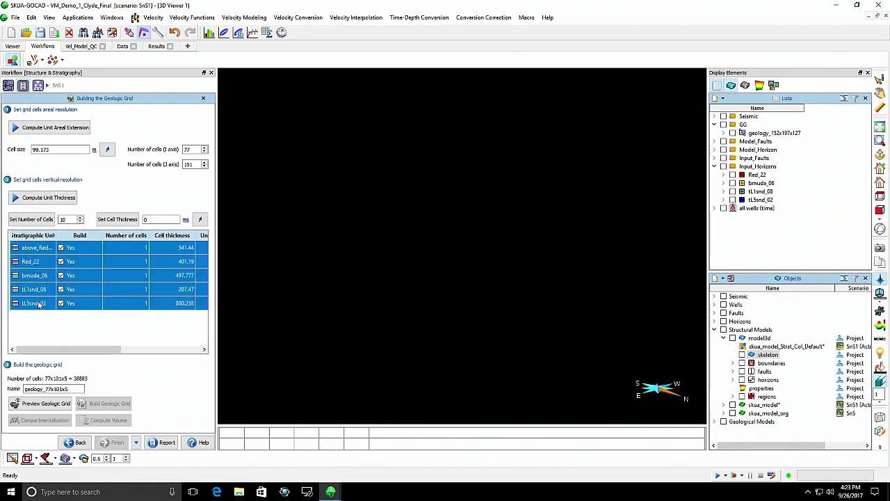
left_click(145, 219)
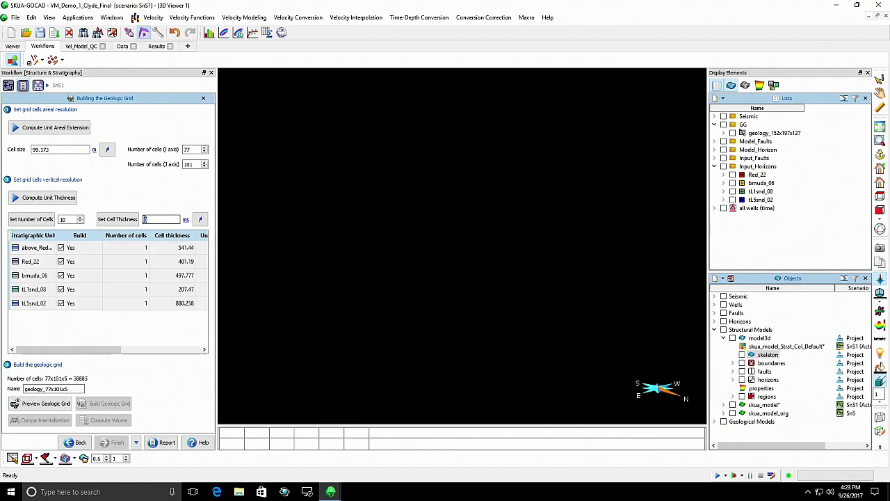
type("20")
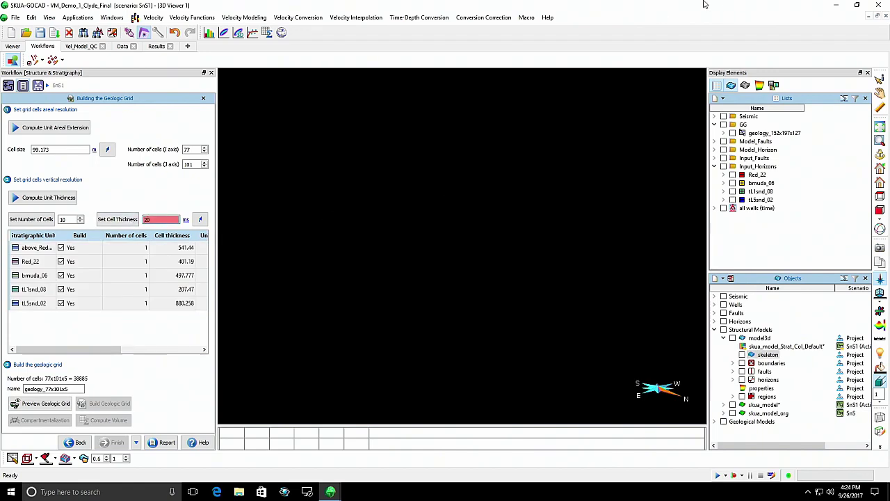
left_click(123, 220)
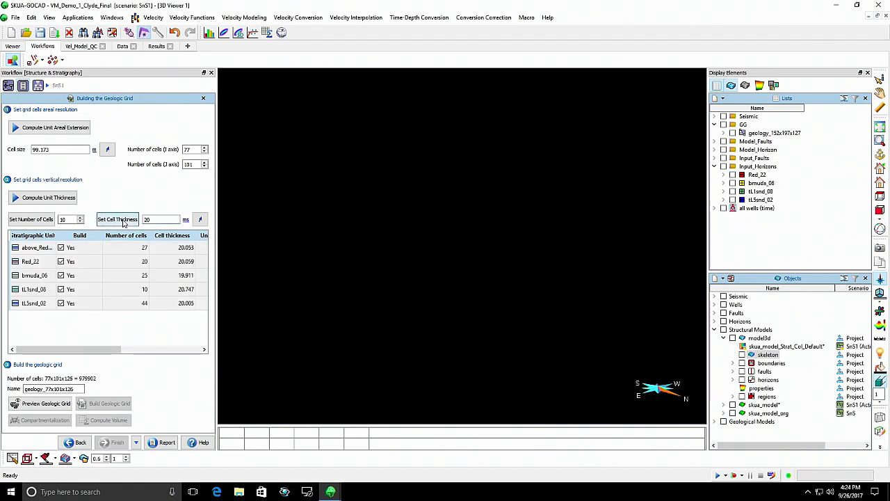
- Display the geology_152x197x127 grid and examine its cells along the faults and across the stratigraphic units
left_click_drag(216, 201, 232, 204)
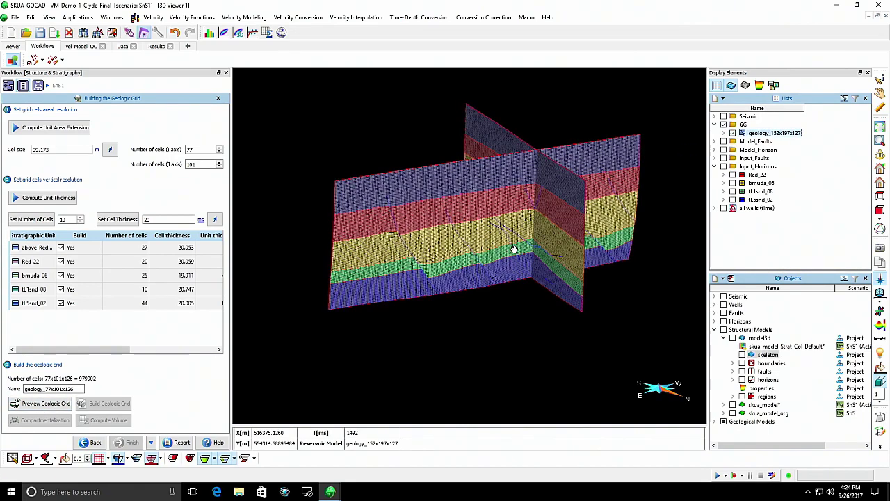
scroll(513, 249, "up", 6)
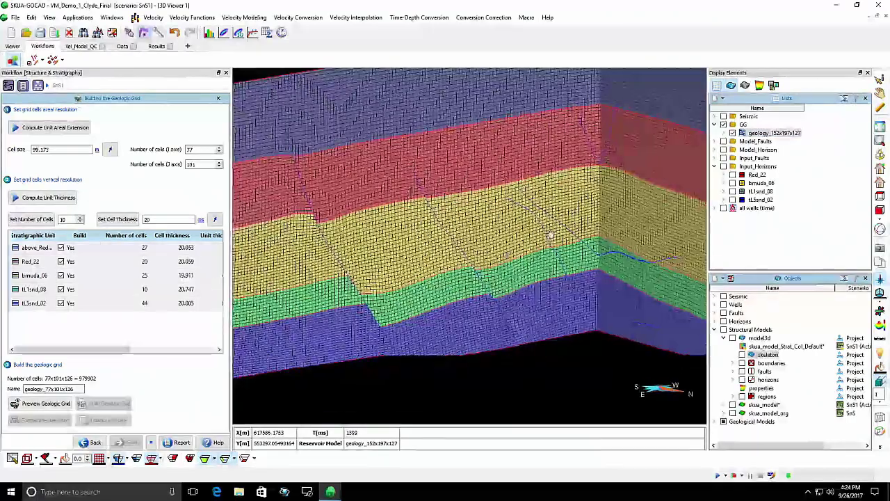
scroll(550, 235, "up", 3)
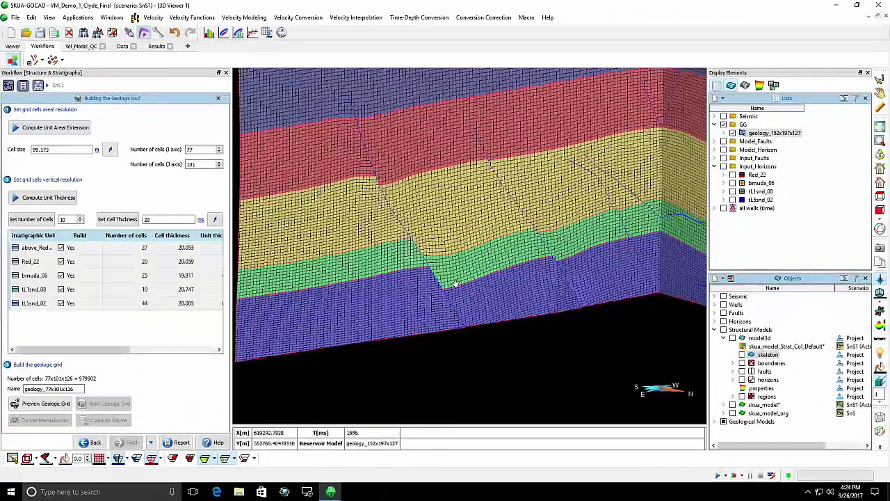
scroll(513, 270, "up", 3)
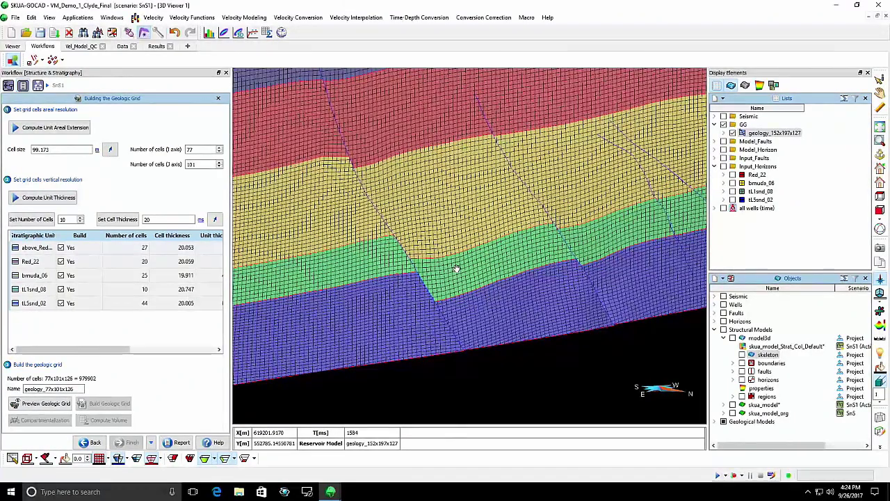
scroll(457, 269, "down", 5)
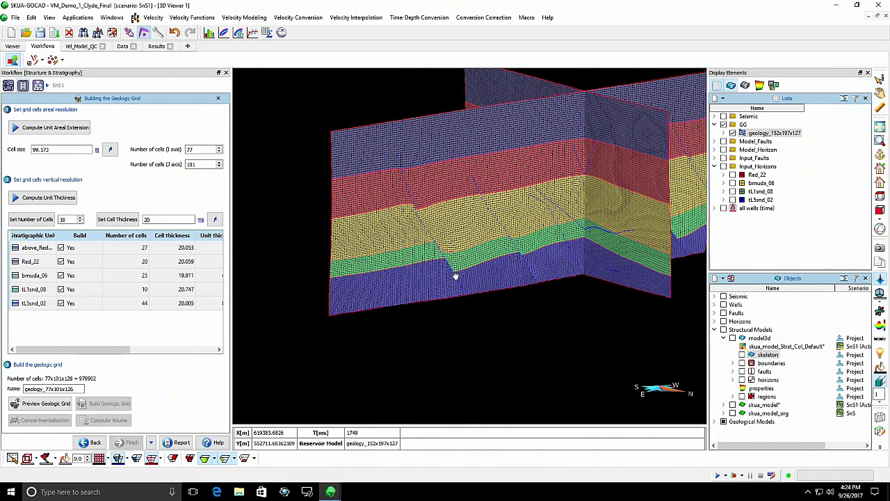
scroll(456, 276, "up", 2)
scroll(501, 279, "up", 1)
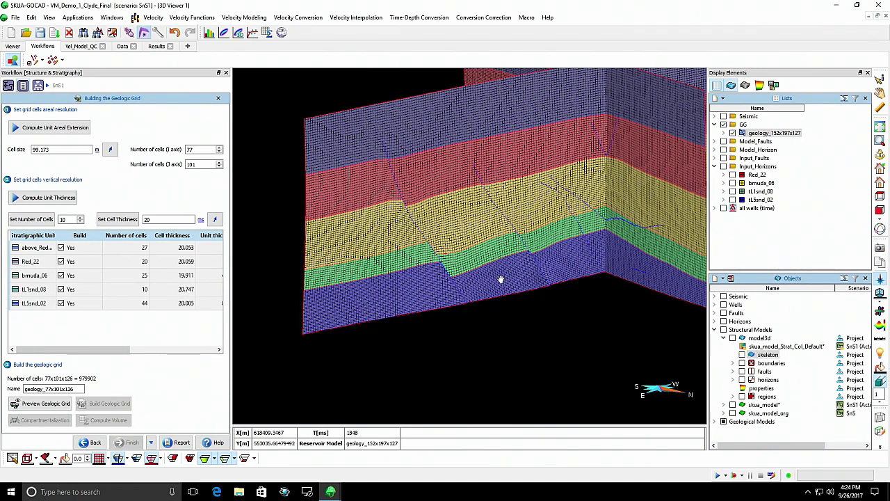
scroll(510, 282, "up", 1)
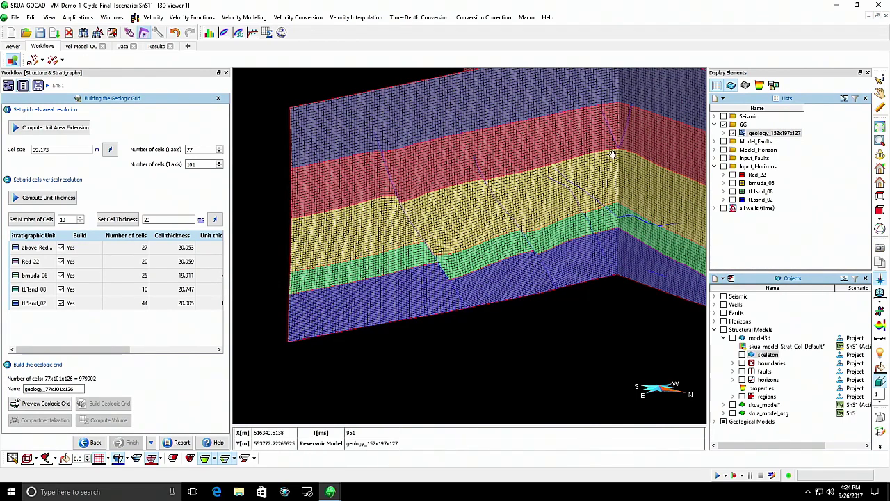
- Display the all wells (time) list together with the geologic grid sections in the 3D view
left_click(723, 209)
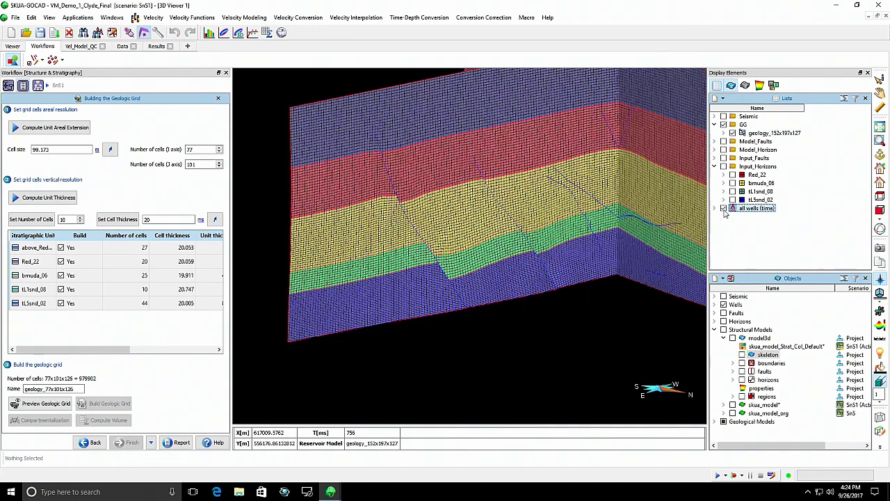
scroll(560, 213, "down", 3)
left_click_drag(560, 213, 403, 212)
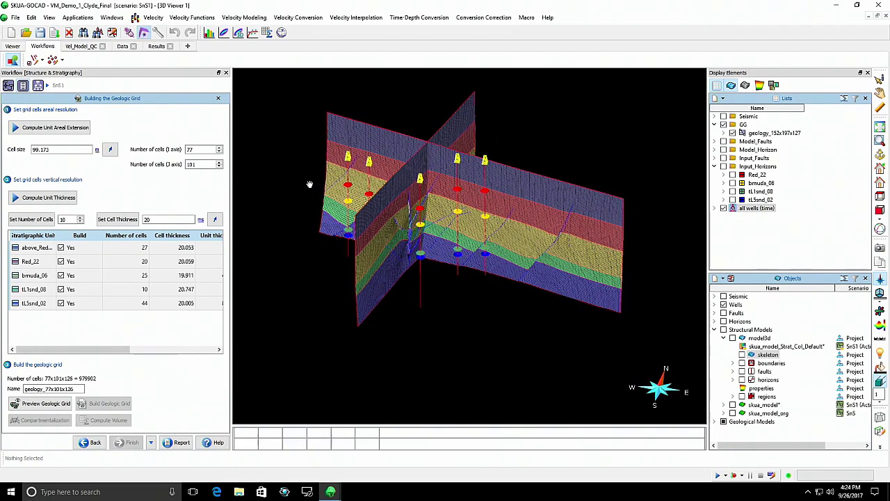
- Open the RP reservoir properties scenario and advance to the conditioning data settings of Int_Vel_Model on grid geology_152x197x127
left_click(38, 86)
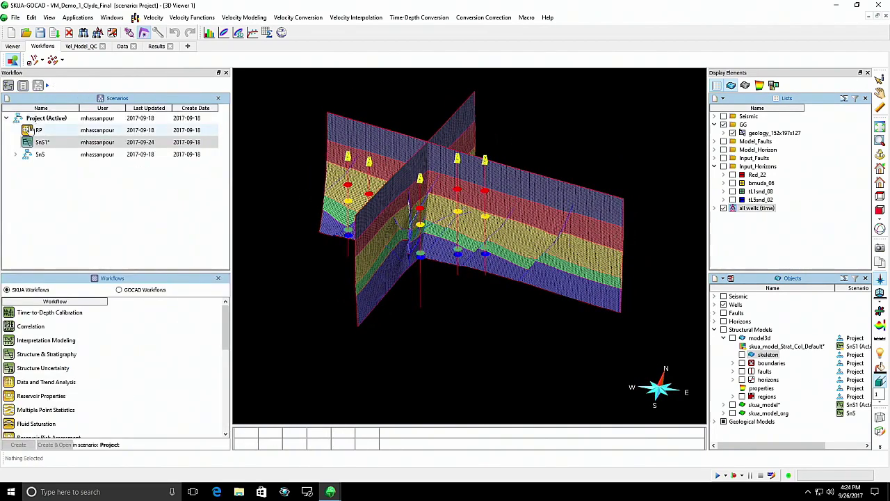
double_click(31, 129)
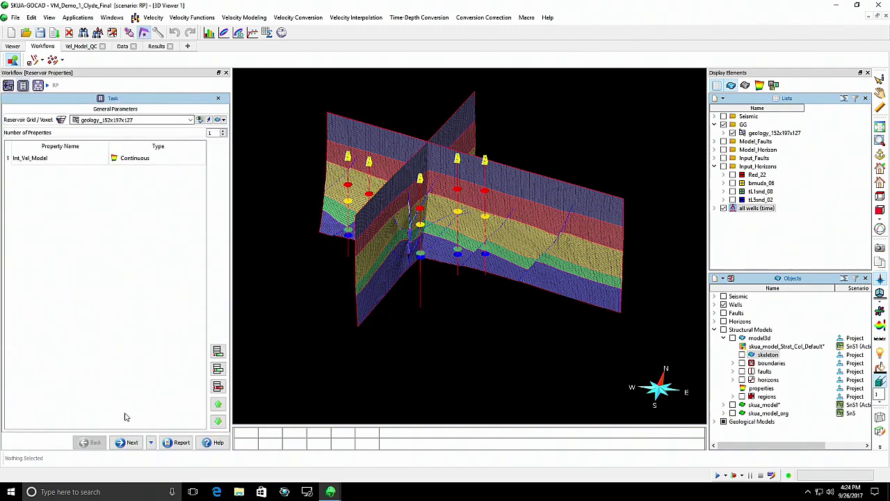
left_click(130, 443)
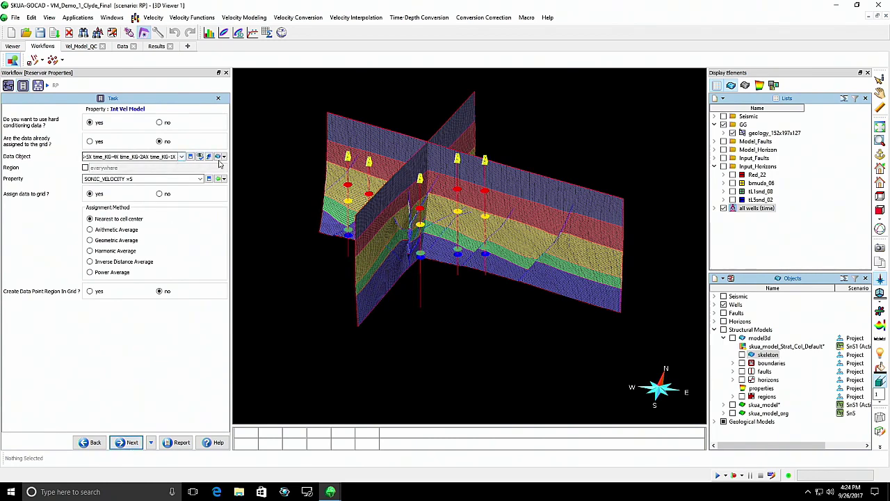
- Review the available data objects and well properties for conditioning Int_Vel_Model, keeping the time wells and SONIC_VELOCITY
left_click(181, 156)
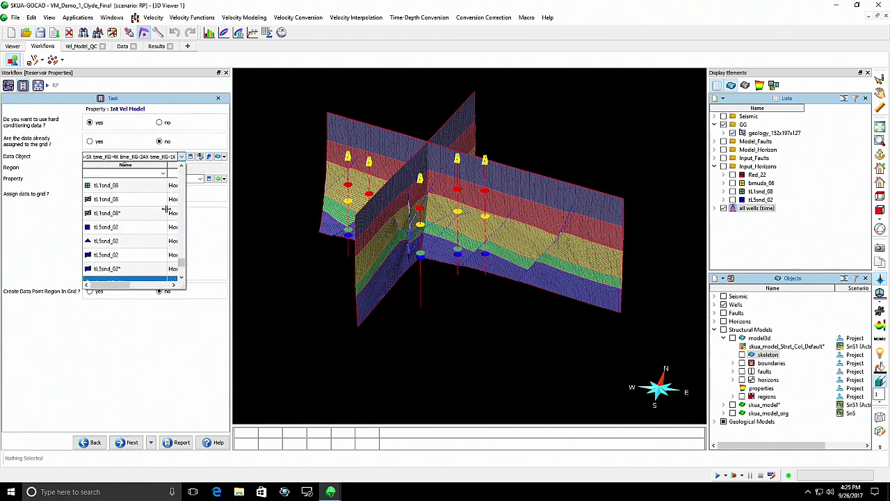
scroll(166, 209, "down", 2)
left_click(163, 334)
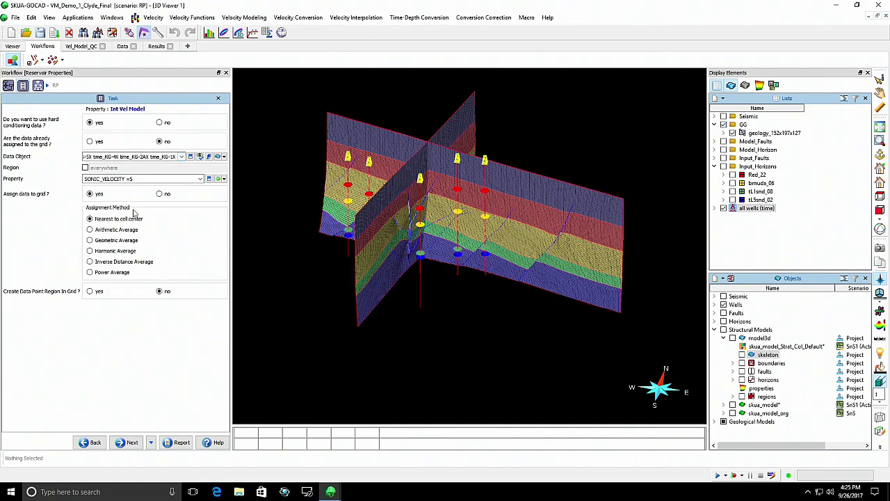
left_click(200, 179)
scroll(126, 265, "down", 2)
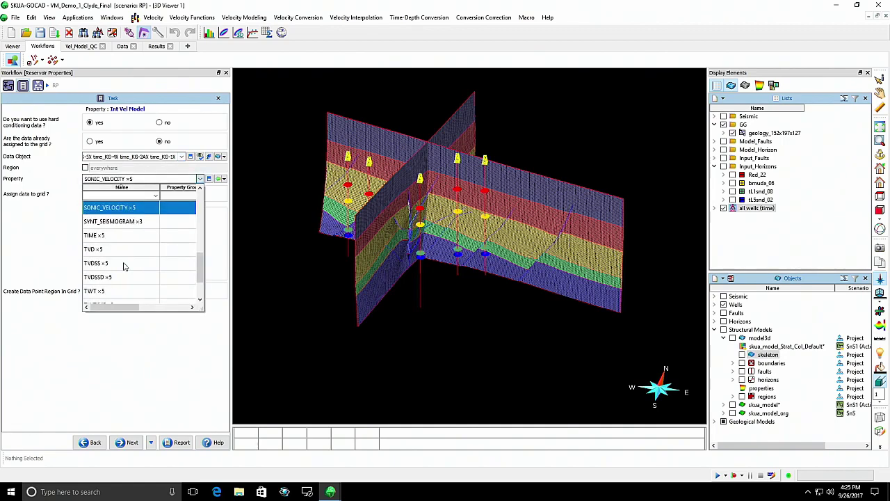
scroll(118, 221, "up", 1)
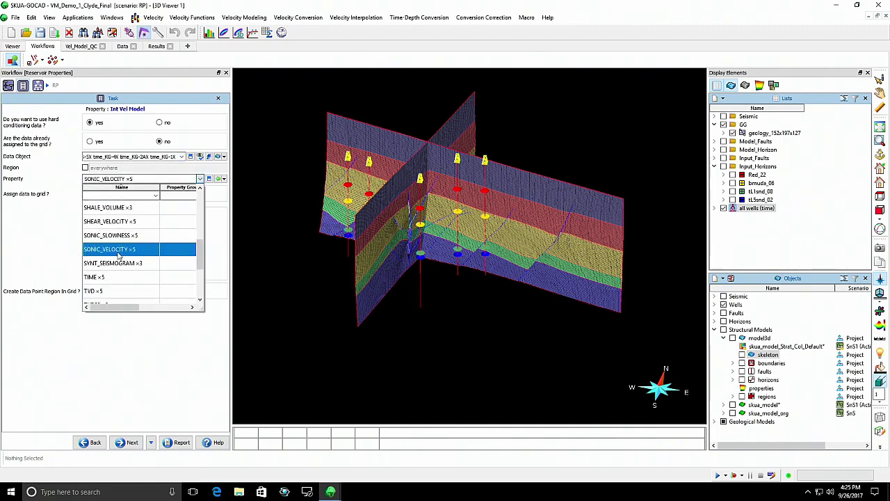
left_click(175, 363)
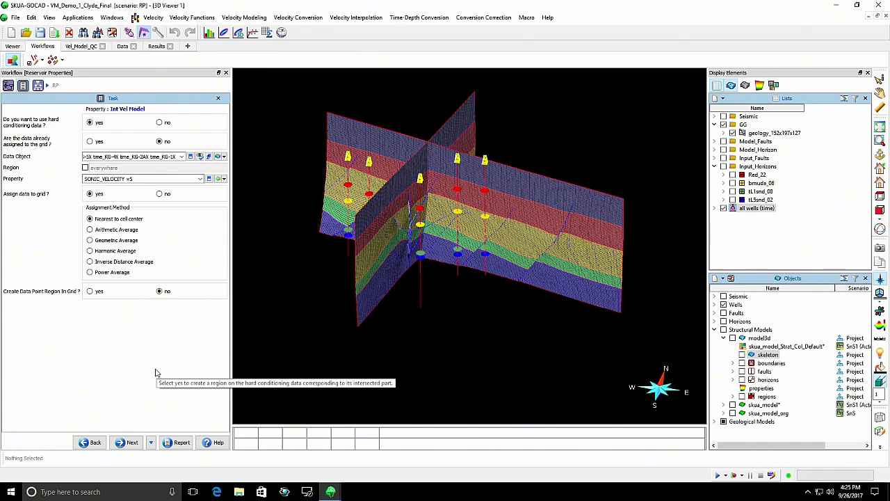
- Accept the everywhere simulation domain and ordinary kriging interpolation for Int_Vel_Model, and proceed through the variogram and search settings
left_click(132, 443)
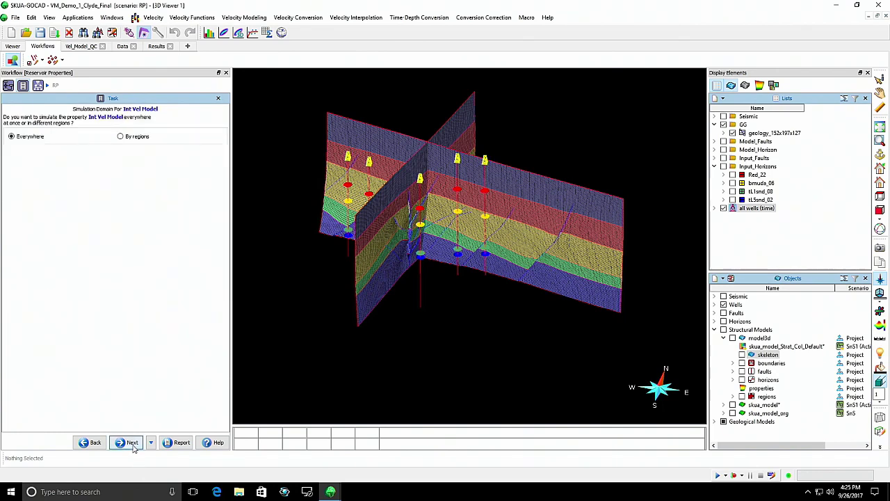
left_click(131, 443)
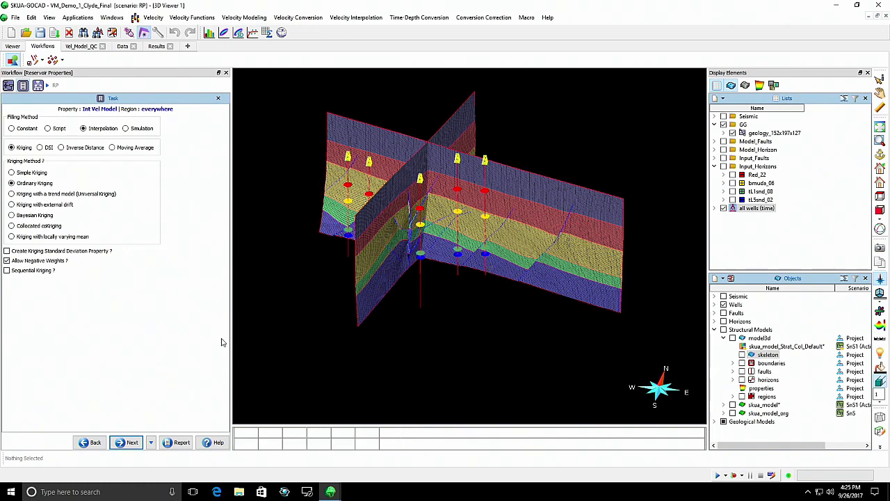
left_click(130, 442)
left_click(129, 443)
left_click(130, 443)
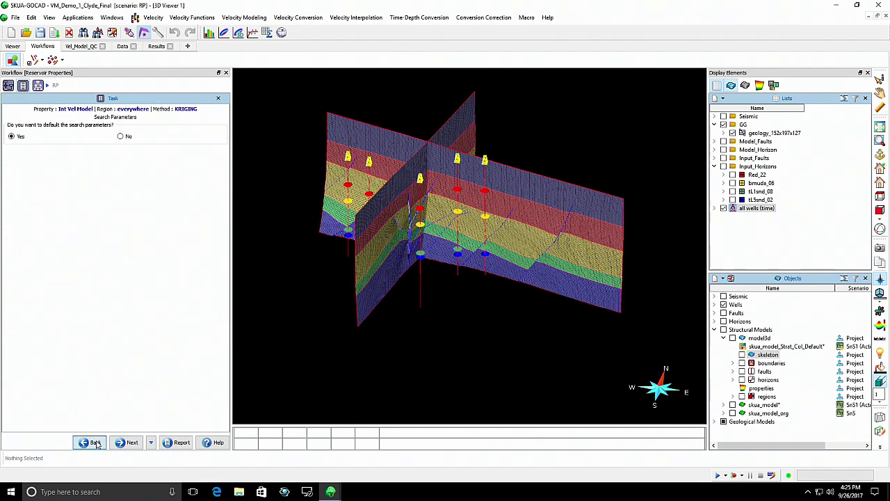
- Return to the variogram settings and review the parameters of the Var variogram without changing them
left_click(95, 443)
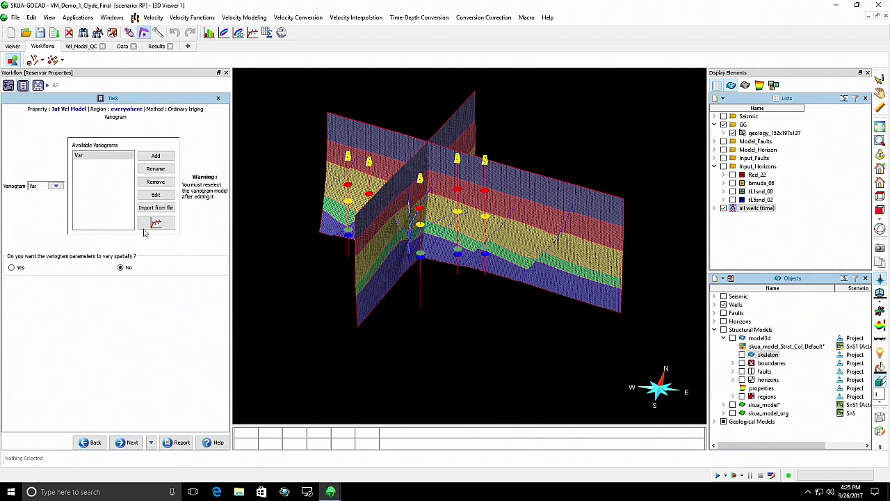
left_click(155, 196)
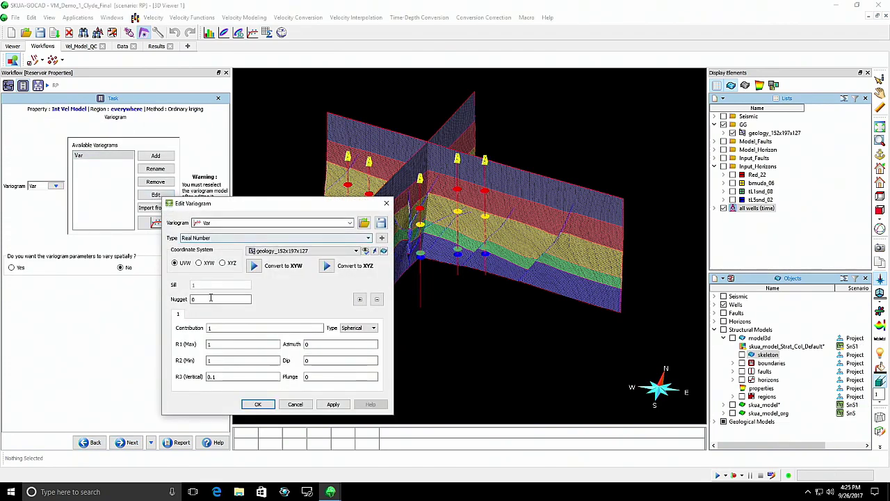
left_click(299, 405)
- Keep the Var variogram and default search parameters, and advance to the Simulation Control Panel for Int_Vel_Model
left_click(138, 443)
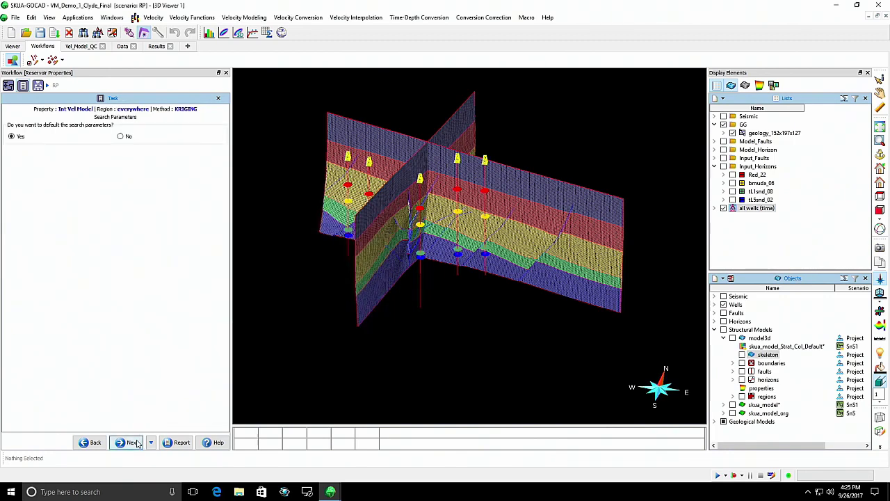
left_click(129, 443)
left_click(130, 442)
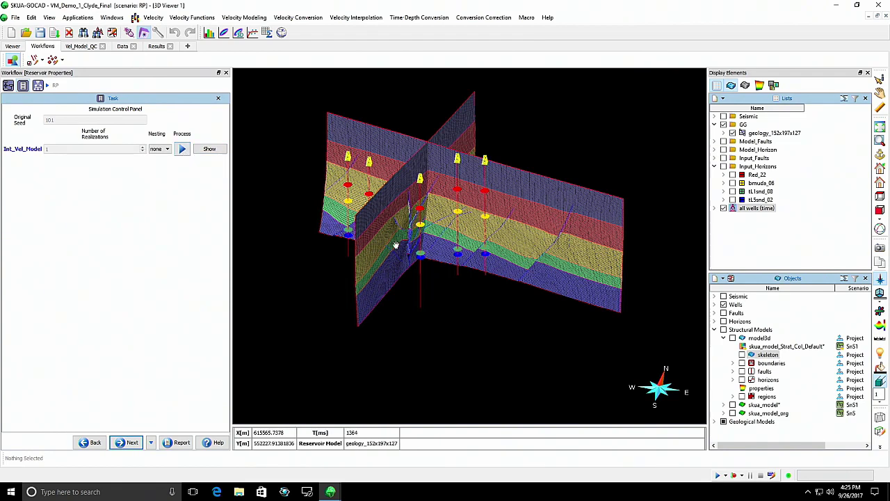
left_click_drag(394, 241, 363, 220)
right_click(537, 223)
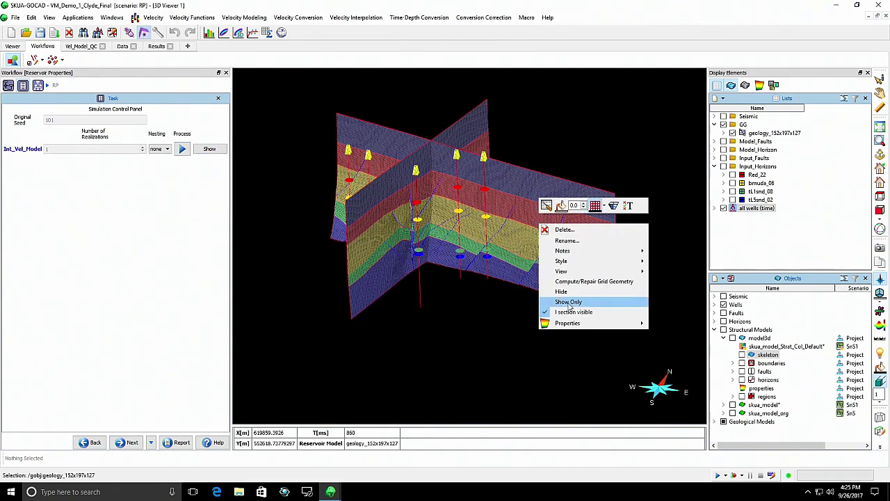
mouse_move(596, 324)
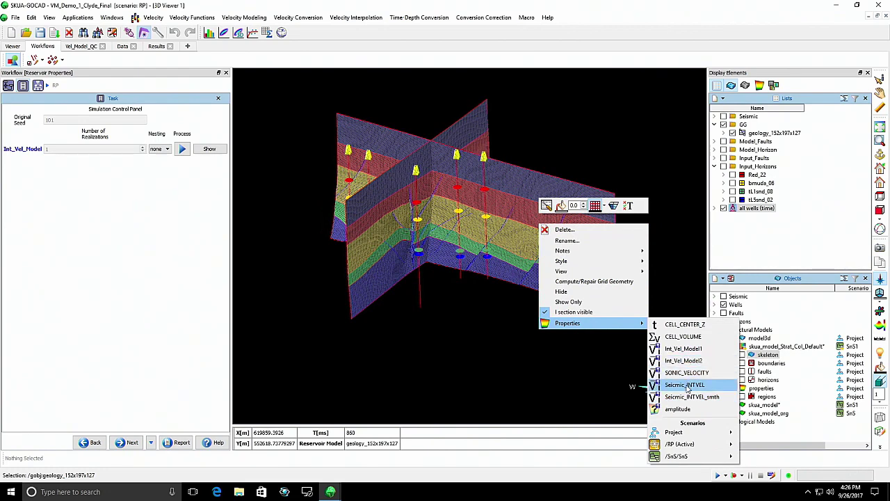
left_click(541, 375)
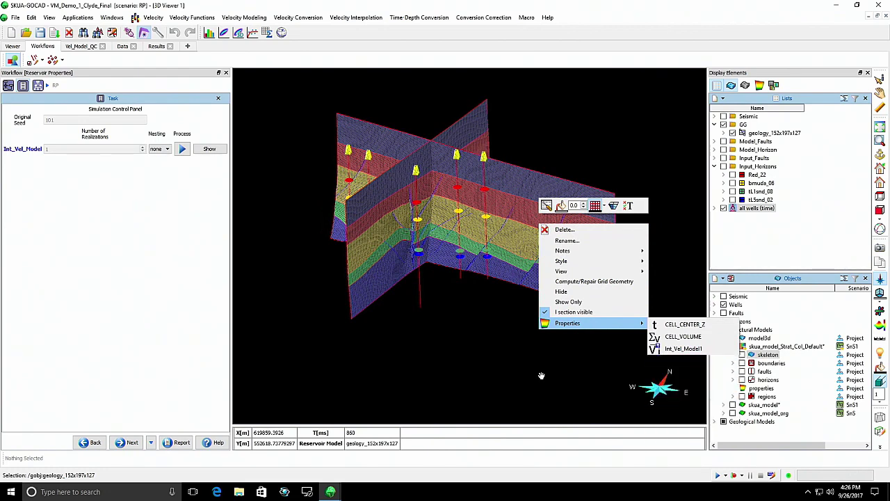
scroll(614, 259, "up", 1)
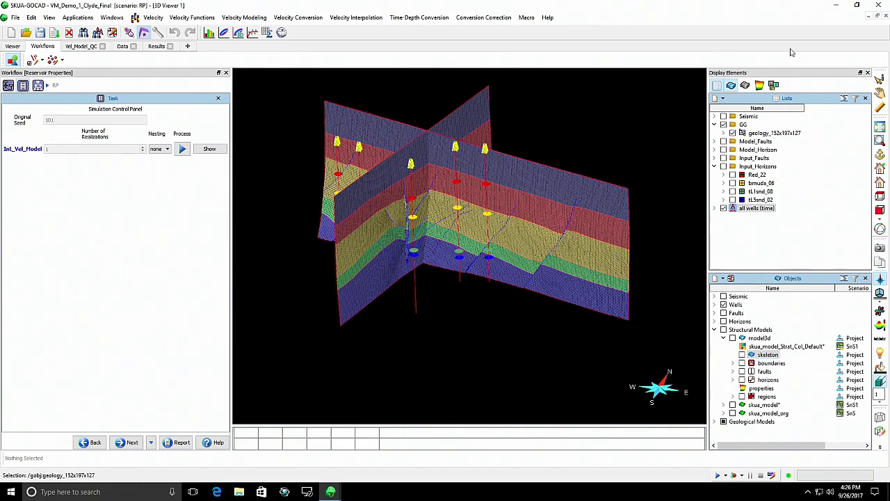
- Paint the geology_152x197x127 grid sections with Seicmic_INTVEL_smth and inspect the velocity distribution around the wells
left_click(724, 132)
left_click(733, 158)
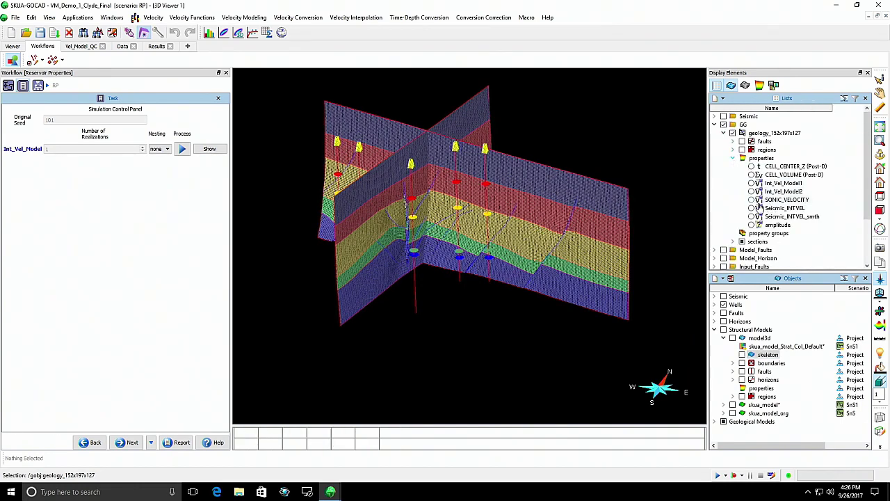
left_click(751, 199)
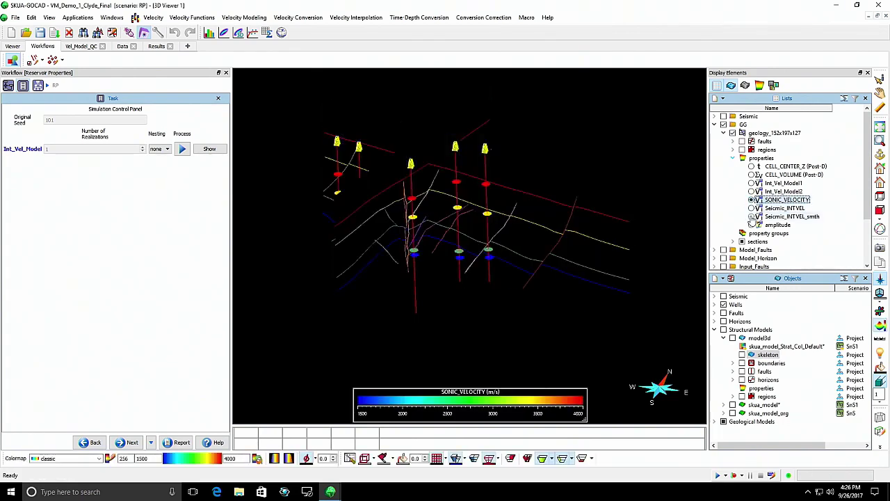
left_click(751, 216)
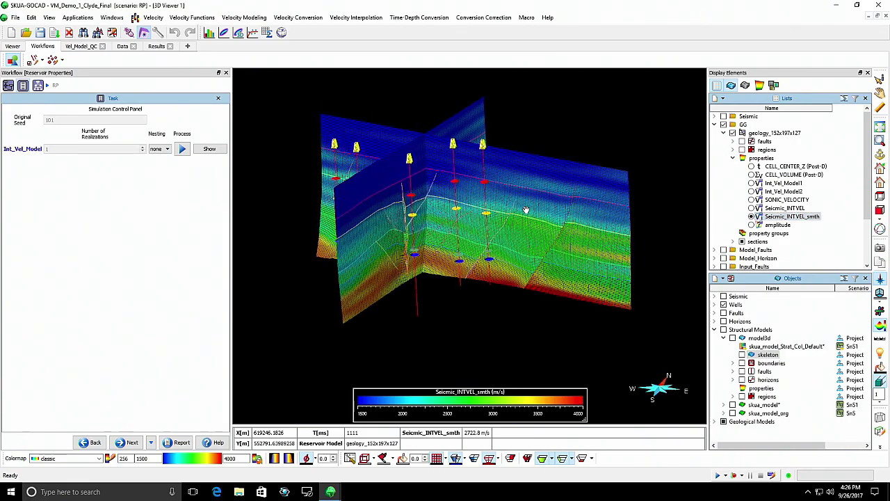
scroll(533, 217, "up", 2)
left_click_drag(544, 239, 413, 227)
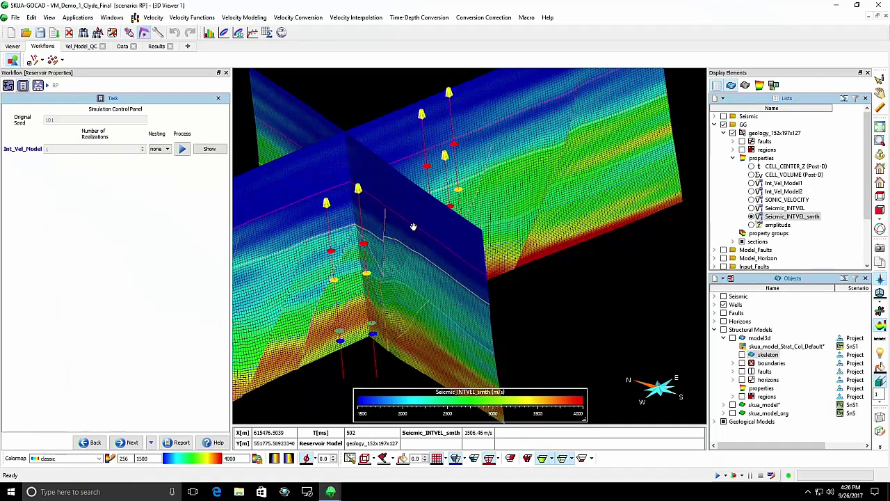
scroll(513, 218, "down", 2)
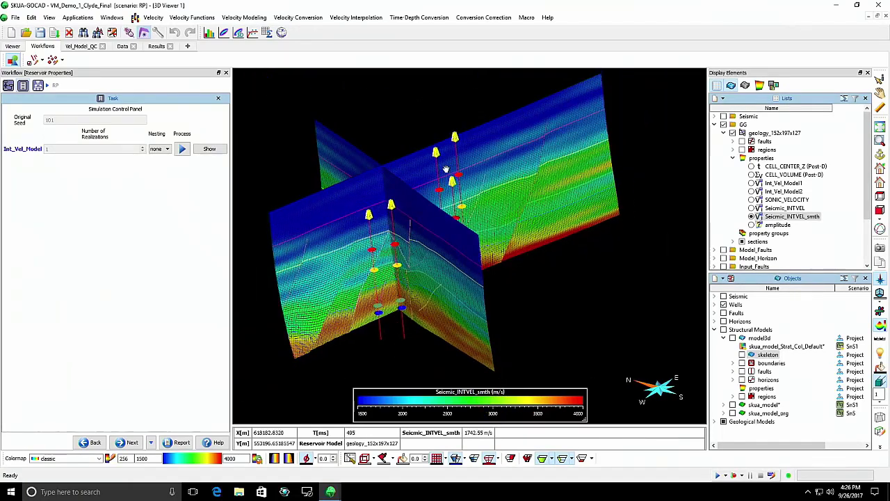
- In the Vel_Model_QC view, paint the Clyde_mig seismic sections with the Initial_IntVel property
left_click(78, 49)
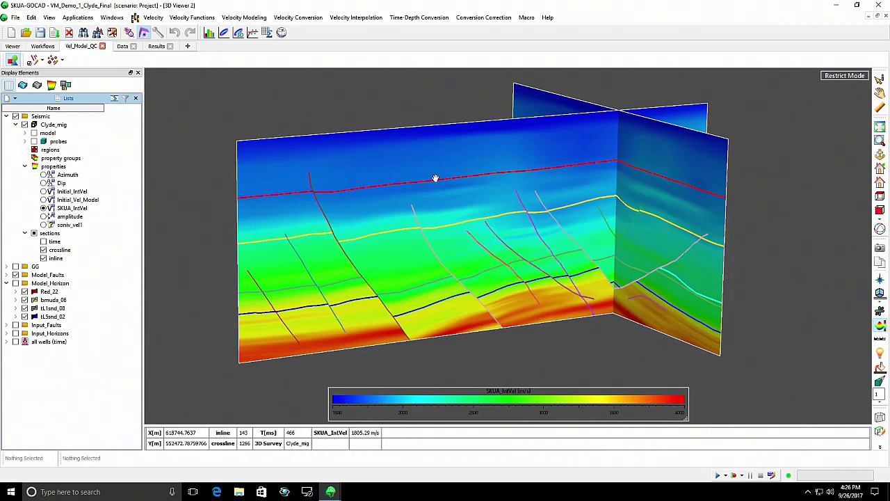
left_click_drag(600, 253, 620, 232)
left_click_drag(525, 232, 383, 224)
right_click(370, 211)
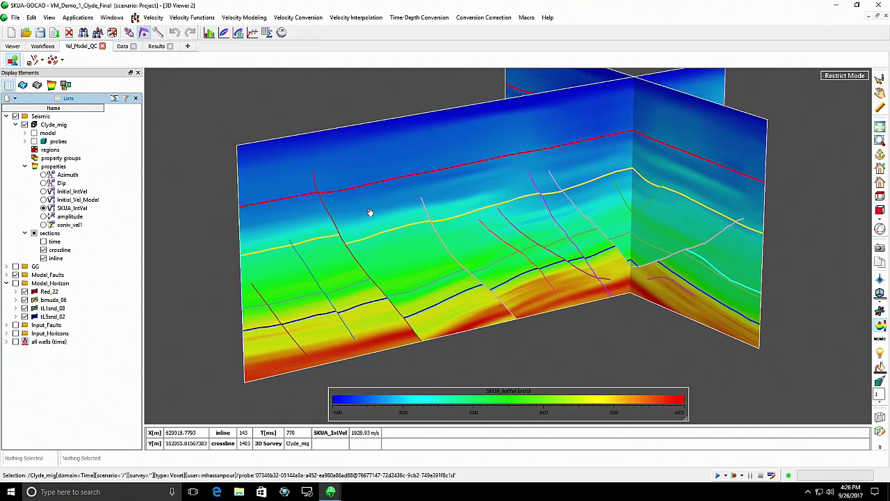
mouse_move(438, 334)
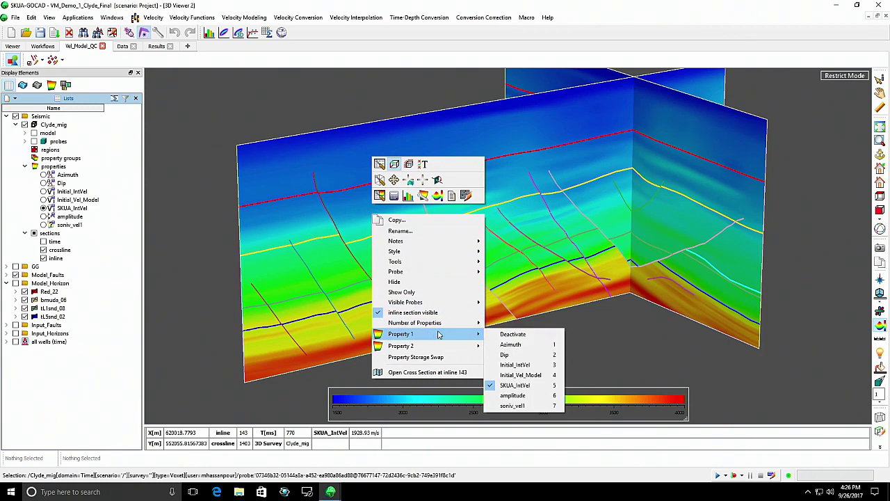
left_click(518, 365)
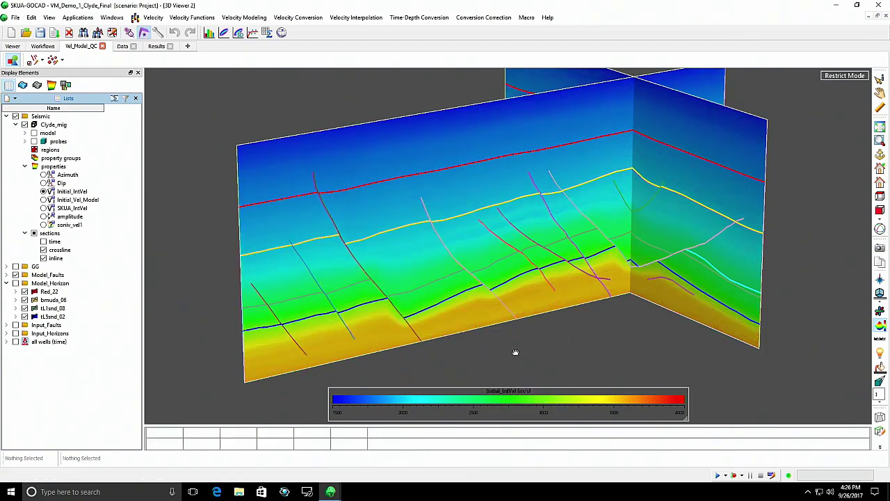
- Switch the Clyde_mig sections back to the SKUA_IntVel property to compare it with the initial interval velocity
right_click(470, 323)
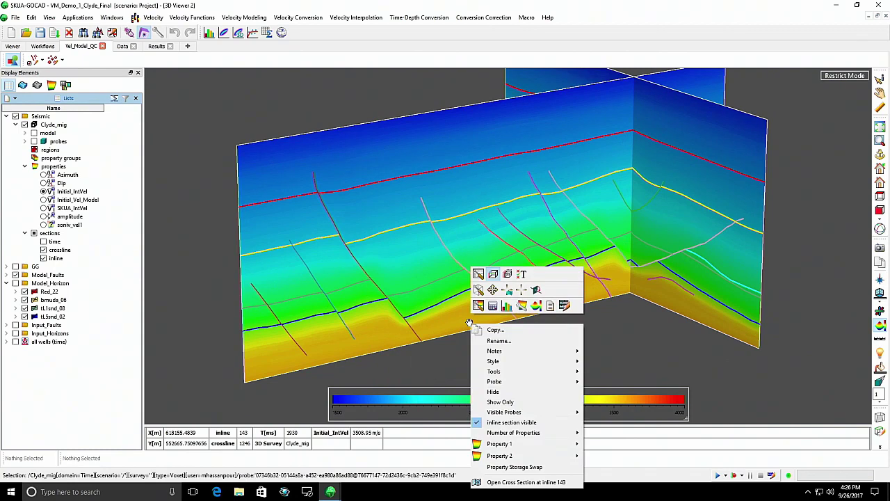
left_click(408, 322)
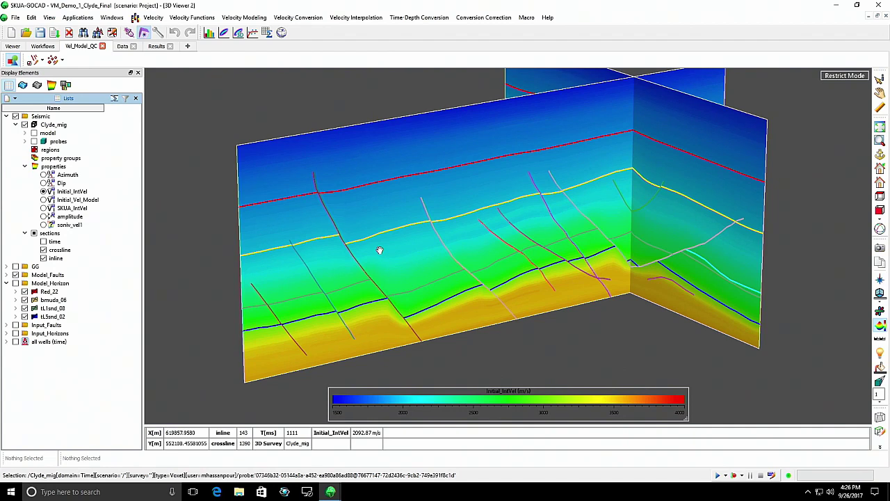
right_click(440, 318)
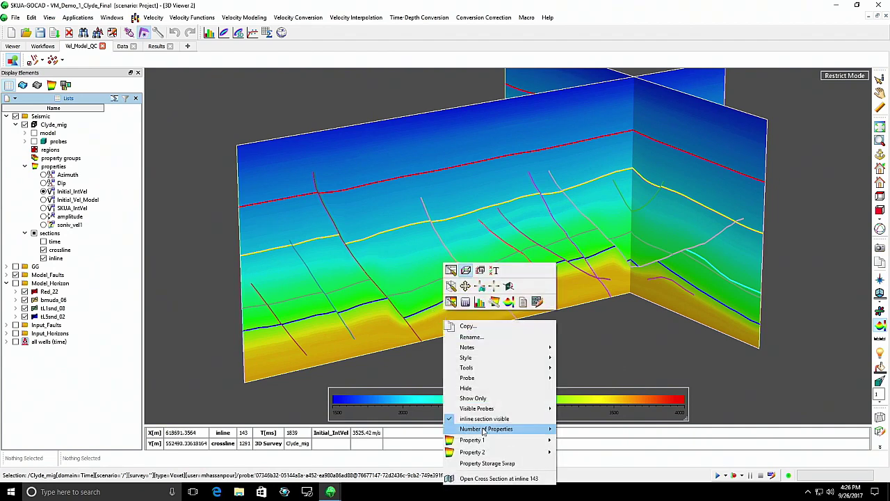
mouse_move(487, 440)
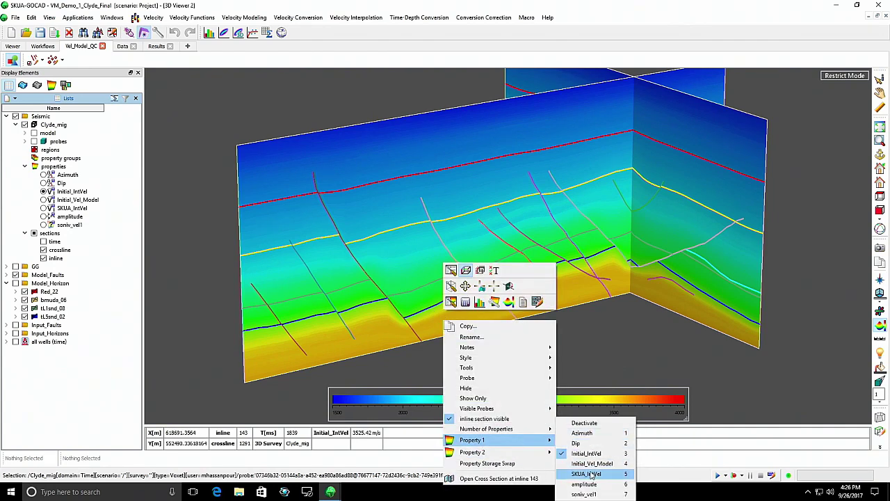
left_click(589, 473)
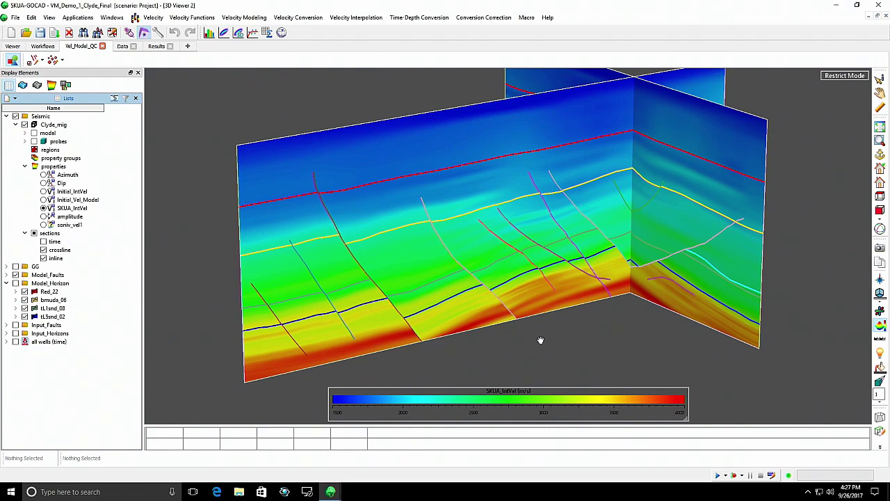
- Switch to the VM_Demo_2_Salt_Final project and examine the salt structure on the TUT_GOM_SALT_3D seismic sections
mouse_move(331, 491)
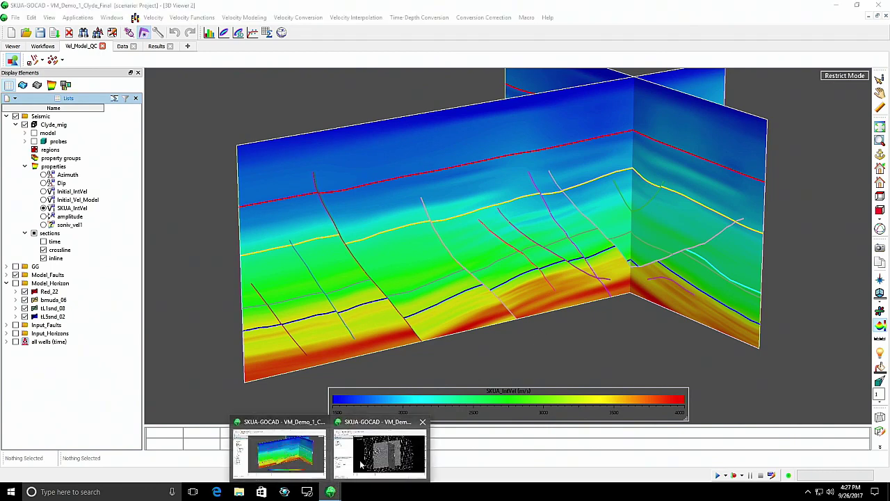
left_click(362, 460)
left_click_drag(473, 264, 605, 268)
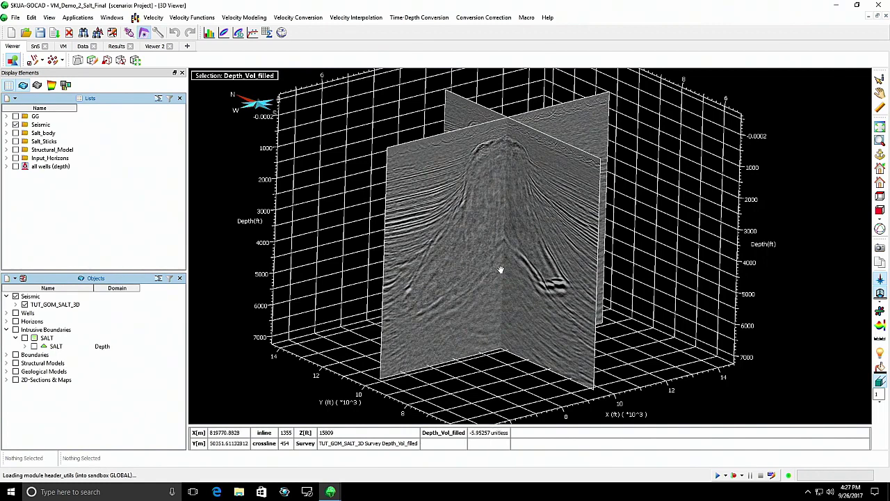
left_click_drag(456, 263, 422, 272)
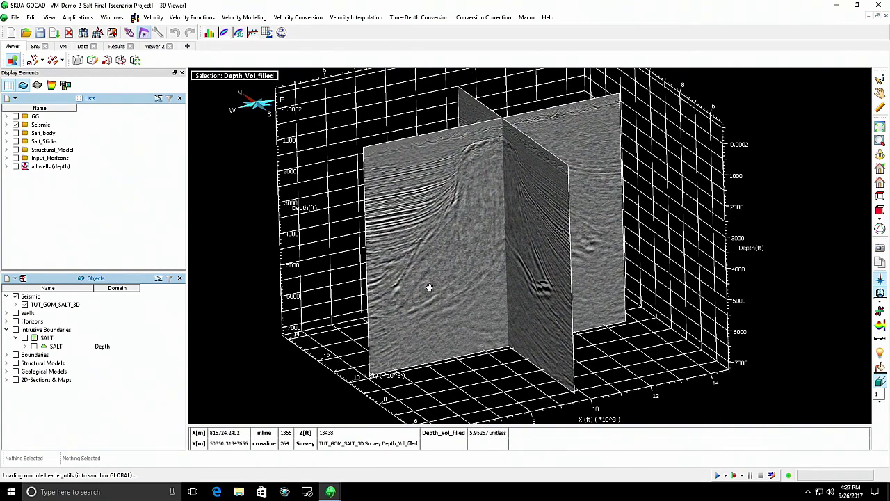
- Show the Input_Horizons and Salt_Sticks data together with the seismic sections and inspect them from several angles
left_click(16, 158)
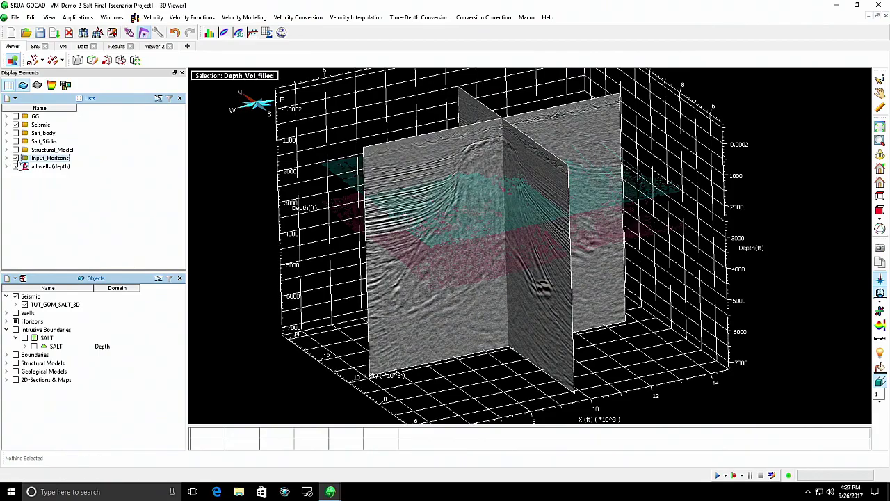
left_click_drag(535, 244, 508, 211)
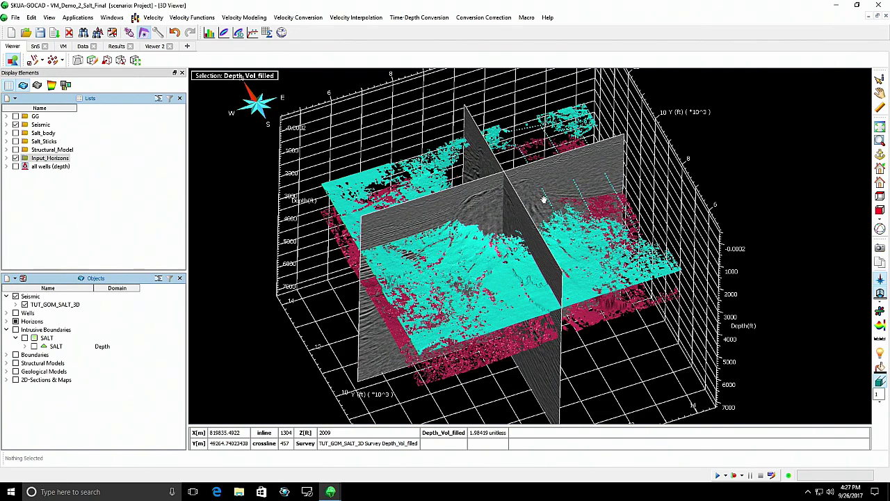
scroll(573, 191, "up", 2)
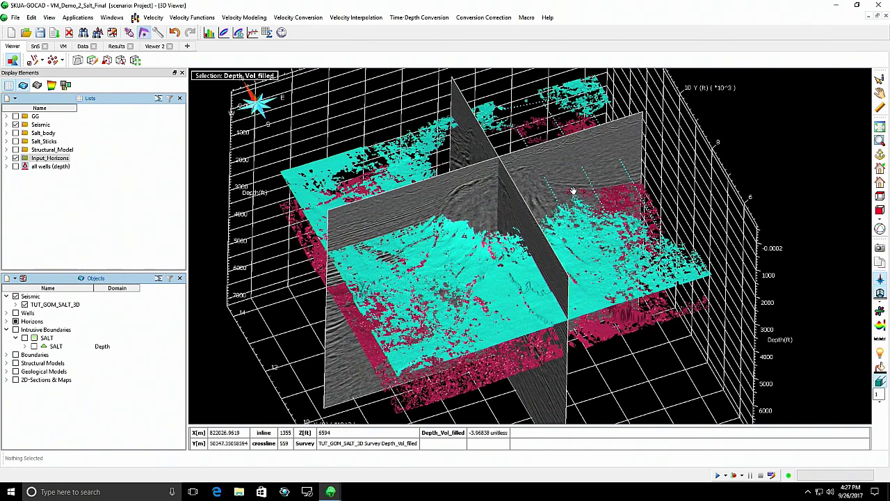
left_click_drag(574, 193, 553, 215)
left_click(15, 142)
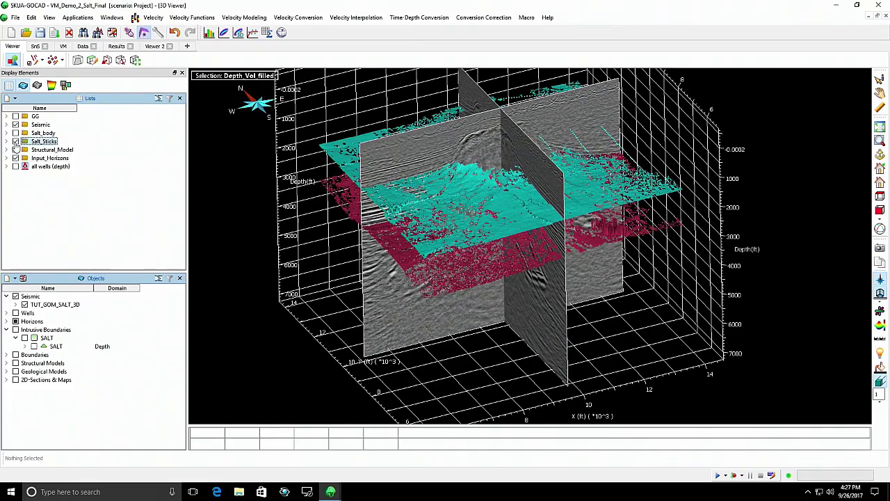
left_click_drag(477, 188, 511, 288)
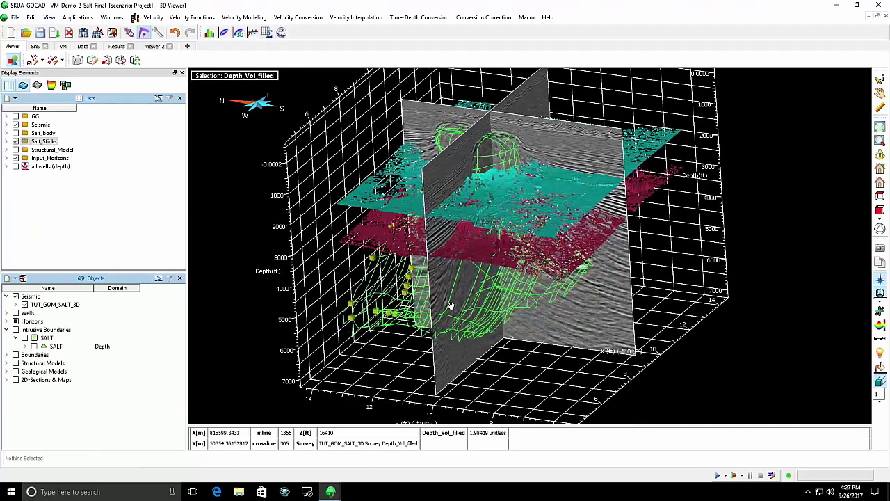
- Hide the Salt_Sticks and display the Salt_body surface with the horizons and seismic sections for inspection
left_click(15, 141)
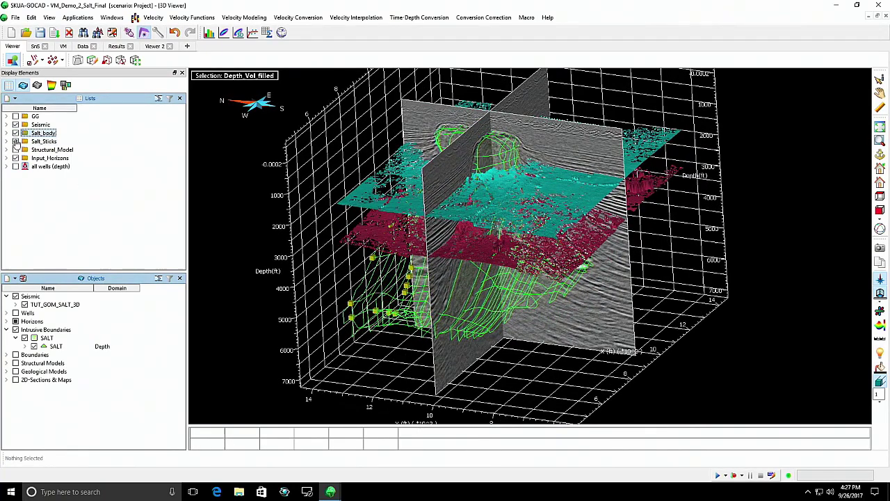
left_click(15, 132)
left_click_drag(465, 378, 493, 313)
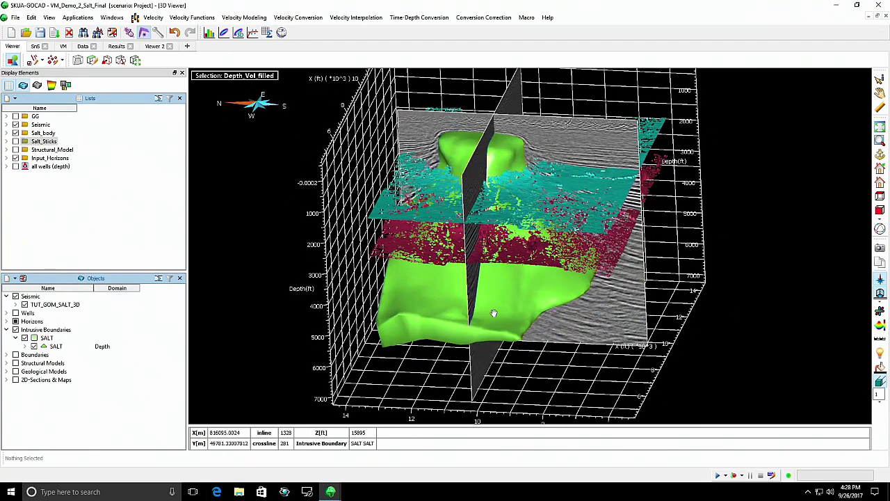
scroll(507, 313, "up", 1)
scroll(508, 313, "down", 2)
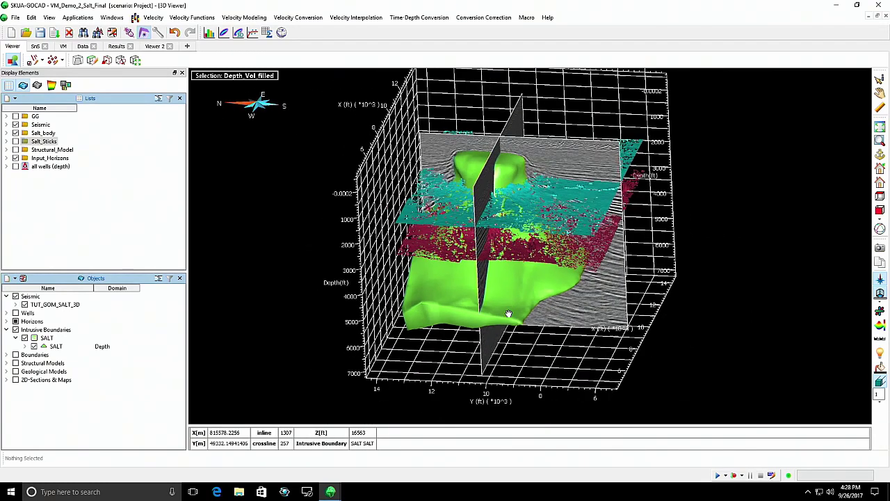
- In the SnS workflow, keep the TUT_H1 and TUT_H2 horizons, no faults and the SALT body, and advance to the volume of interest
left_click(35, 45)
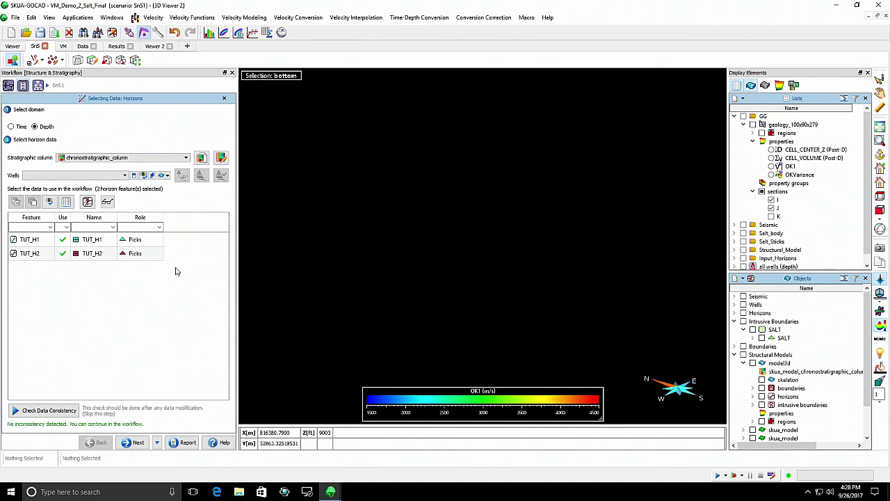
left_click(135, 443)
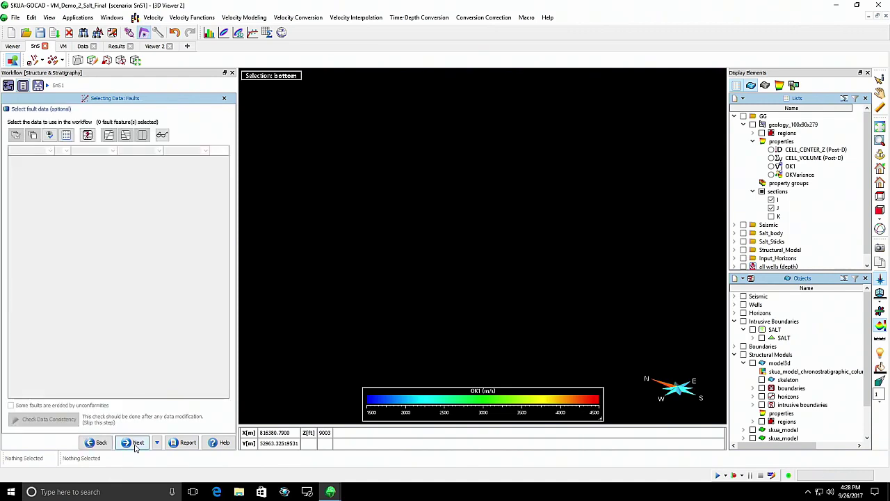
left_click(136, 445)
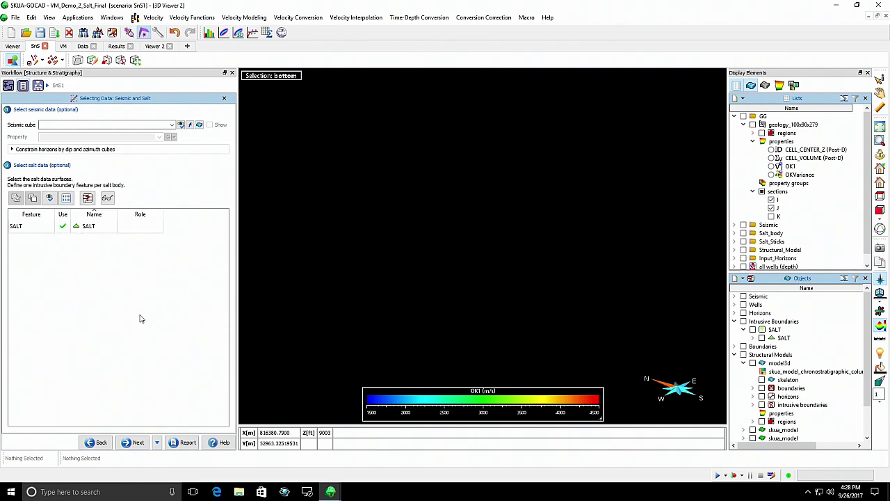
left_click(138, 443)
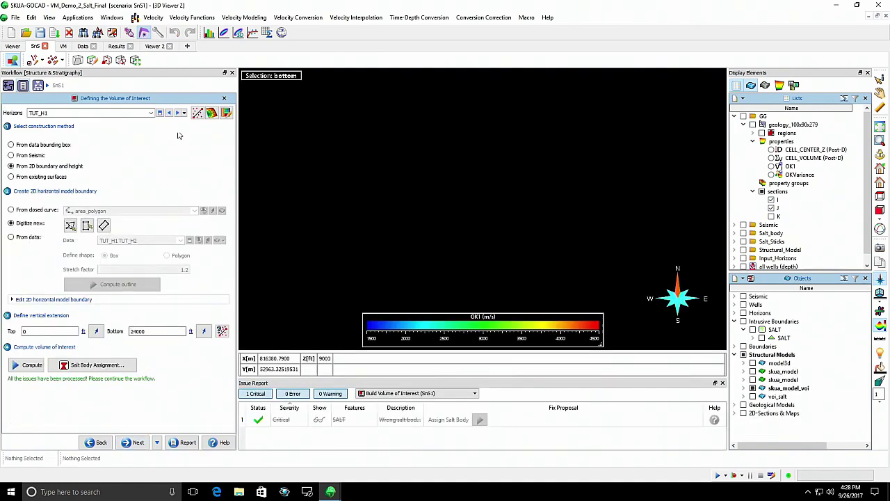
- Display the TUT_H1 horizon picks for the volume of interest definition and dismiss the issue report
left_click(198, 112)
scroll(609, 213, "down", 2)
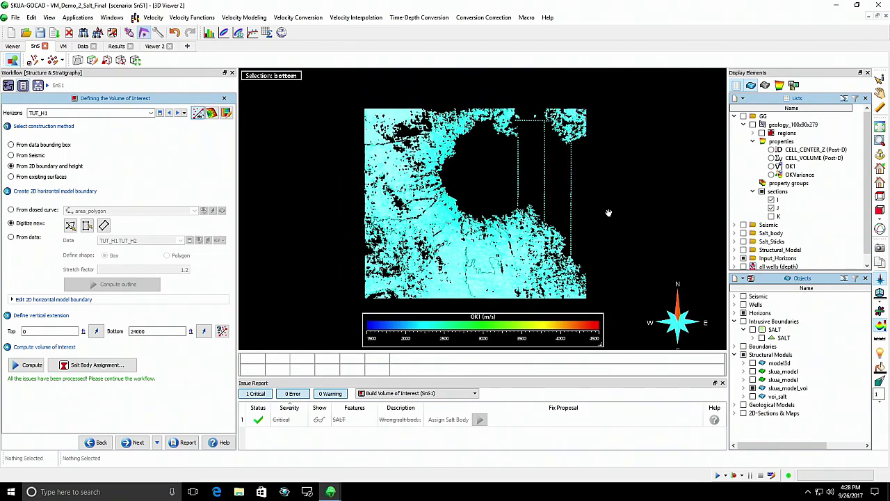
left_click(722, 383)
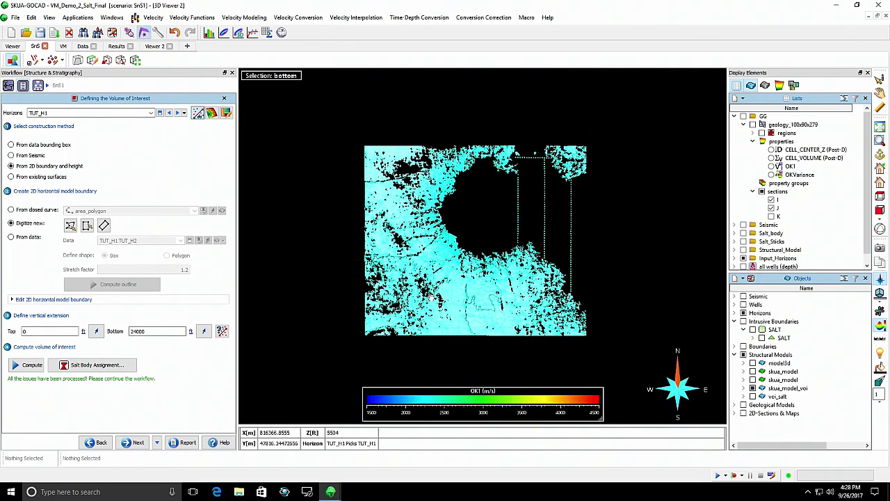
- Digitize a rectangular model boundary just outside the TUT_H1 picks and compute the volume of interest with the vertical extension from 0 to 24000 ft
left_click(86, 225)
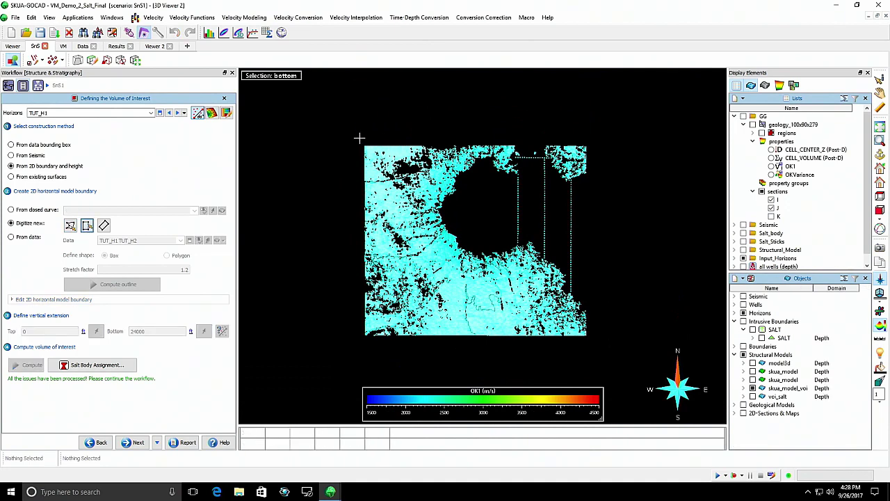
mouse_move(359, 138)
left_mouse_down()
mouse_move(535, 334)
mouse_move(618, 356)
mouse_move(592, 345)
left_mouse_up()
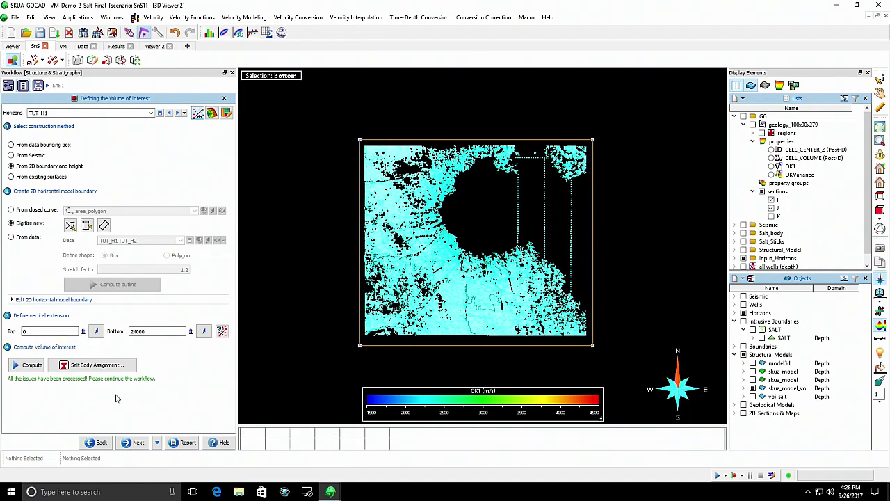
left_click(34, 369)
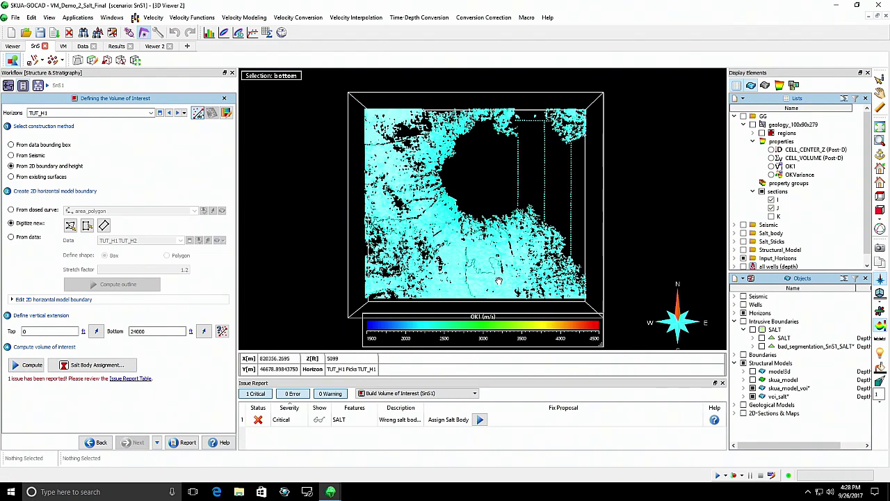
left_click_drag(499, 281, 498, 97)
scroll(550, 165, "down", 3)
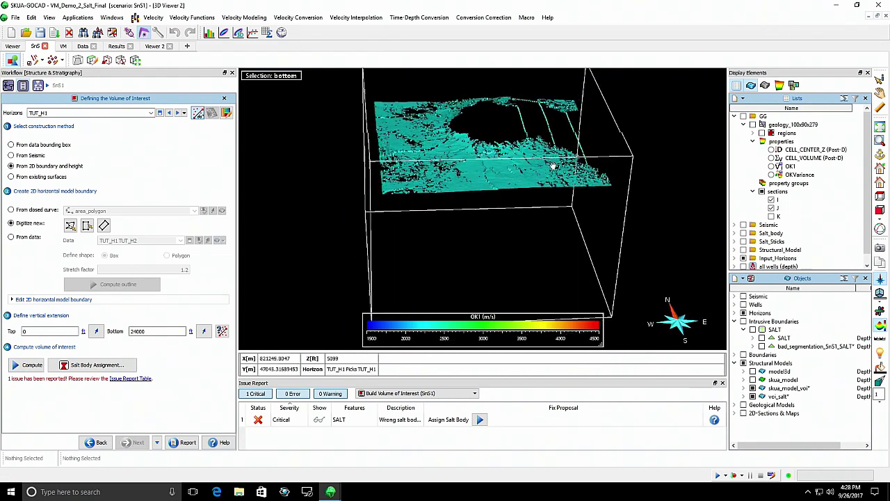
left_click_drag(540, 167, 518, 159)
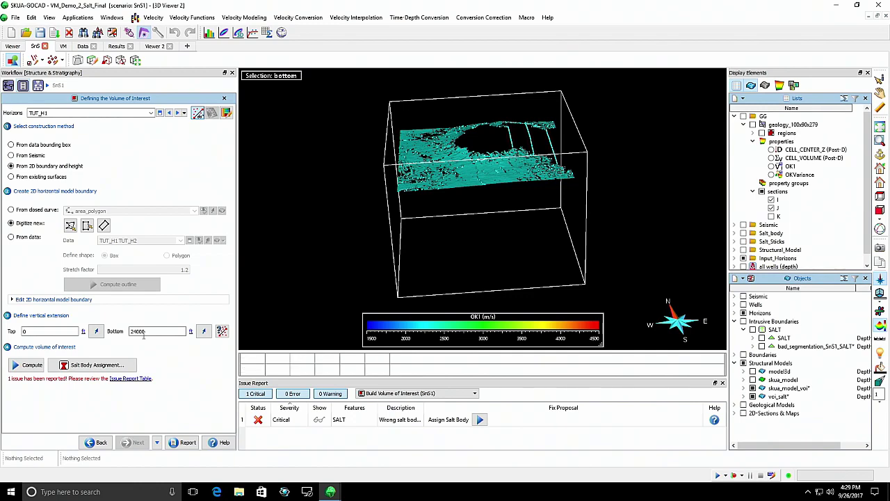
- Assign the SALT_1 region as the salt body and advance to the horizon modeling task
left_click(98, 369)
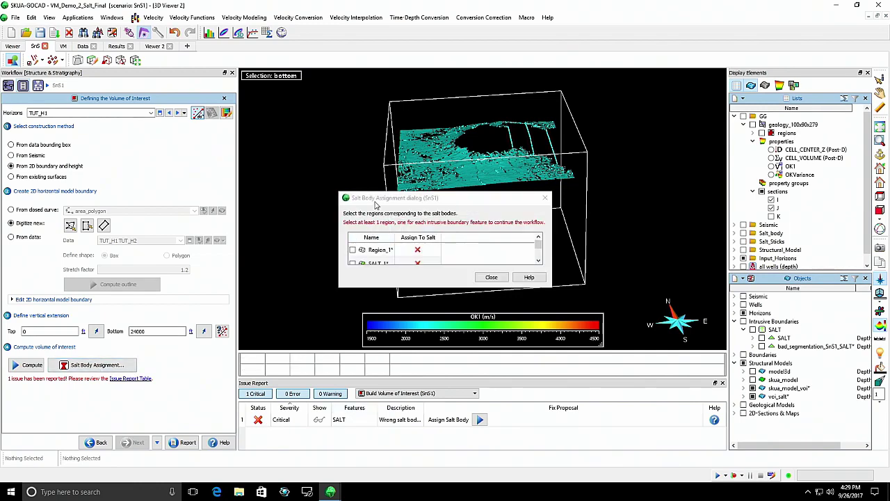
left_click_drag(376, 202, 170, 171)
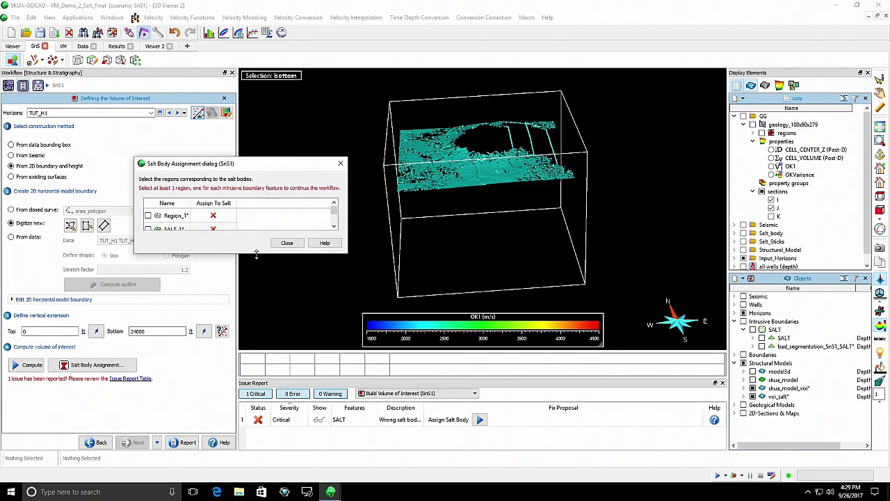
left_click_drag(256, 255, 256, 314)
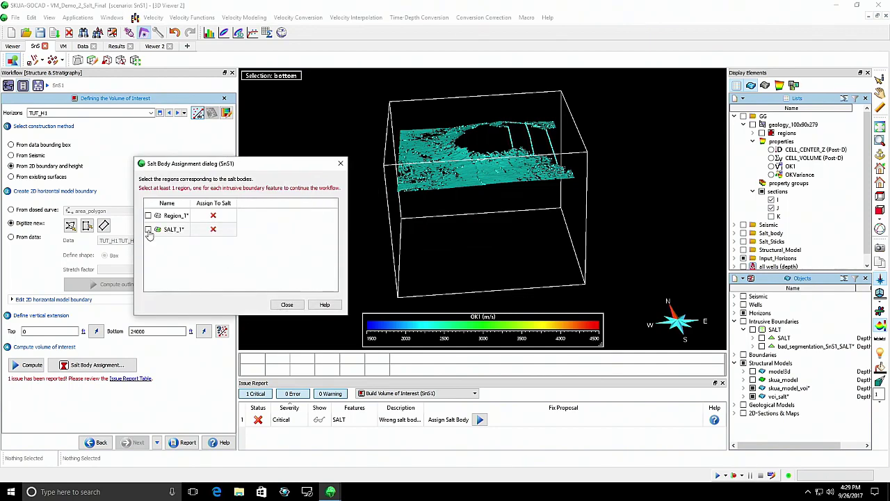
left_click(147, 230)
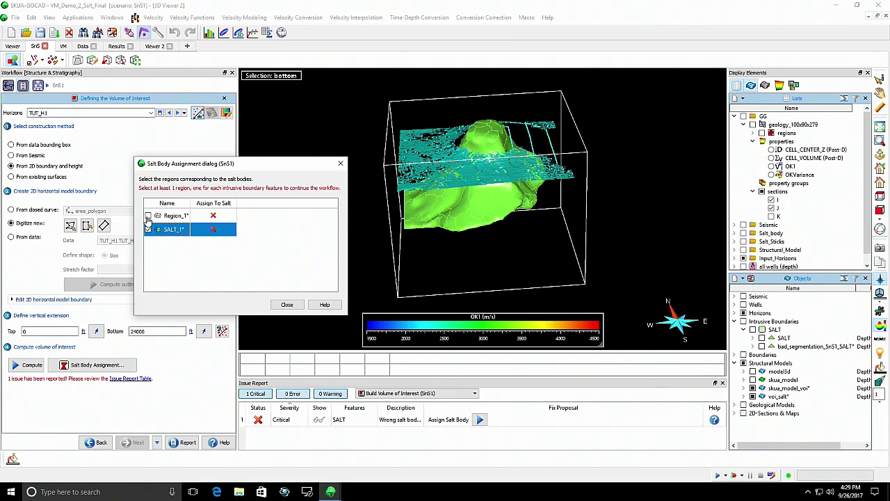
left_click(213, 230)
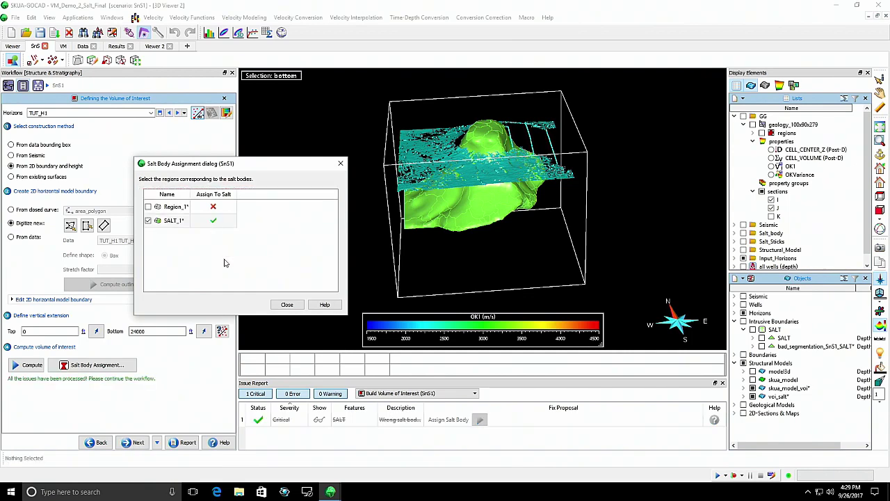
left_click(286, 304)
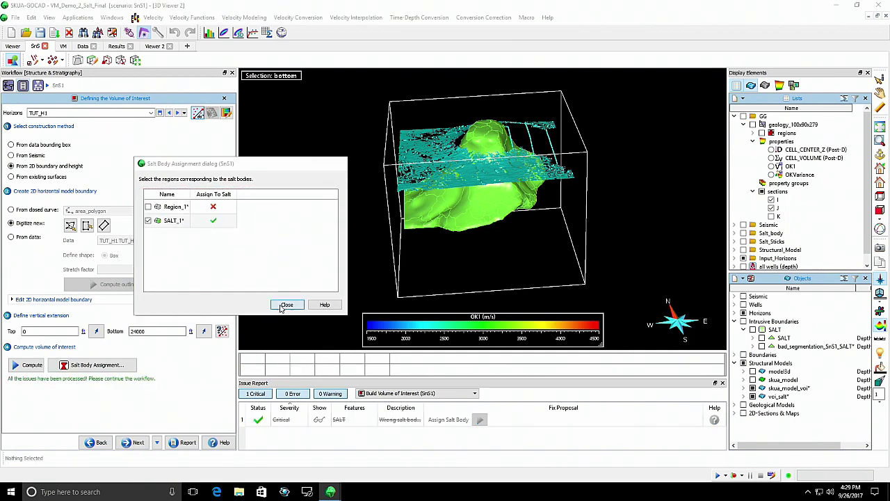
left_click(139, 442)
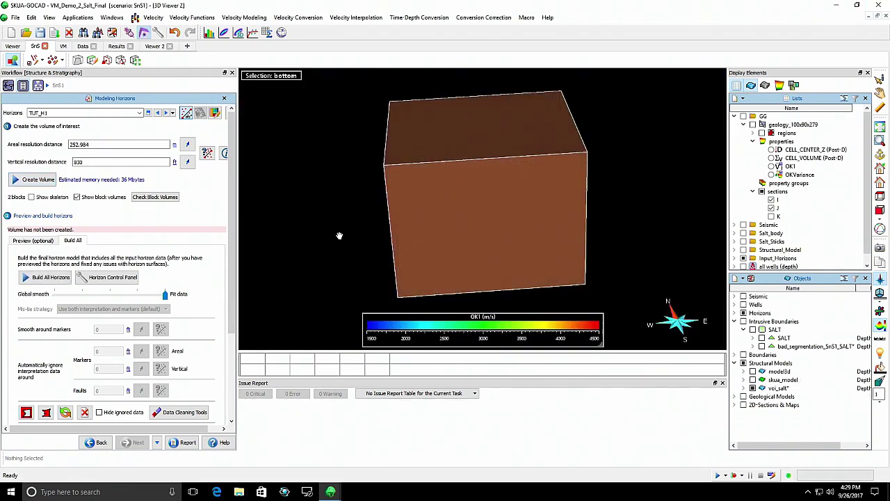
- Hide the block volumes, build all horizons, and hide the TUT_H1 picks to show only the modeled surfaces
left_click(77, 197)
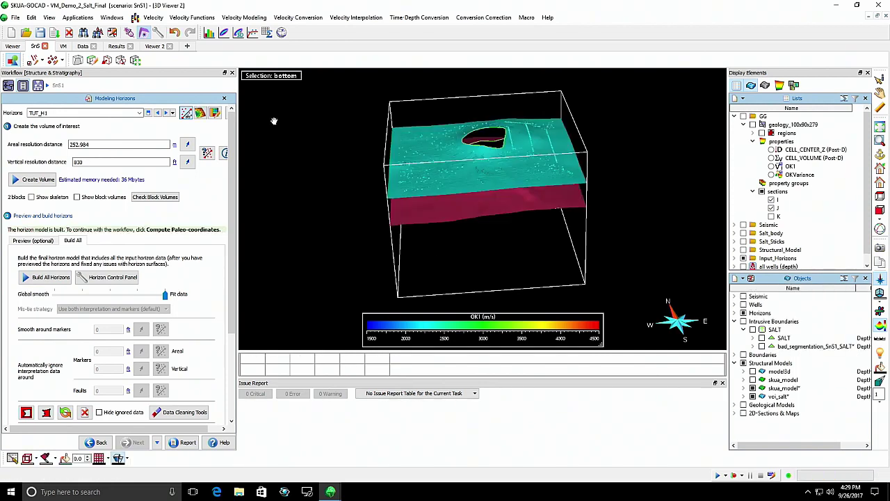
left_click(187, 114)
mouse_move(552, 155)
left_mouse_down()
mouse_move(533, 162)
mouse_move(545, 153)
left_mouse_up()
scroll(544, 153, "up", 3)
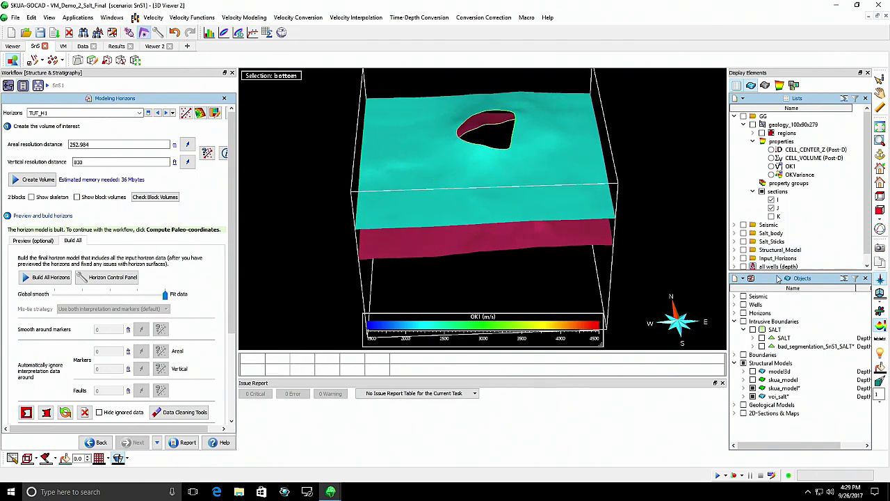
- Display the SALT surface with the modeled horizons, inspect their contact from several angles, and dismiss the issue report
left_click(762, 337)
scroll(513, 147, "up", 3)
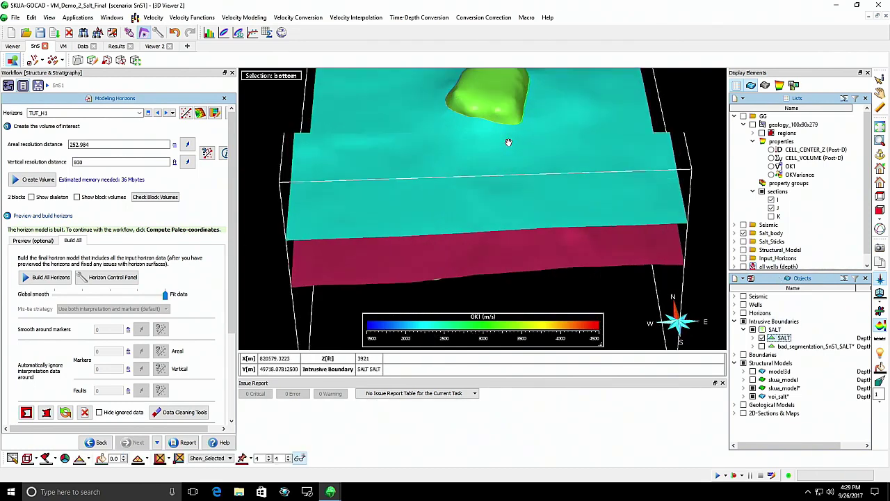
left_click_drag(500, 139, 497, 198)
scroll(501, 201, "down", 3)
middle_click_drag(505, 206, 501, 193)
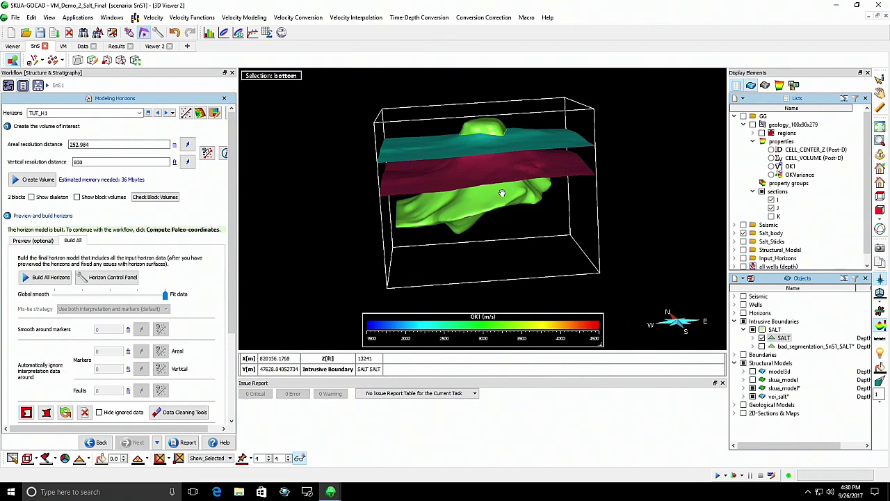
left_click(722, 382)
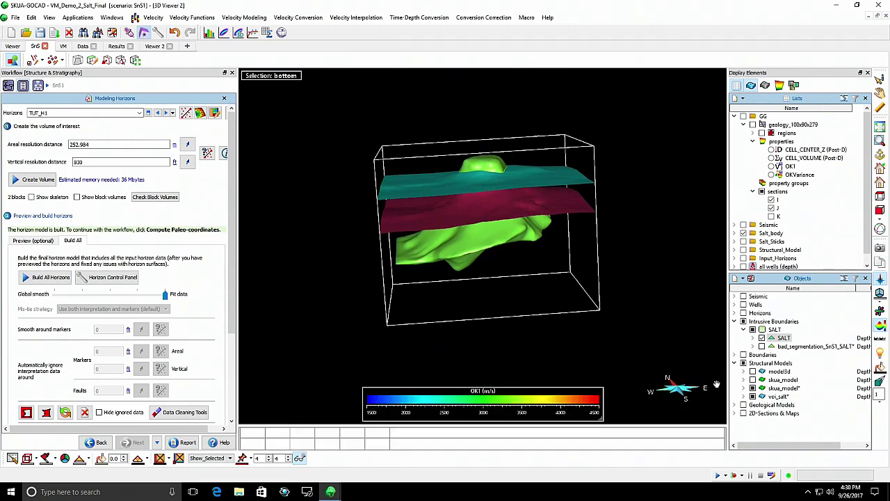
- Compute the paleo-coordinates of the horizon model and advance to the geologic grid stage
scroll(61, 374, "down", 2)
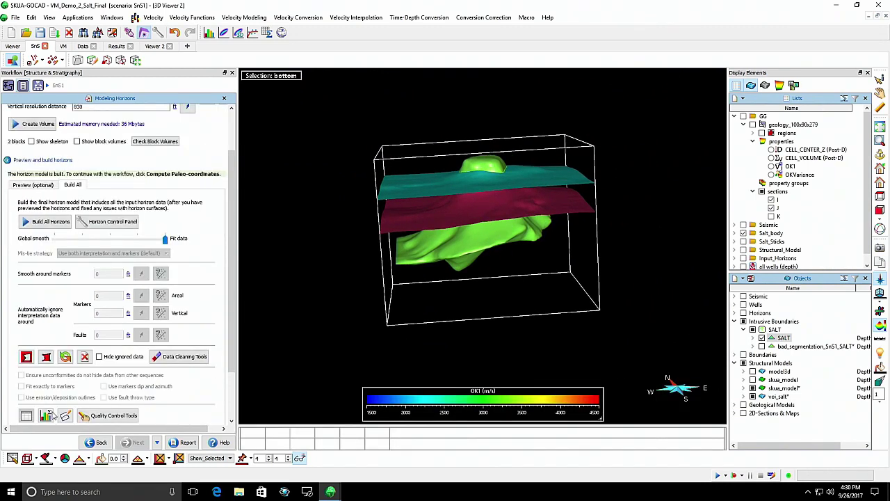
scroll(80, 387, "down", 2)
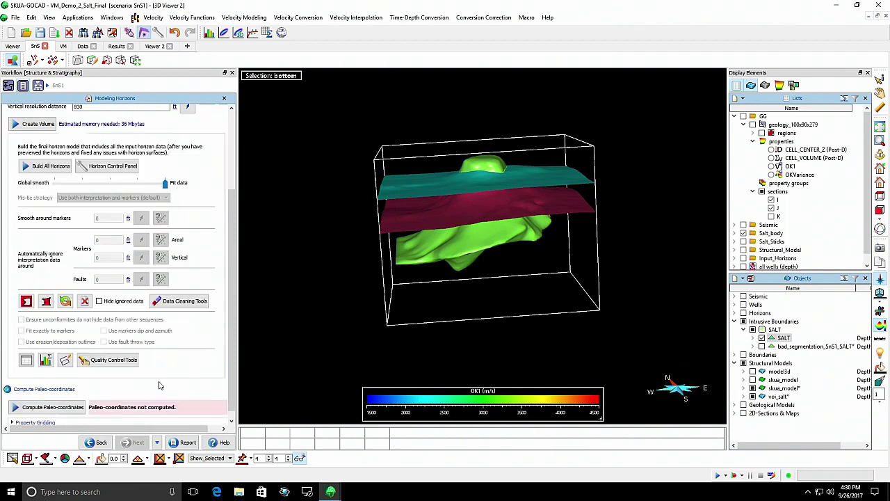
left_click(68, 398)
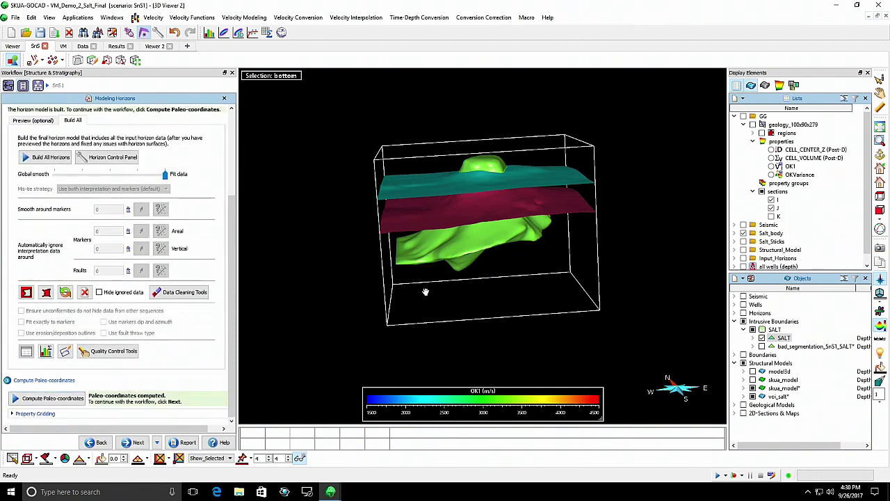
left_click(136, 443)
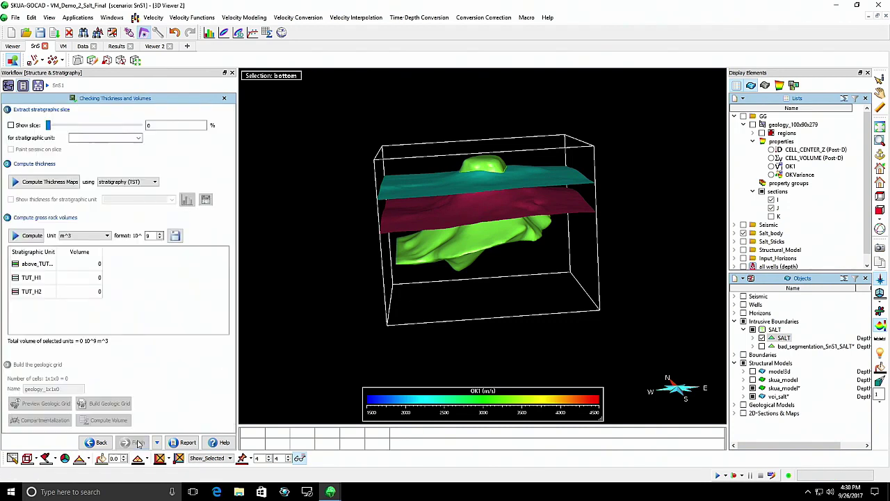
- Compute the grid's unit areal extension and unit thickness, and include the TUT_H2 unit in the build
left_click(55, 127)
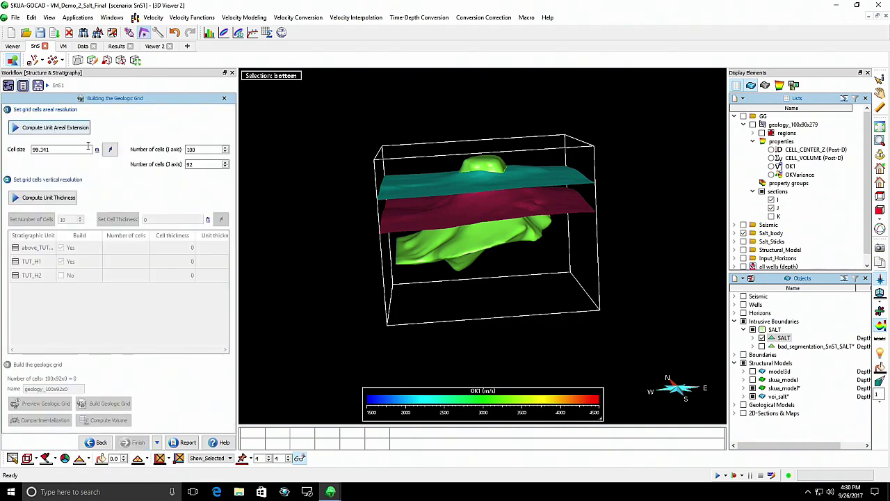
double_click(40, 149)
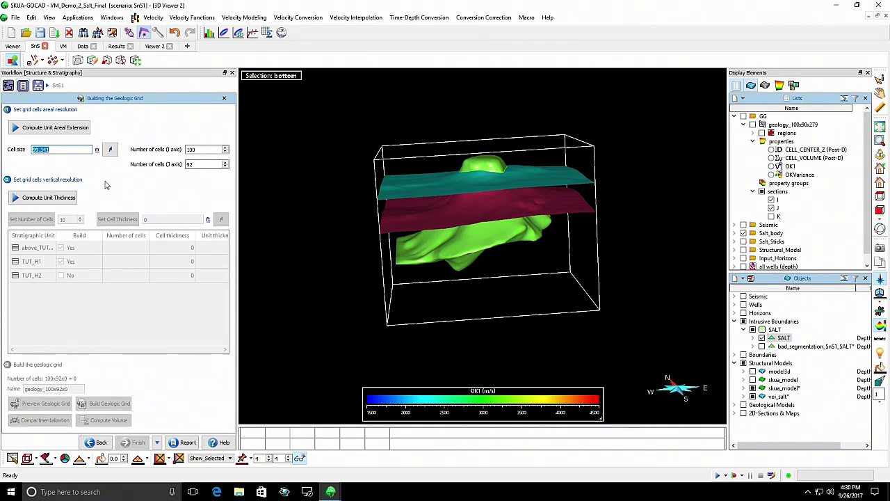
left_click(48, 198)
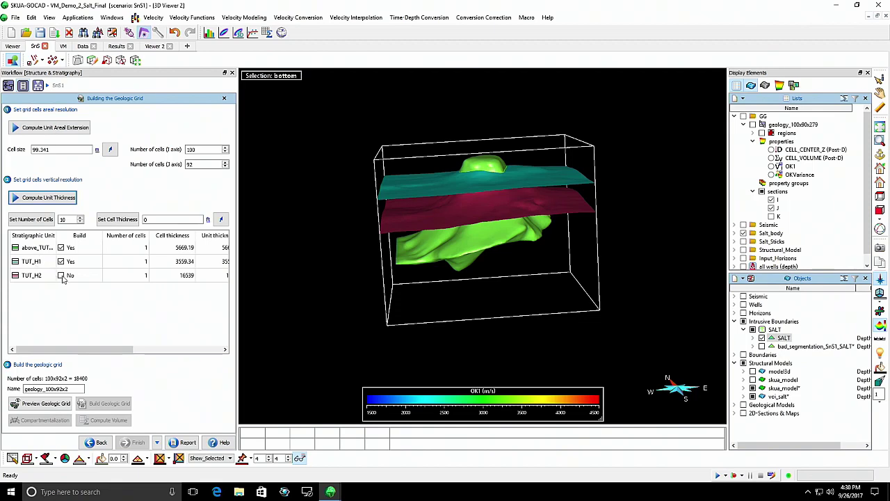
left_click(61, 276)
- Set the cell thickness of the TUT_H1 unit to 20 ft
left_click(38, 262)
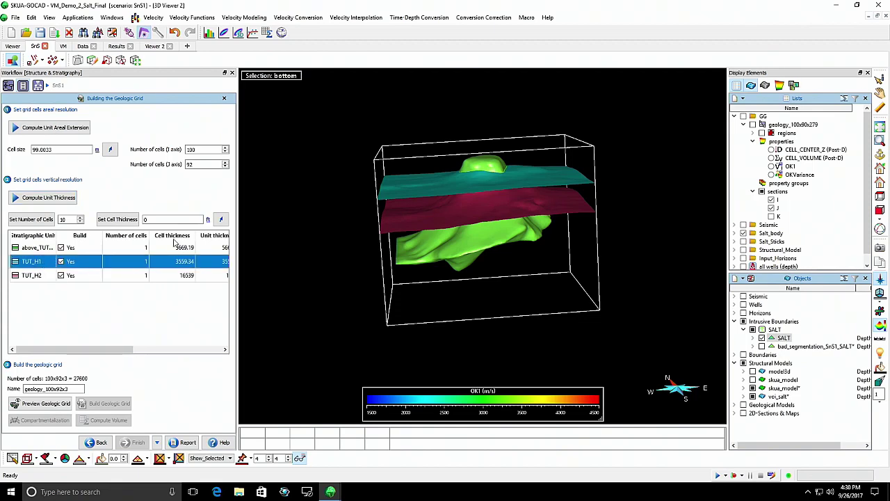
left_click(143, 219)
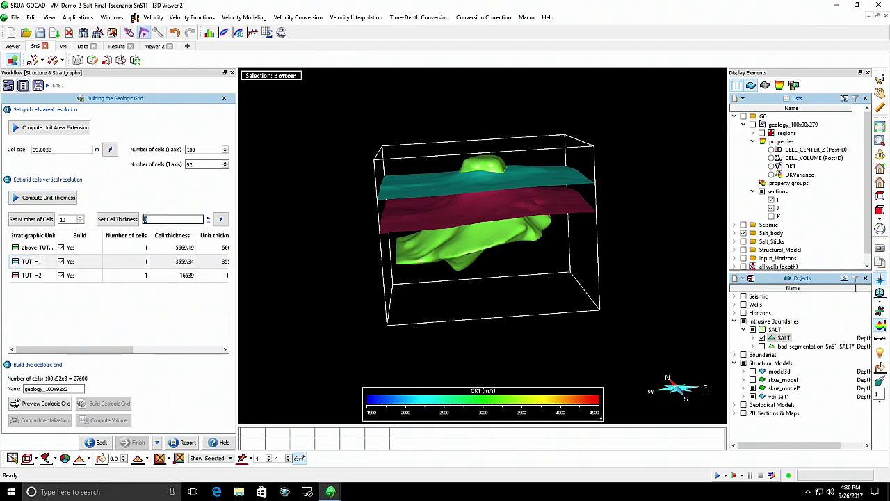
type("2")
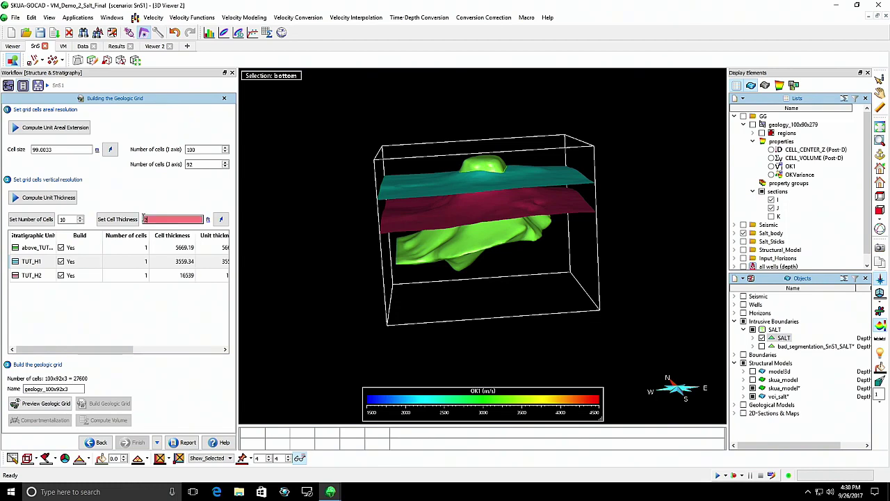
type("20")
left_click(118, 219)
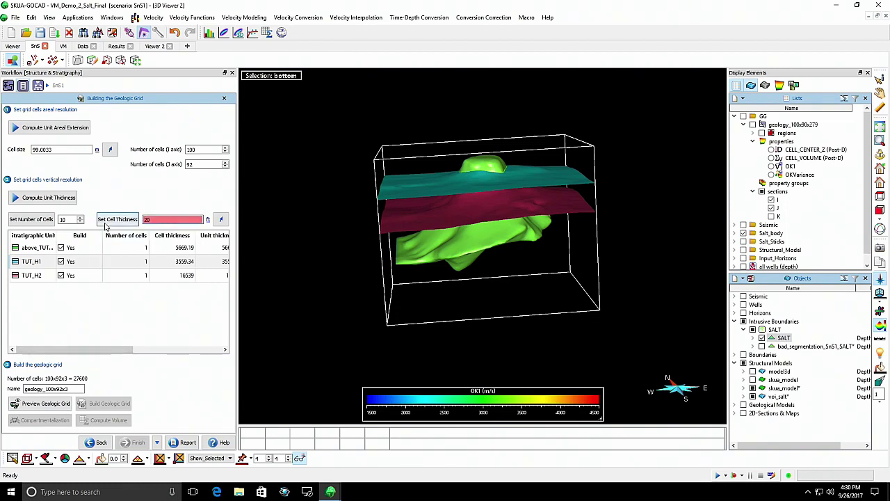
- Set the cell thickness to 50 ft for both the unit above TUT_H1 and the TUT_H2 unit
left_click(49, 249)
left_click(151, 219)
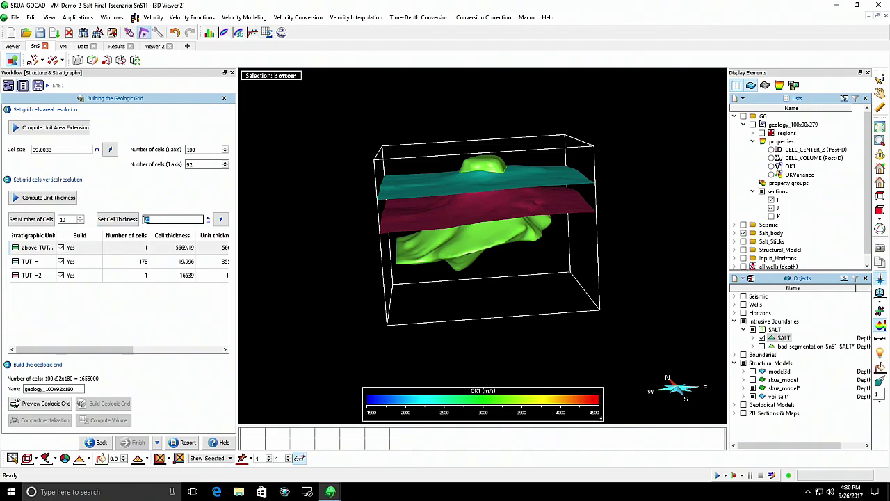
key("BackSpace")
type("50")
left_click(118, 219)
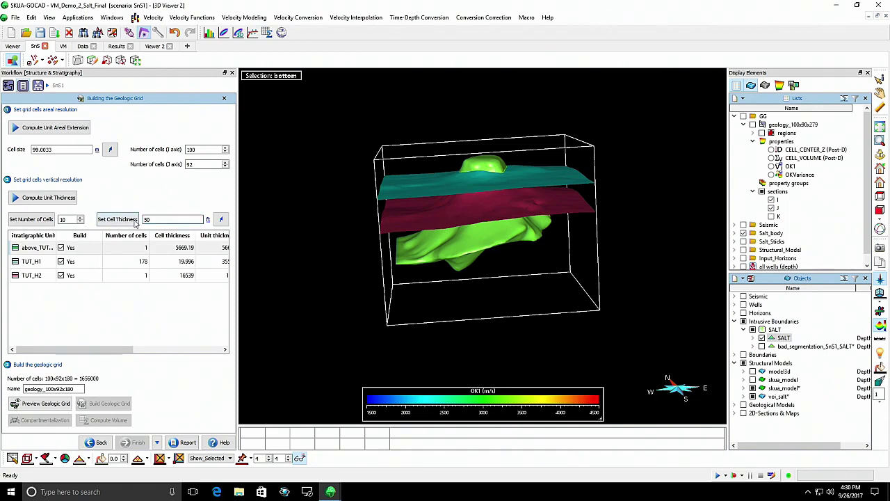
left_click(48, 275)
left_click(132, 220)
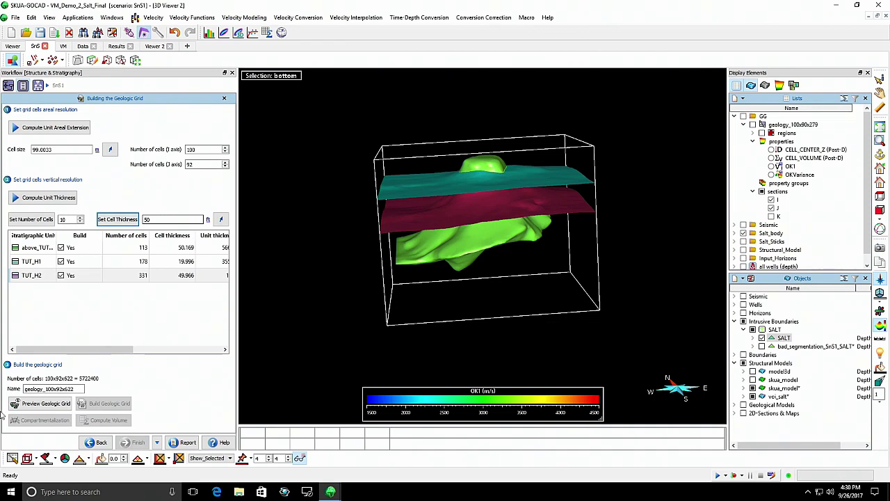
- Hide all displayed objects, show the existing geology_100x90x279 grid, and examine its sections around the salt body from several angles
right_click(298, 311)
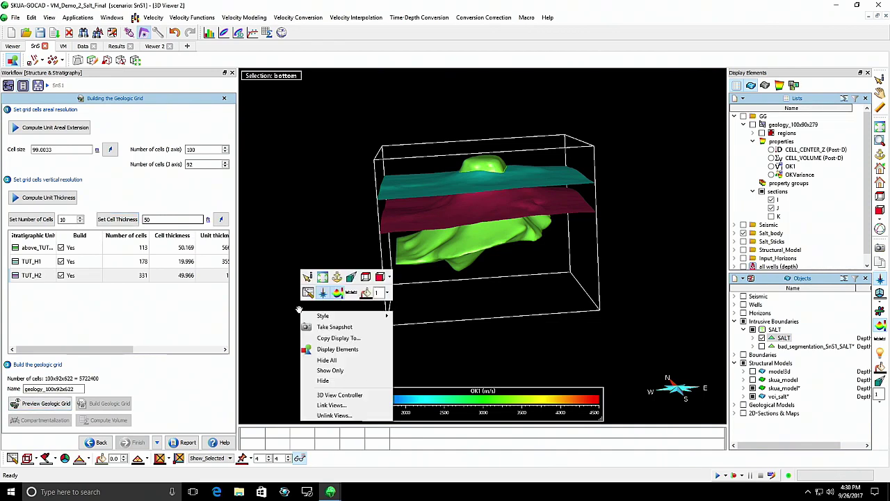
left_click(325, 360)
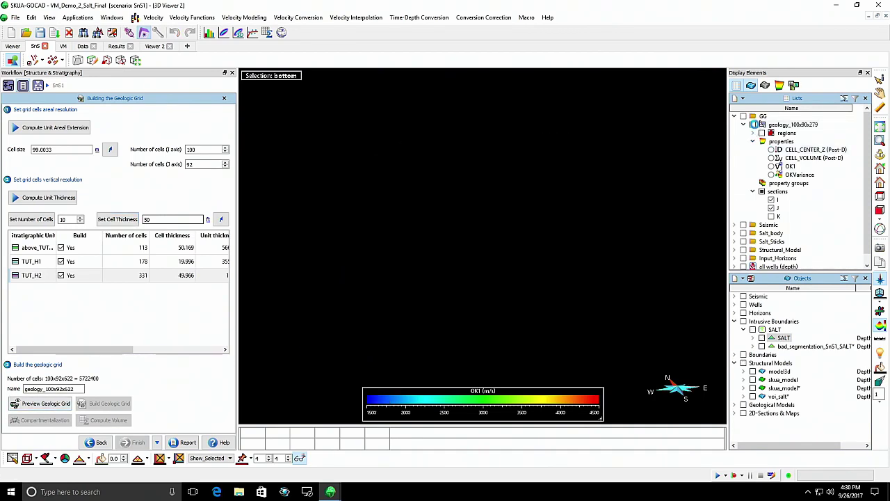
left_click(753, 124)
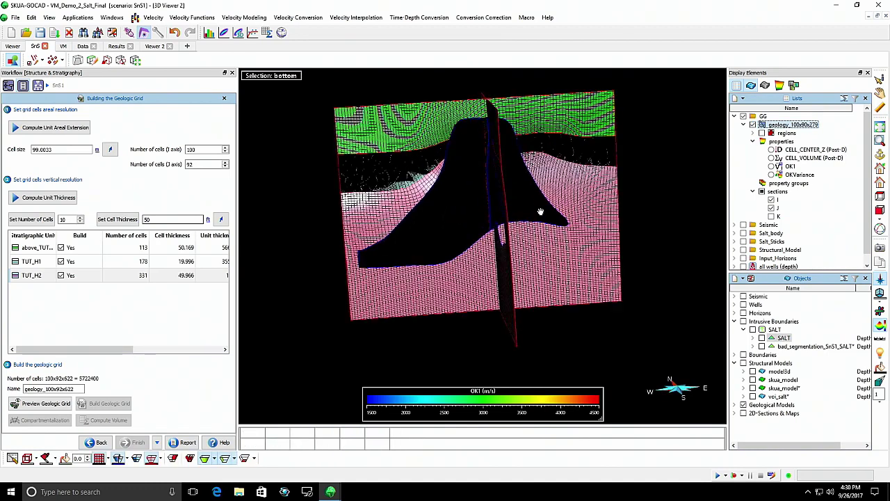
left_click_drag(541, 211, 554, 155)
left_click_drag(540, 252, 585, 222)
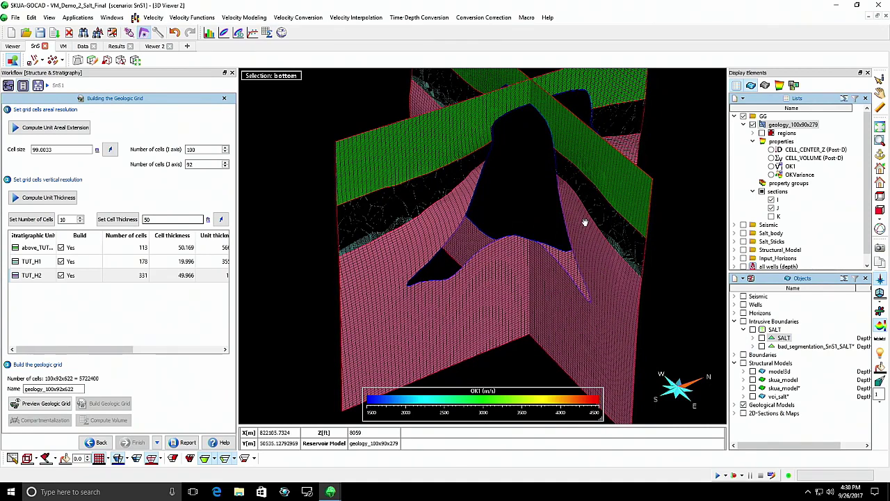
- Examine the geologic grid's sections close to the salt flanks, including alongside the well in the velocity modeling view
scroll(596, 183, "up", 5)
left_click_drag(609, 179, 598, 271)
scroll(599, 271, "down", 5)
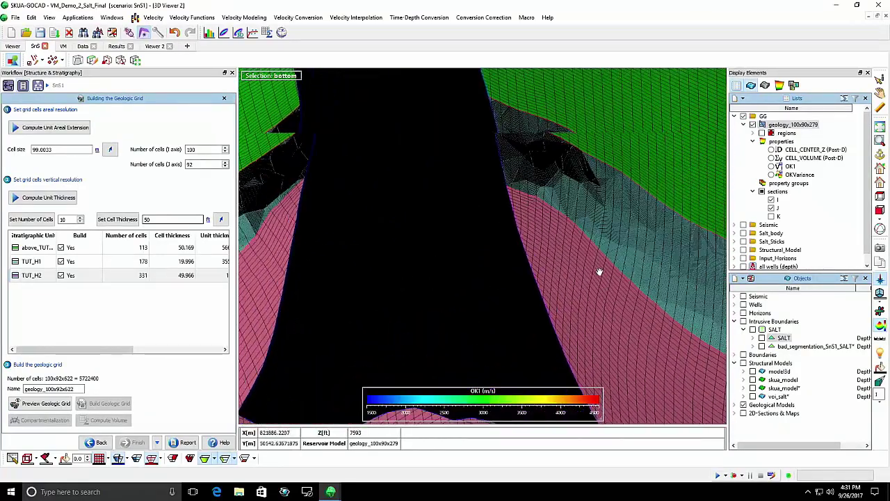
left_click_drag(601, 232, 529, 181)
scroll(602, 226, "down", 2)
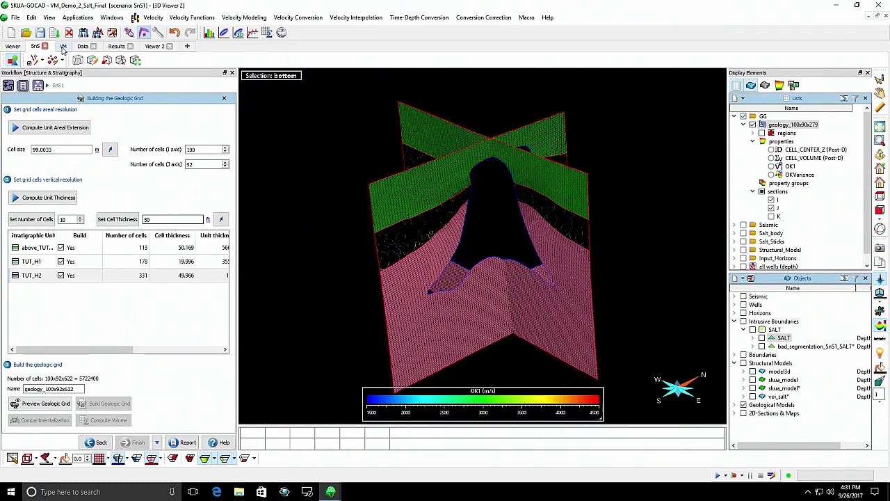
left_click(62, 46)
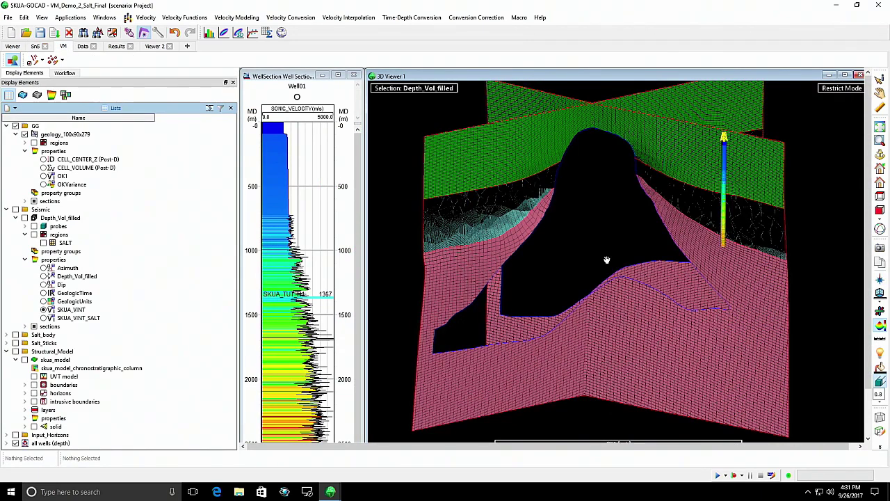
left_click_drag(577, 242, 639, 221)
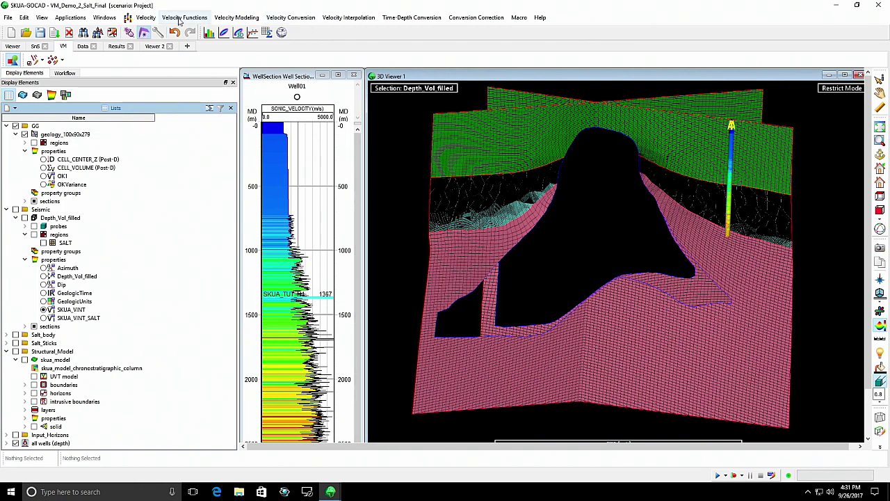
- Start a kriging estimation on the geology_100x90x279 geologic grid with OK as the new property prefix
left_click(146, 17)
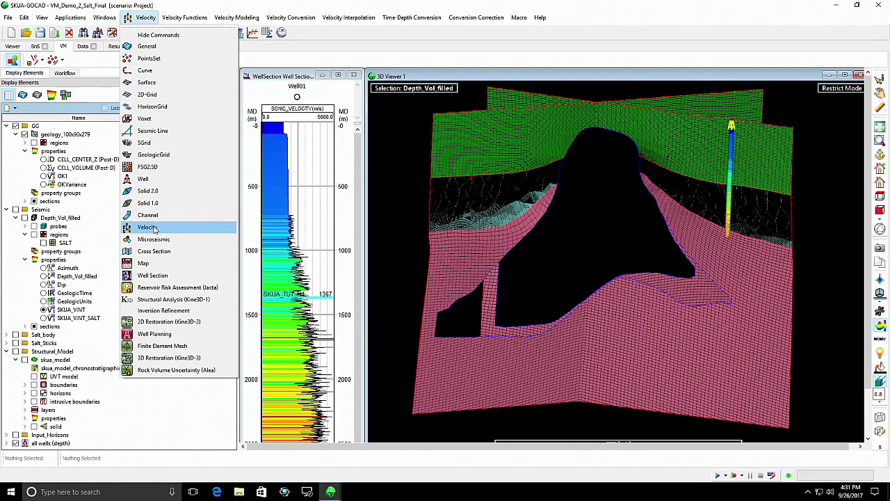
left_click(153, 154)
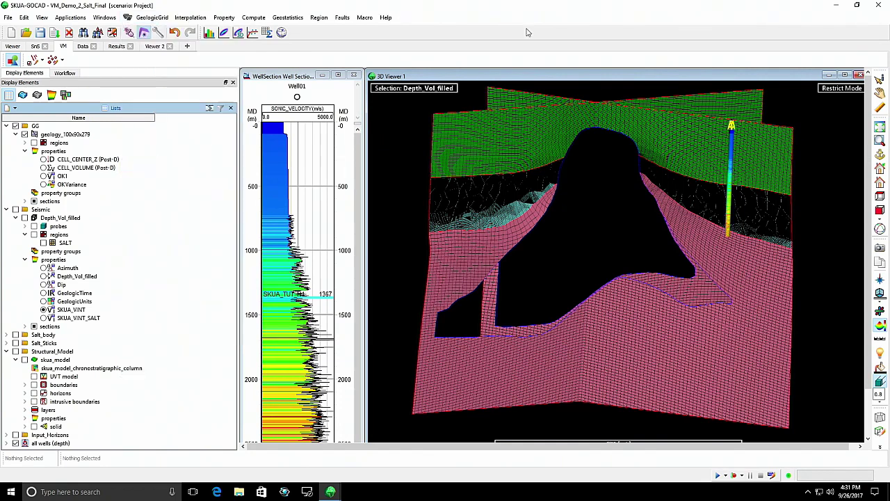
left_click(289, 19)
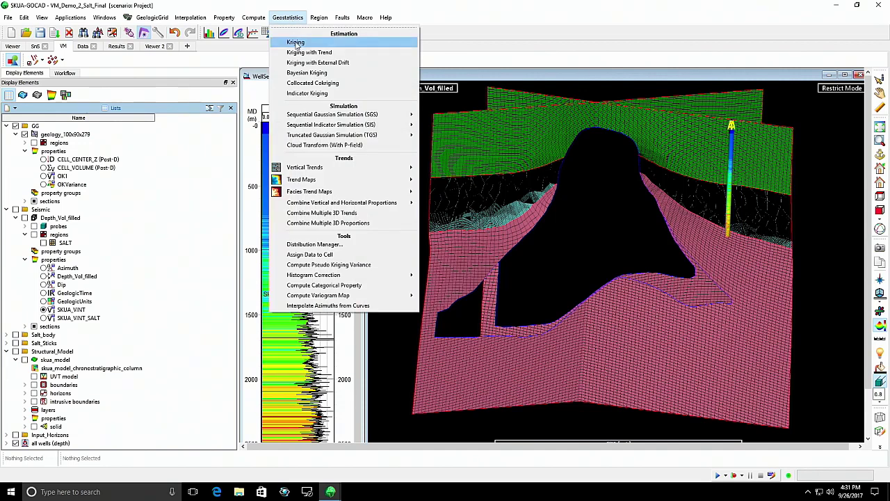
left_click(296, 42)
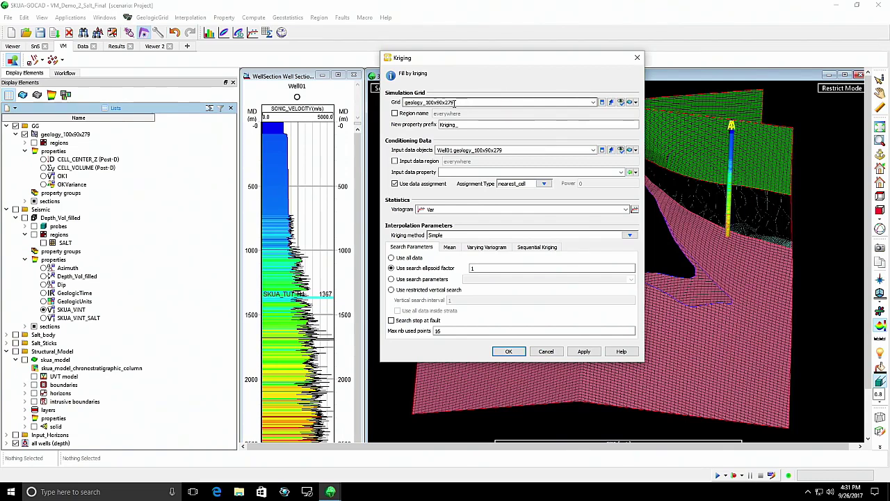
left_click_drag(461, 124, 415, 130)
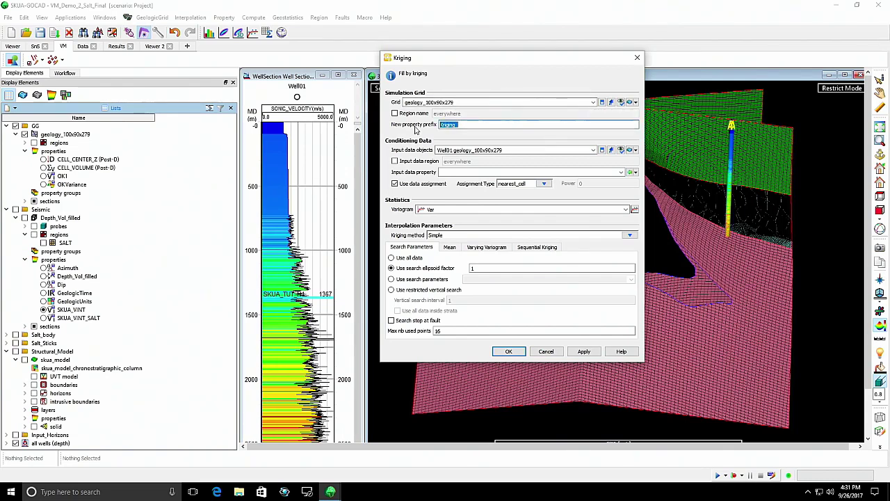
type("OK")
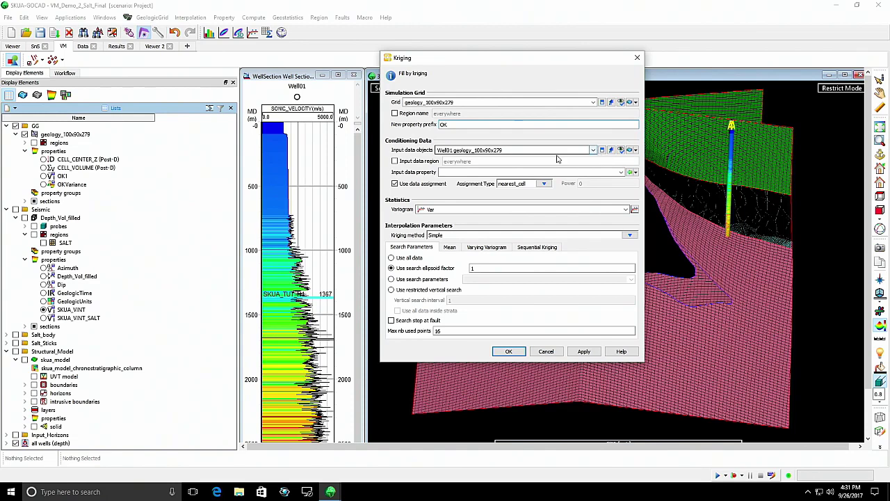
- Use only Well01 as the kriging input data object, with SONIC_VELOCITY as the input property
left_click(524, 150)
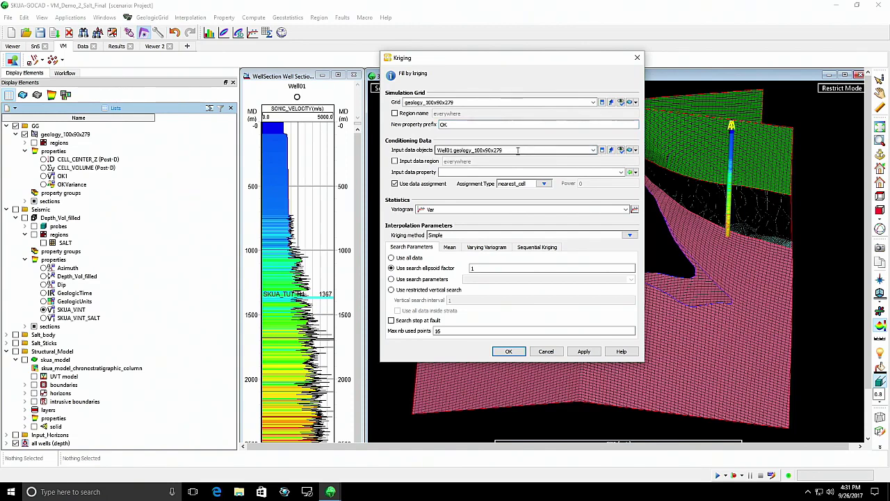
left_click_drag(518, 150, 420, 155)
type("Well01")
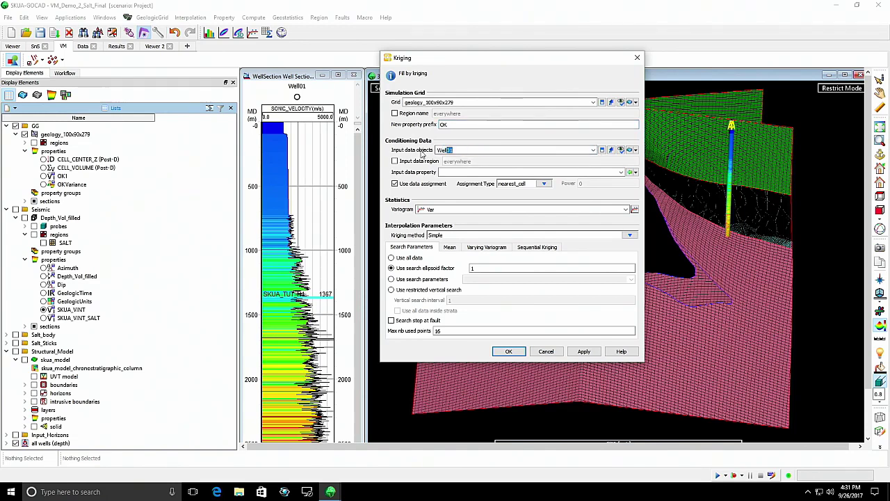
left_click(483, 150)
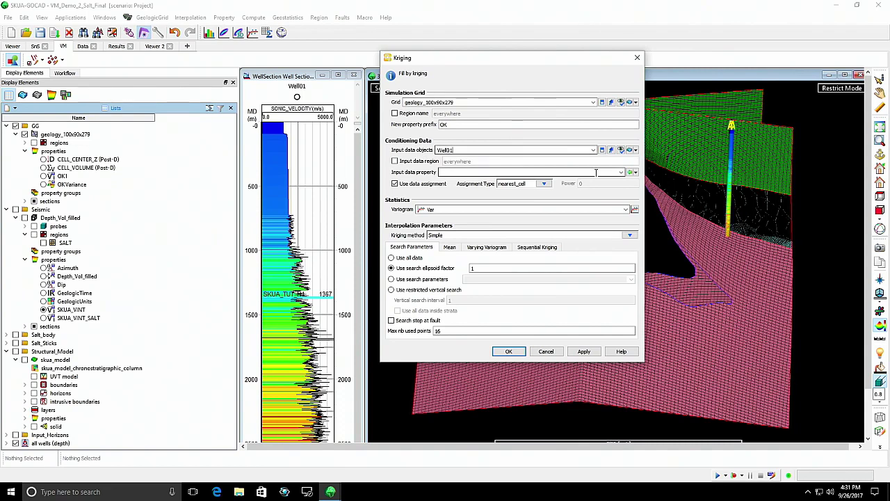
left_click(620, 172)
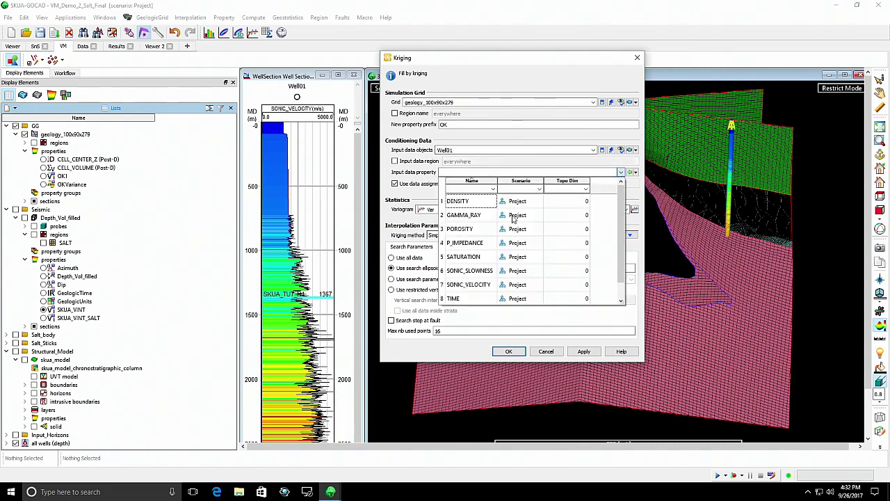
left_click(470, 284)
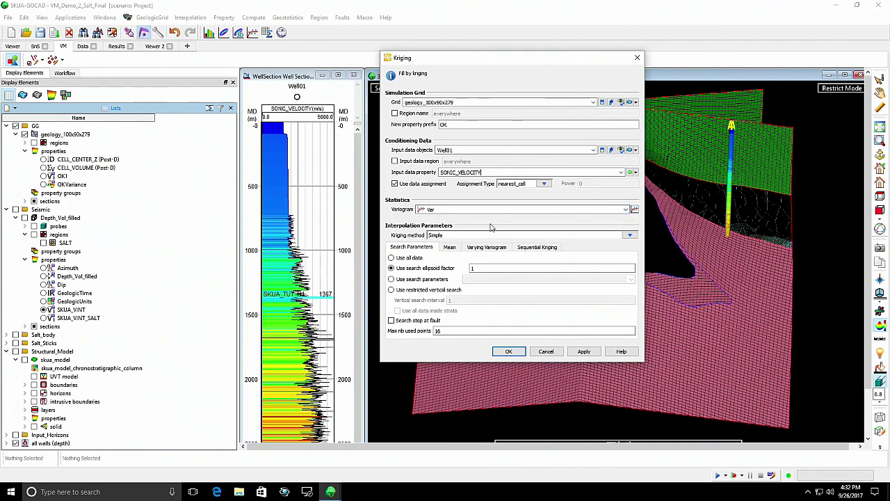
- Set the kriging method to Ordinary, and dismiss the kriging setup without running it
left_click(629, 236)
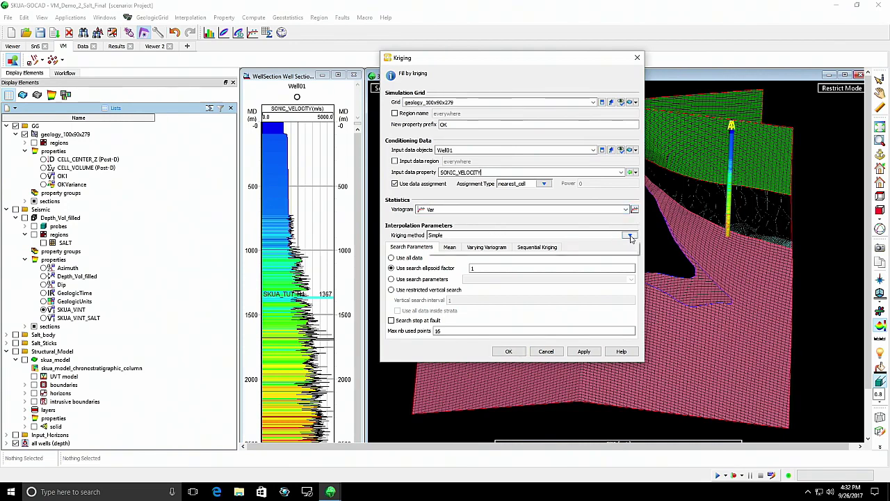
left_click(436, 251)
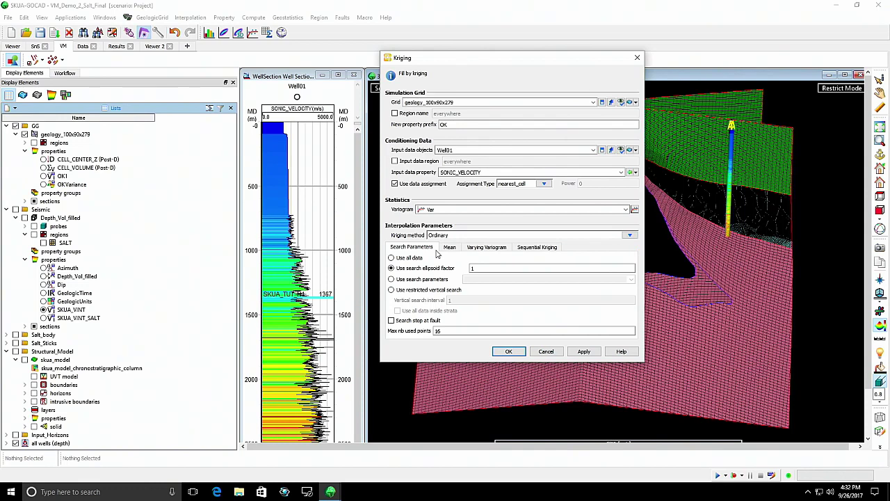
left_click(546, 351)
- Paint the geologic grid's sections with the OK1 property and hide their mesh lines
right_click(466, 255)
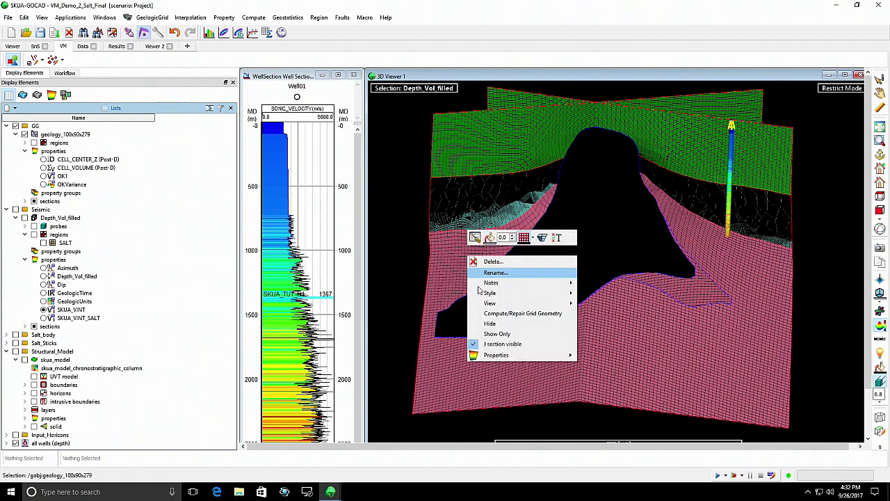
mouse_move(546, 356)
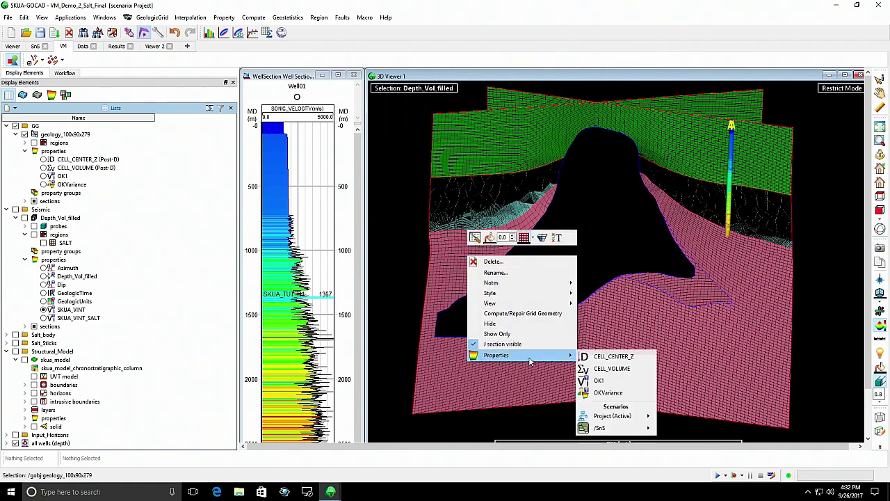
left_click(598, 381)
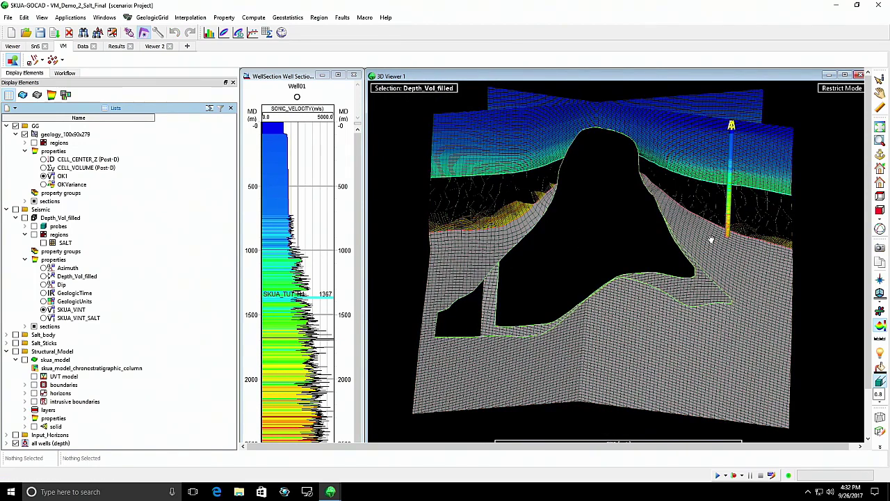
right_click(707, 196)
left_click(765, 164)
left_click(681, 172)
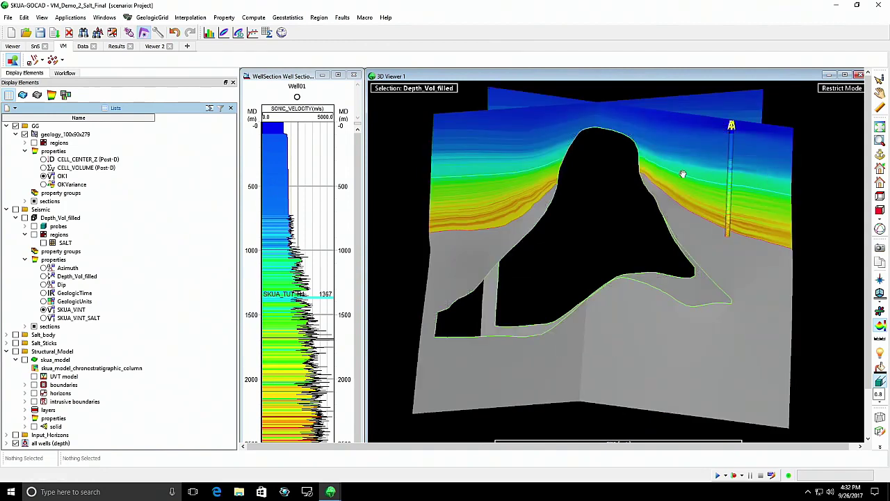
scroll(684, 173, "up", 5)
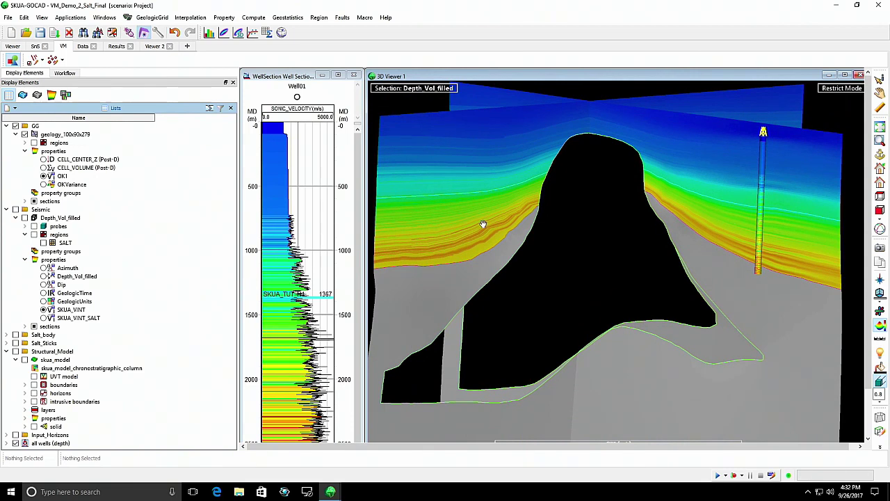
scroll(598, 247, "down", 2)
left_click_drag(598, 248, 621, 255)
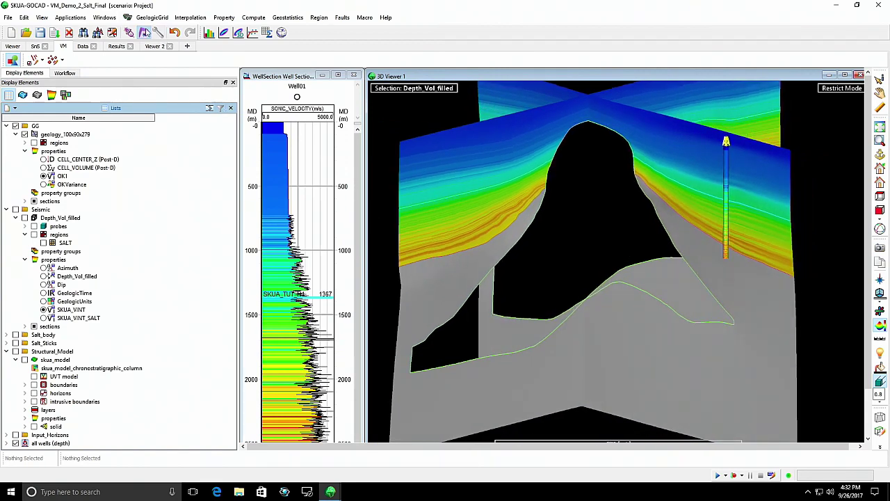
- Switch to the Velocity commands and load skua_model from the SnS scenario in the Property Model Editor
left_click(151, 17)
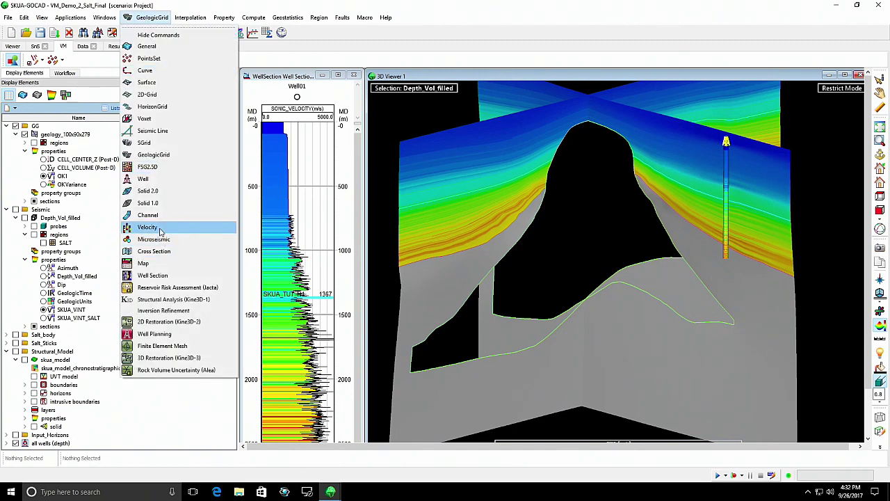
left_click(160, 229)
left_click(237, 18)
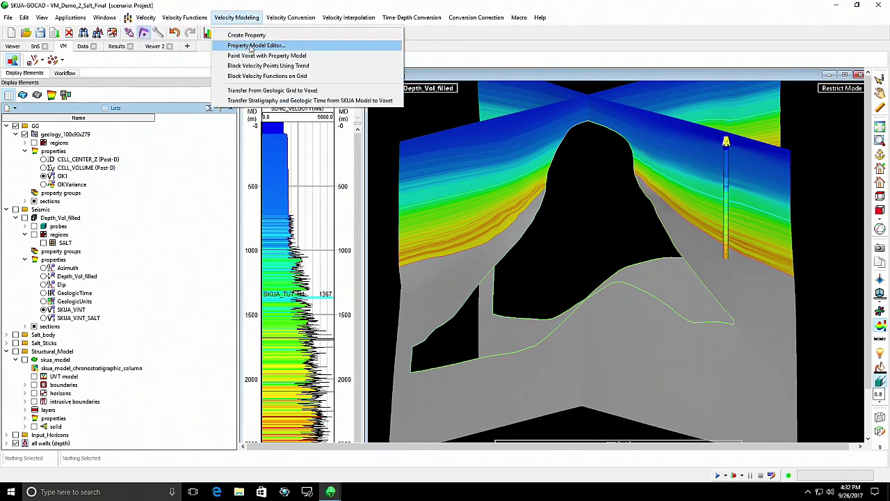
left_click(251, 46)
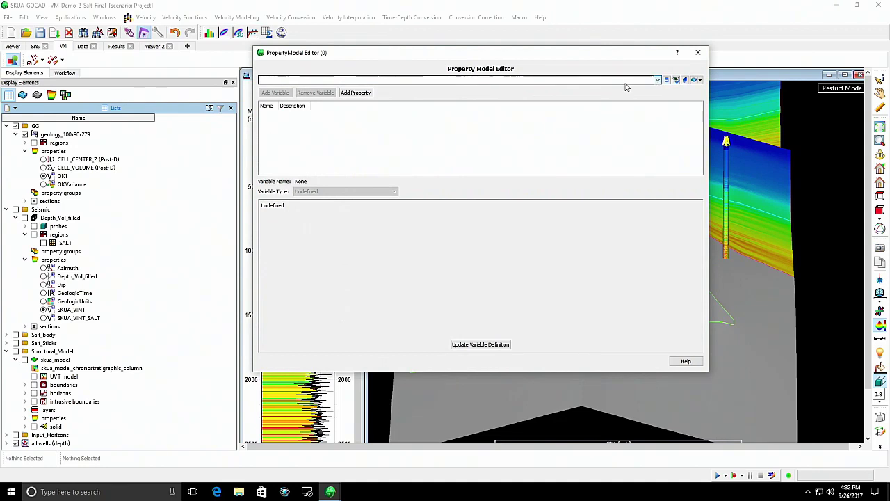
left_click(653, 80)
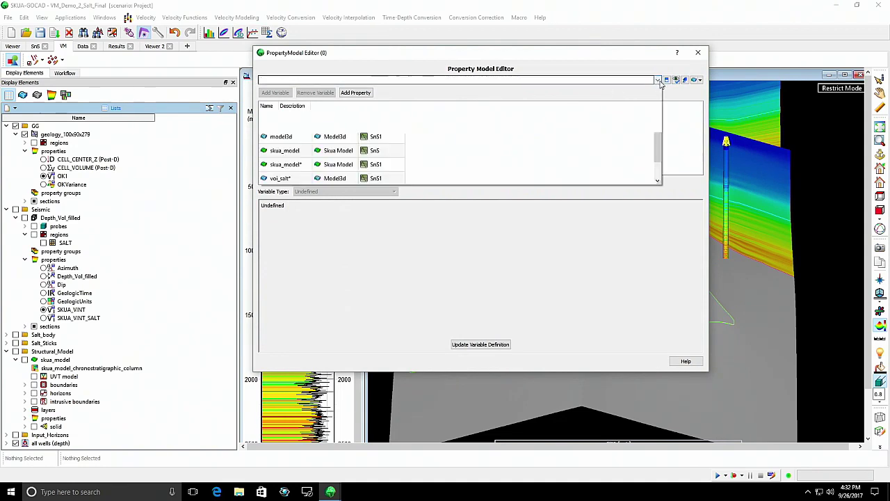
left_click(292, 150)
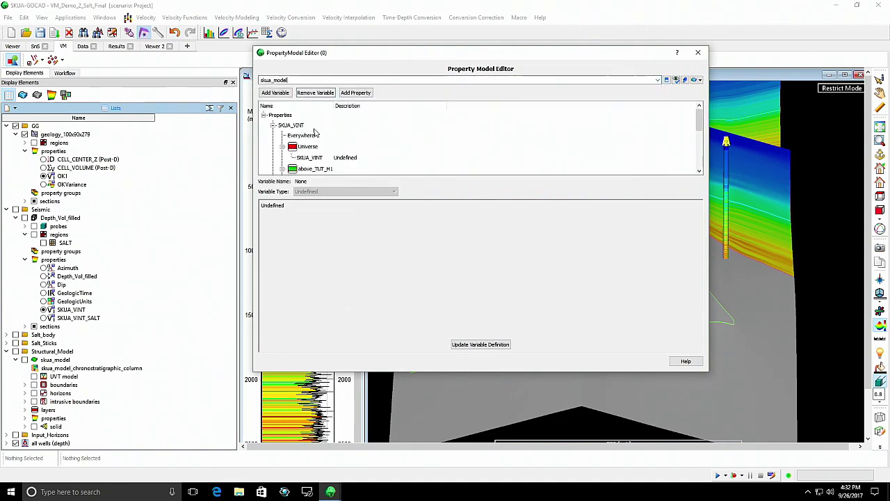
- Review how SKUA_VINT is defined in the Universe, above_TUT_H1, TUT_H1, TUT_H2 and SALT units
left_click(314, 157)
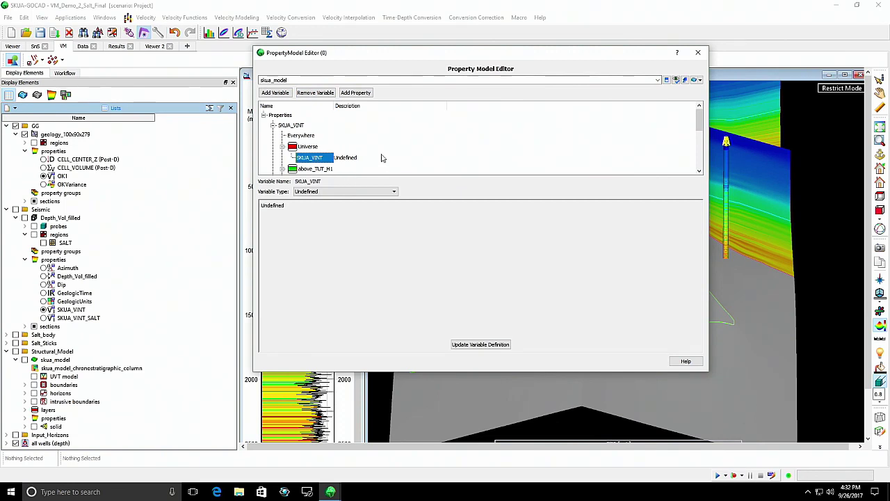
scroll(381, 158, "down", 3)
left_click(316, 125)
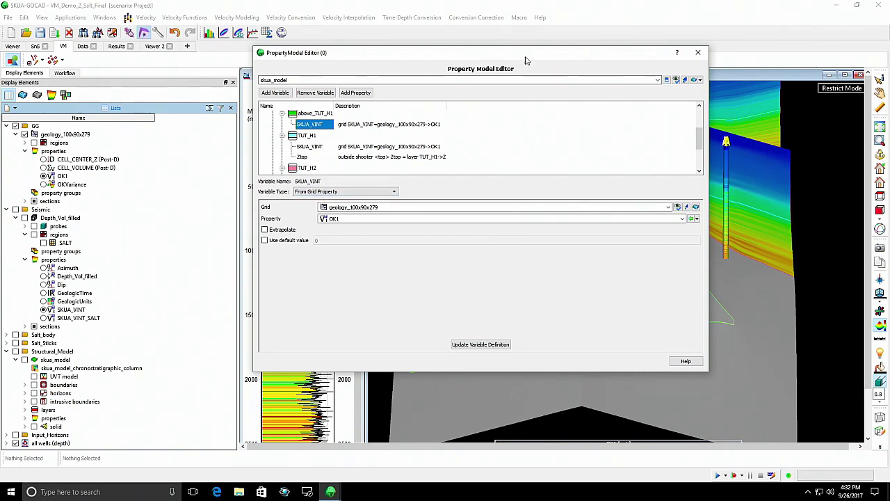
left_click_drag(525, 61, 419, 73)
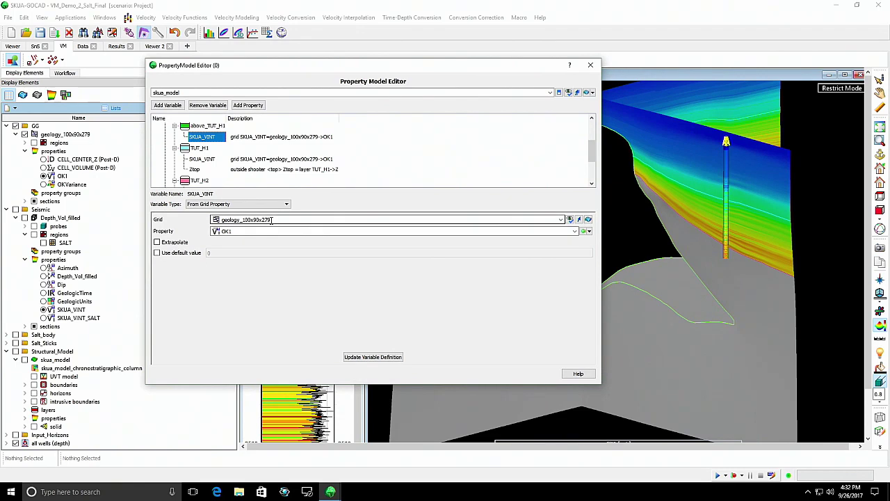
left_click(207, 159)
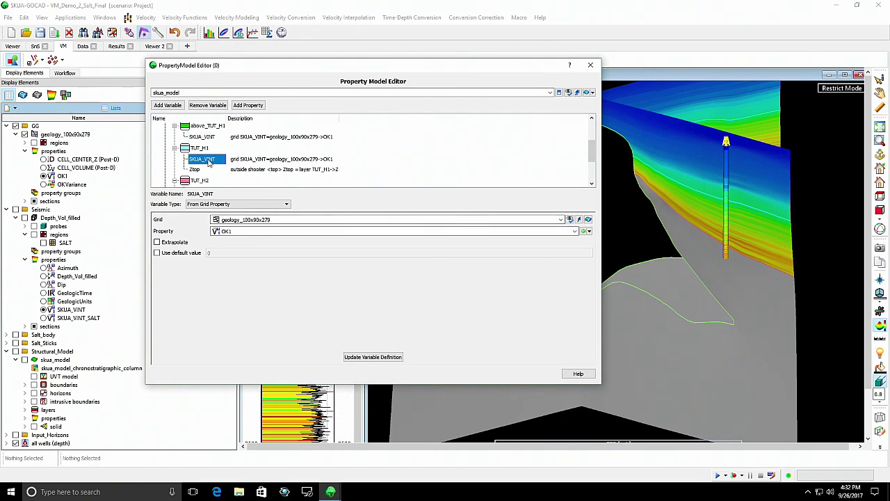
scroll(234, 181, "down", 1)
left_click(210, 164)
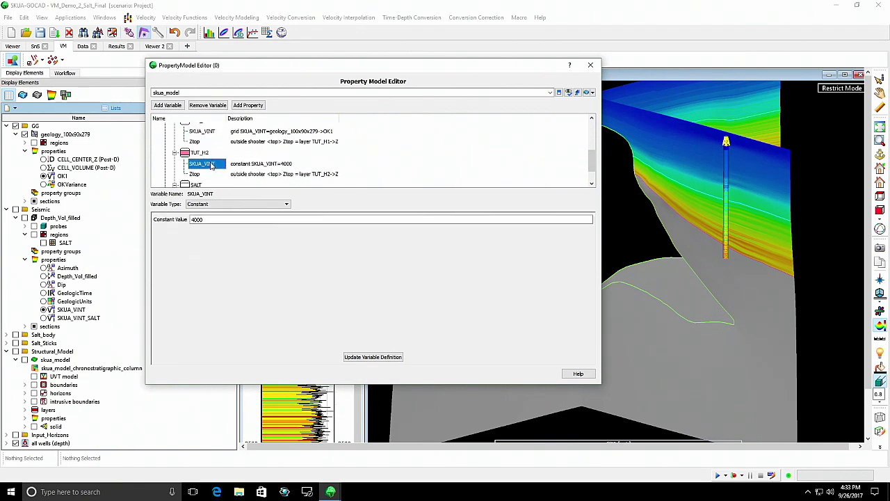
left_click_drag(205, 219, 189, 220)
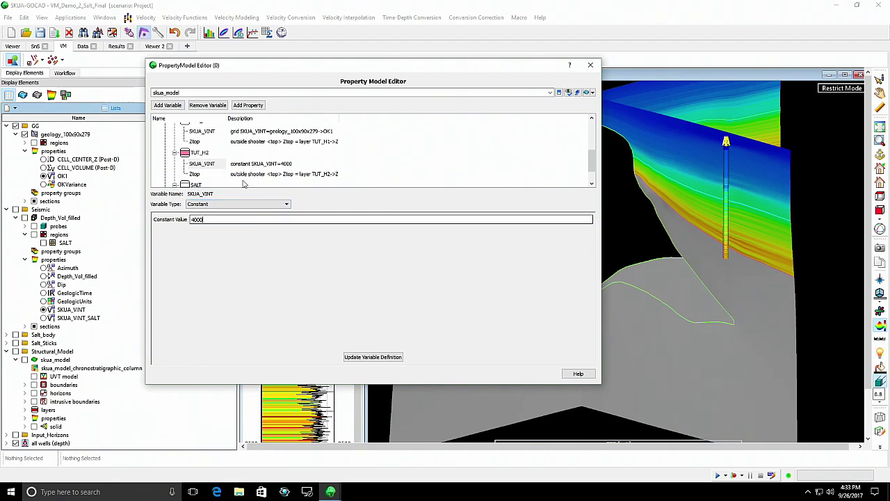
scroll(240, 175, "down", 1)
left_click(202, 171)
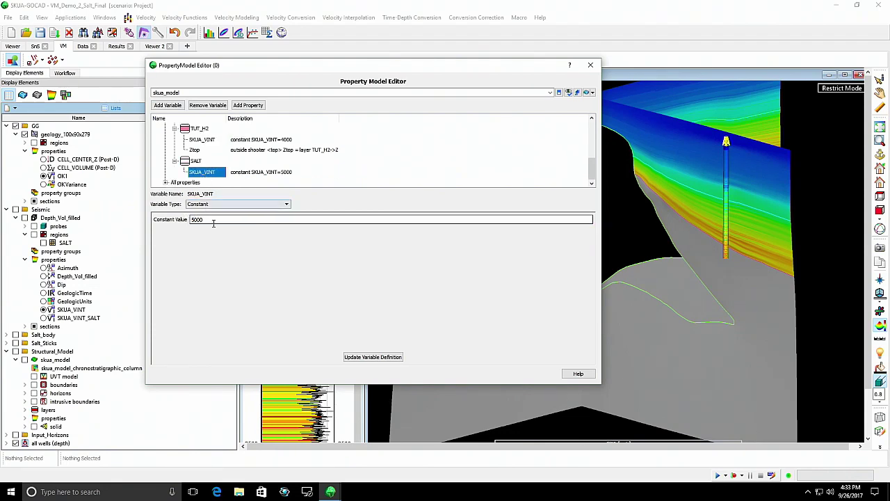
- Close the Property Model Editor without updating the SALT constant velocity, and hide all objects in the 3D view
left_click_drag(203, 220, 189, 220)
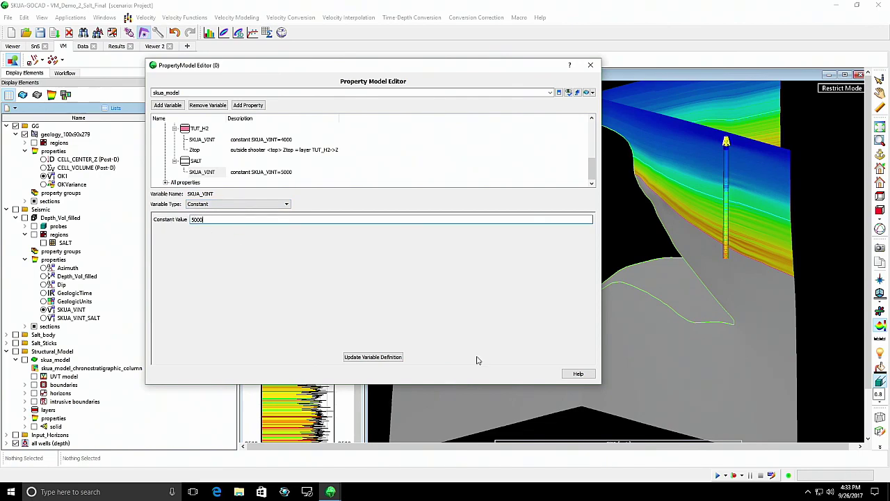
left_click(590, 64)
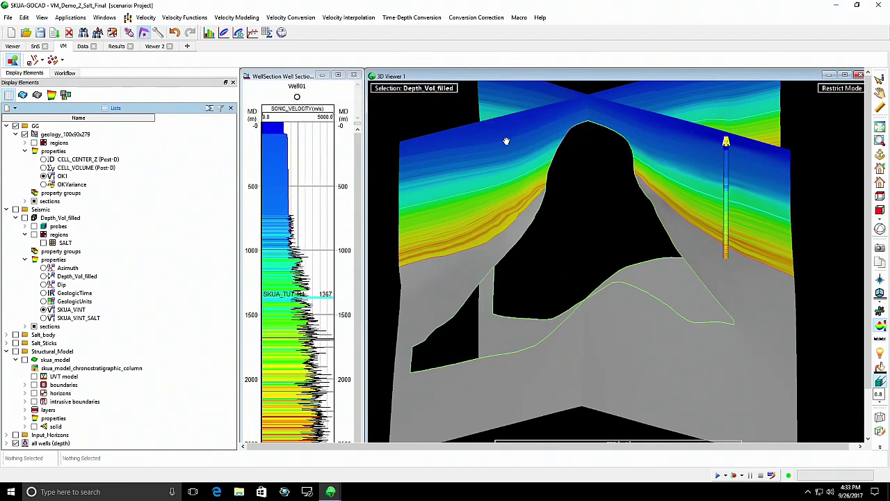
right_click(390, 120)
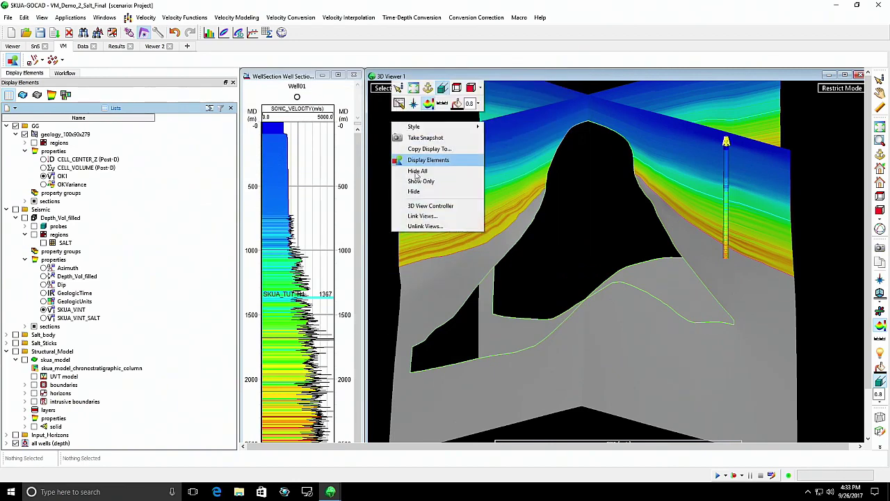
left_click(421, 175)
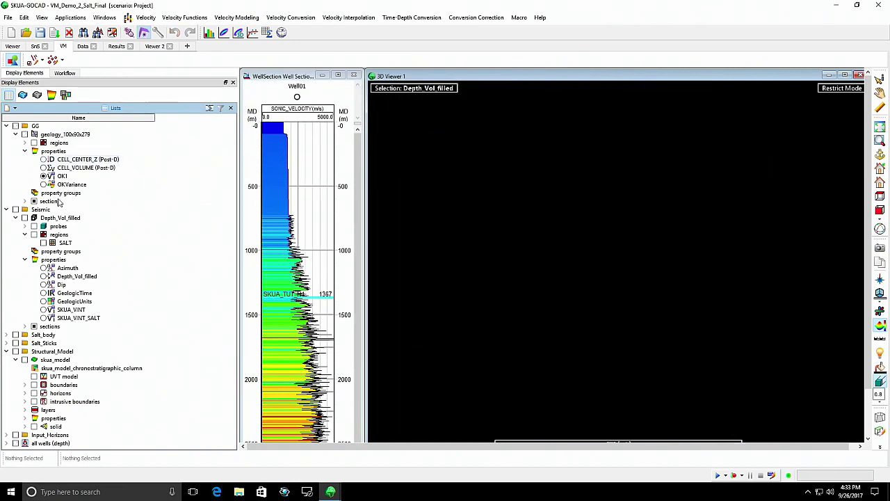
- Show the Depth_Vol_filled seismic volume and paint it with the SKUA_VINT_SALT property to inspect the salt body's velocity
left_click(24, 218)
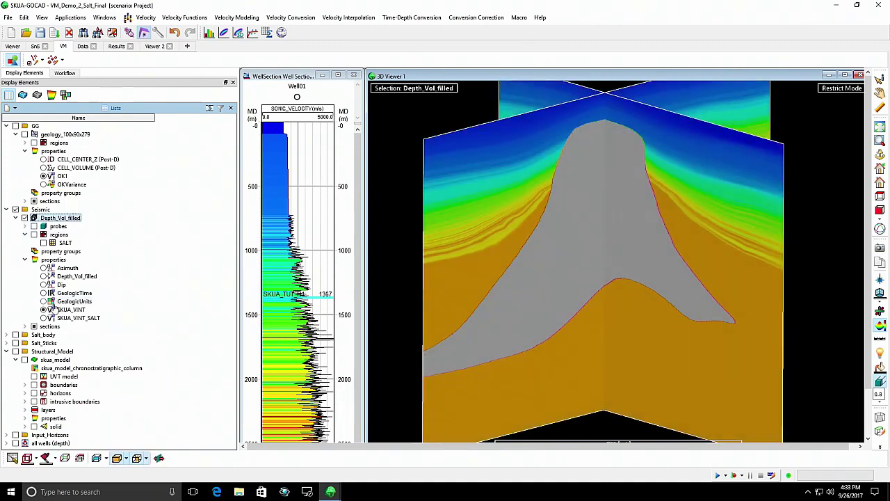
left_click(44, 317)
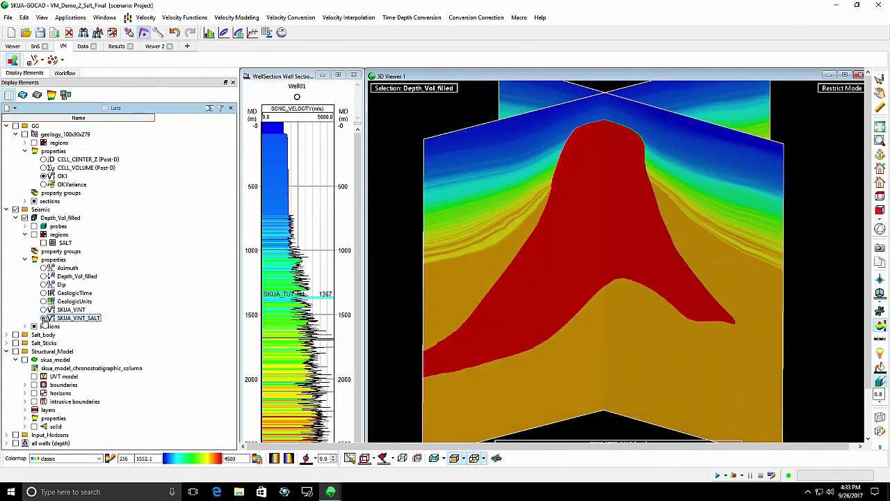
left_click_drag(536, 254, 648, 258)
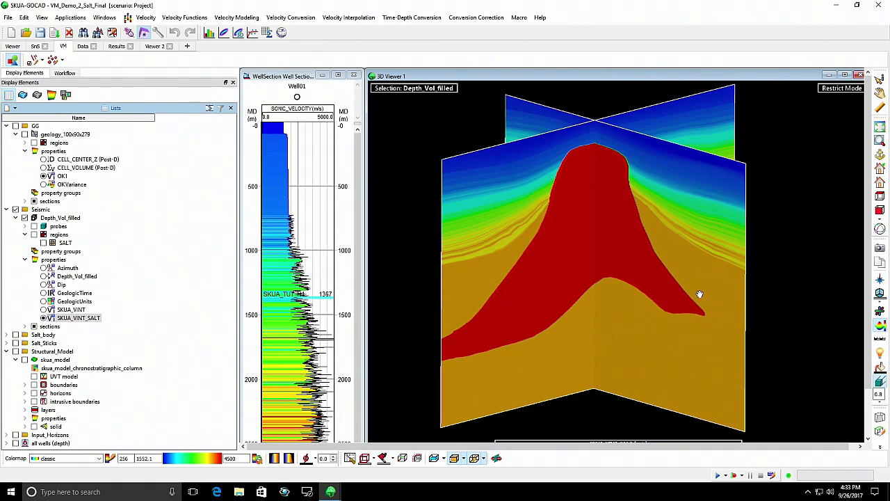
middle_click_drag(699, 295, 713, 288)
left_click_drag(662, 293, 644, 279)
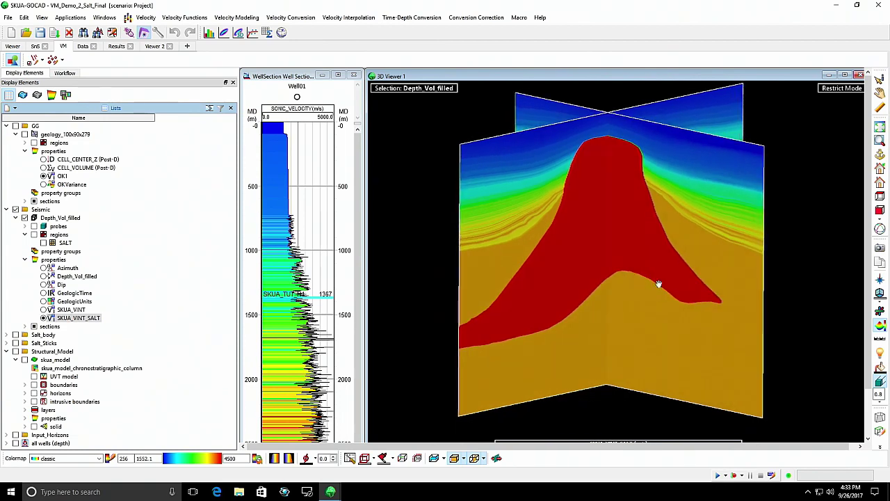
middle_click_drag(658, 284, 655, 283)
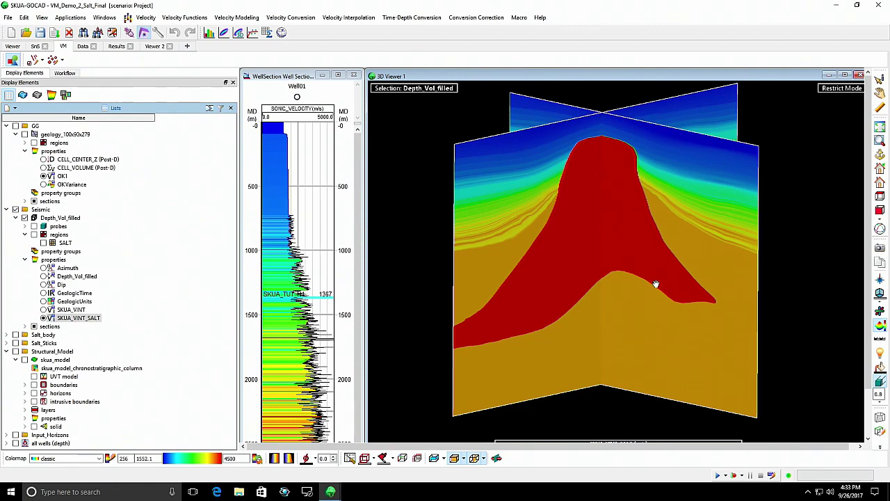
- Paint the Depth_Vol_filled volume with the Dip property and examine the flanks of the salt body
left_click(44, 284)
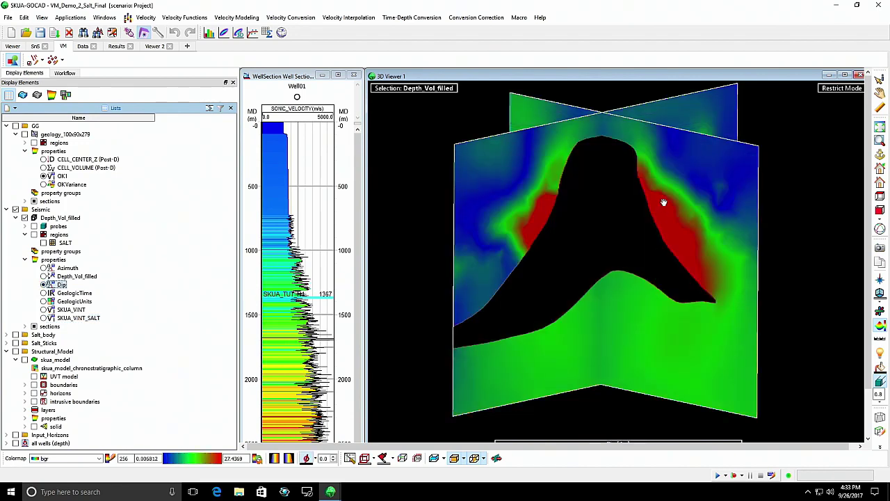
scroll(663, 202, "up", 3)
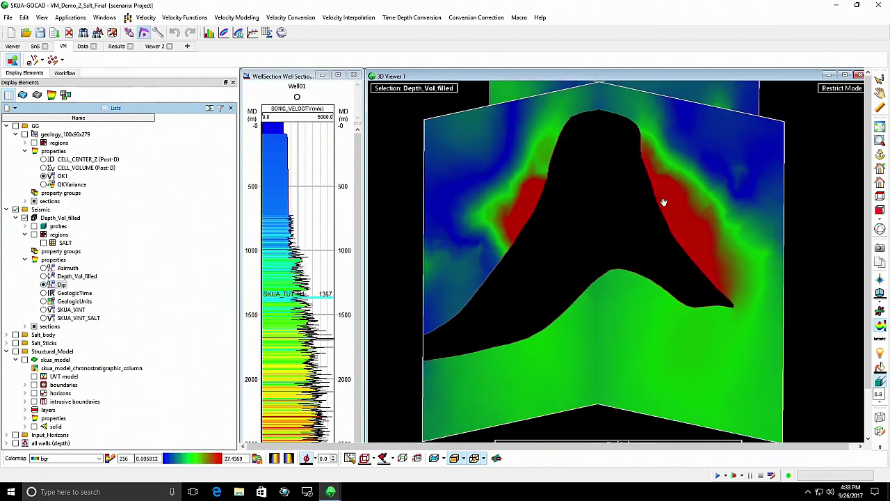
left_click_drag(664, 201, 661, 219)
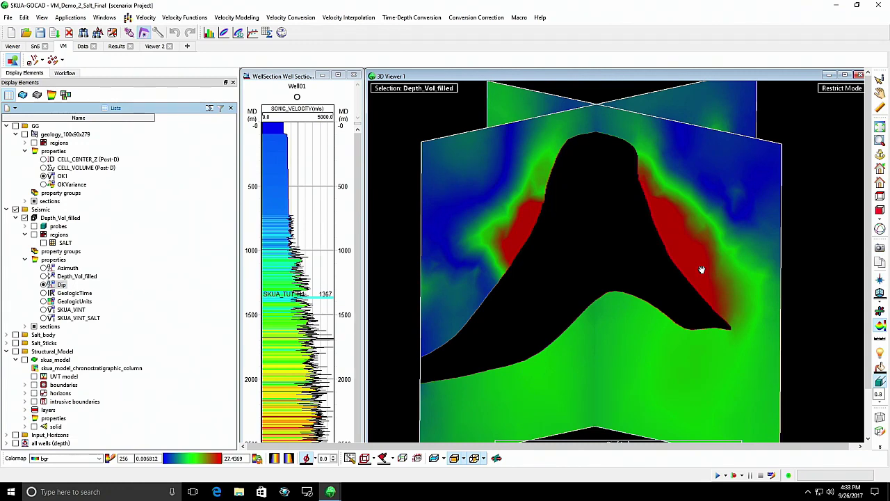
scroll(607, 276, "down", 1)
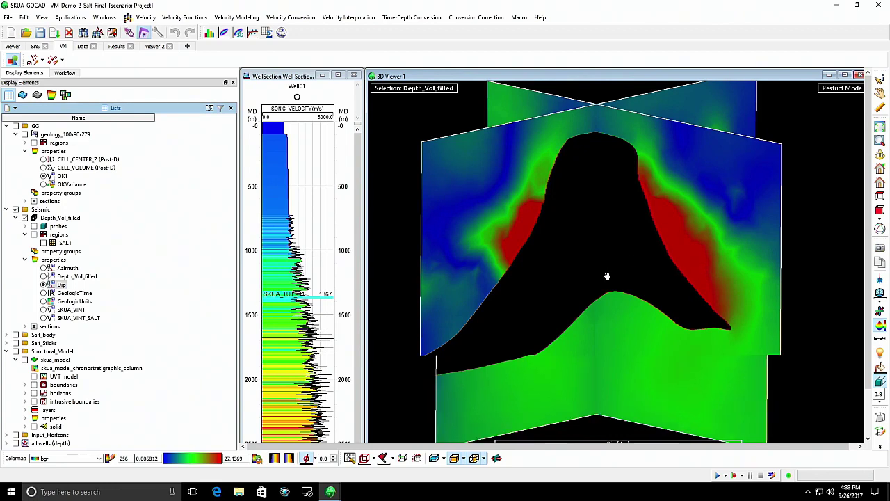